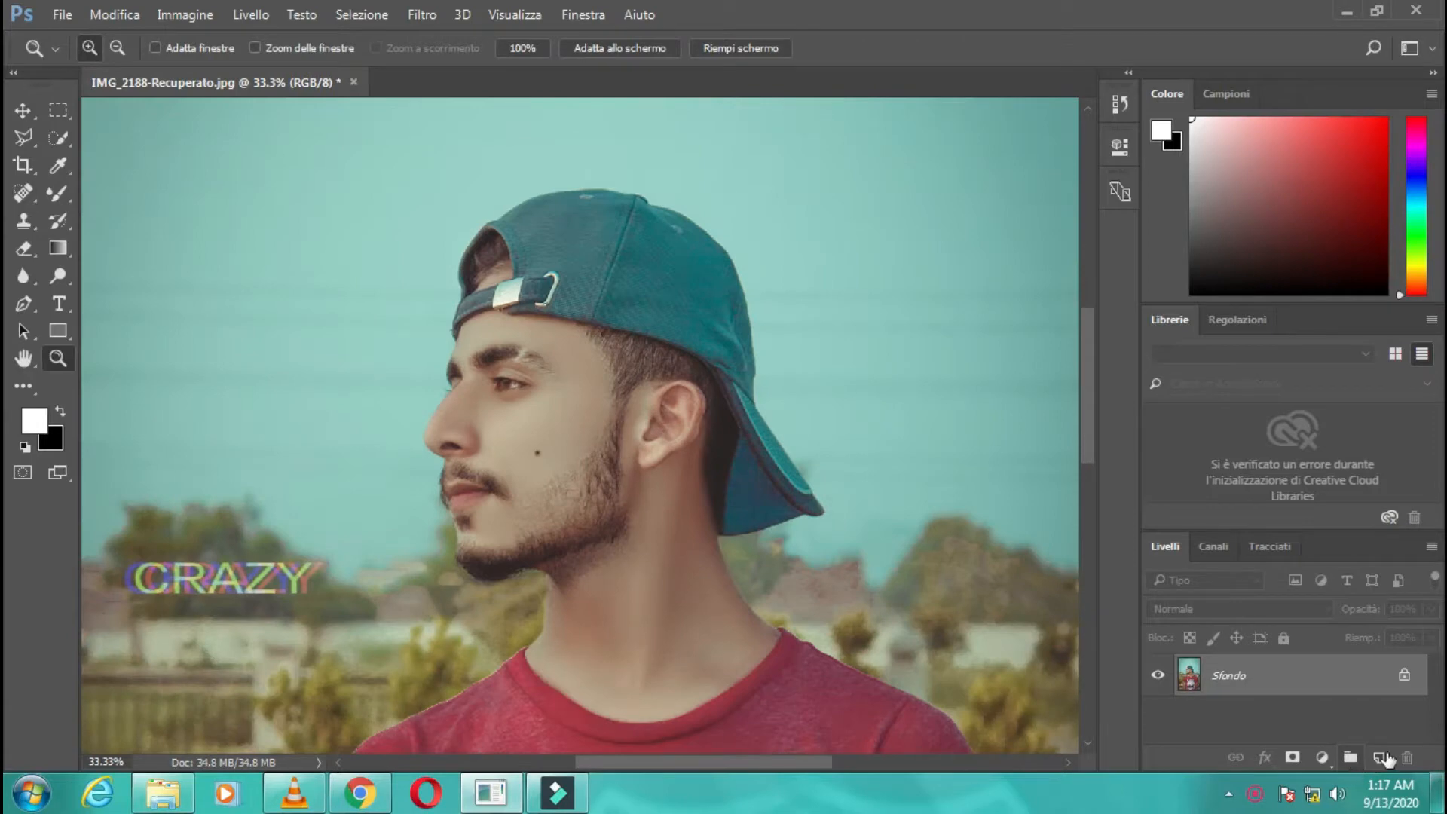
Step: Add a new empty layer above the Sfondo background layer
{"action": "left_click", "coordinate": [1386, 758]}
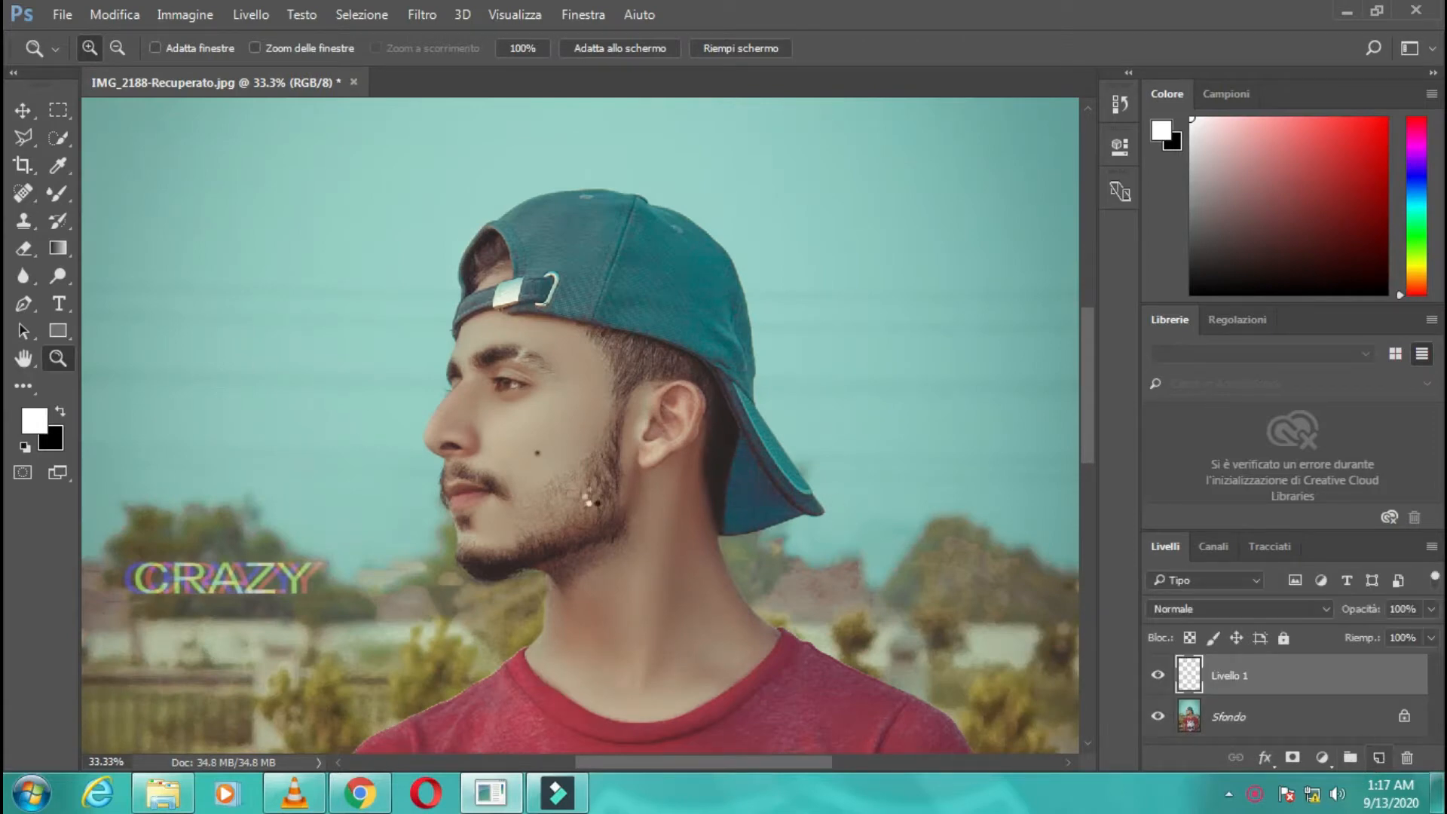
{"action": "left_click", "coordinate": [530, 449]}
{"action": "left_click", "coordinate": [581, 475]}
{"action": "left_click_drag", "start_coordinate": [569, 403], "coordinate": [500, 285]}
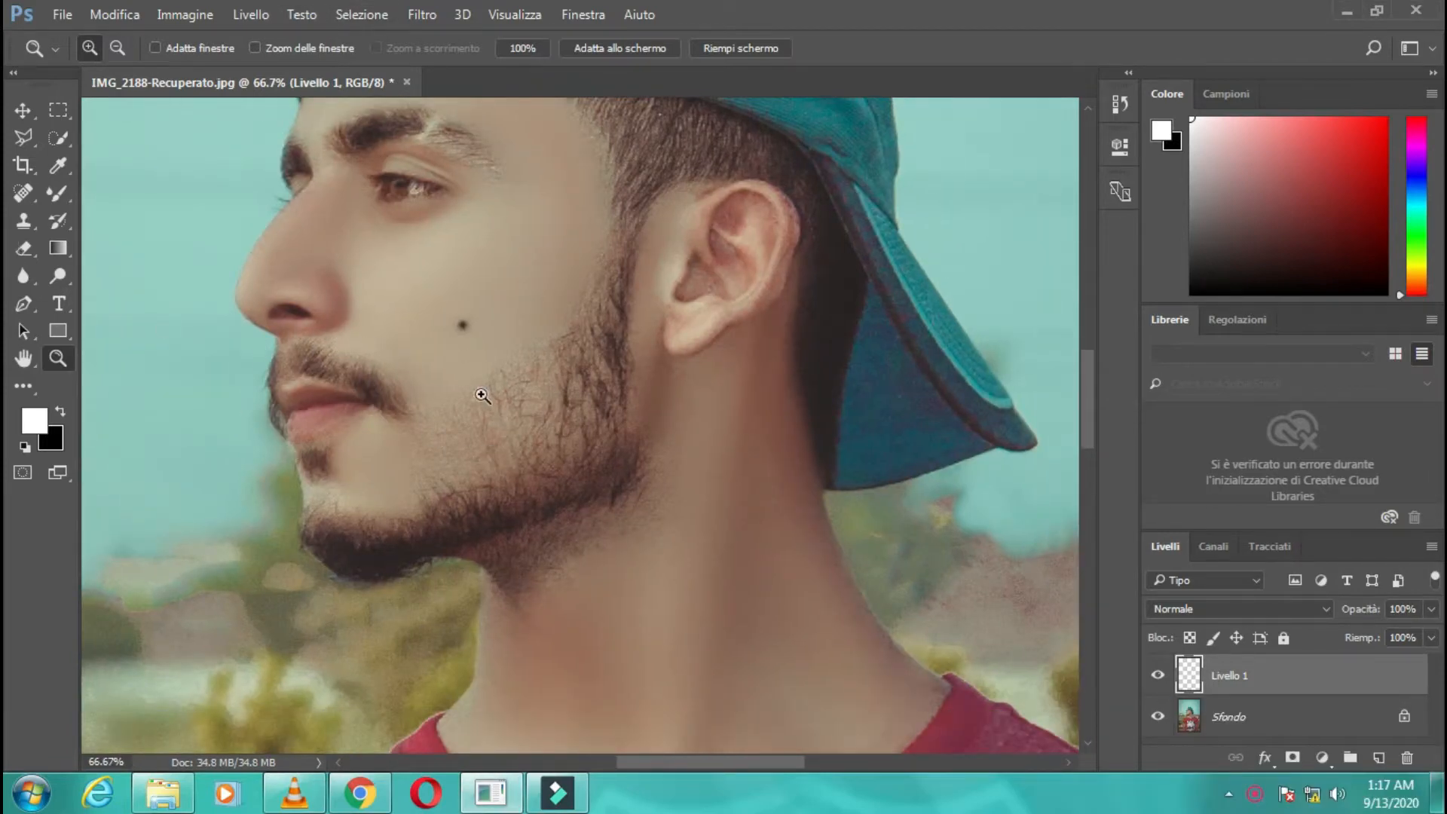
{"action": "left_click", "coordinate": [449, 371]}
{"action": "left_click", "coordinate": [453, 368]}
{"action": "left_click", "coordinate": [473, 354], "text": "alt"}
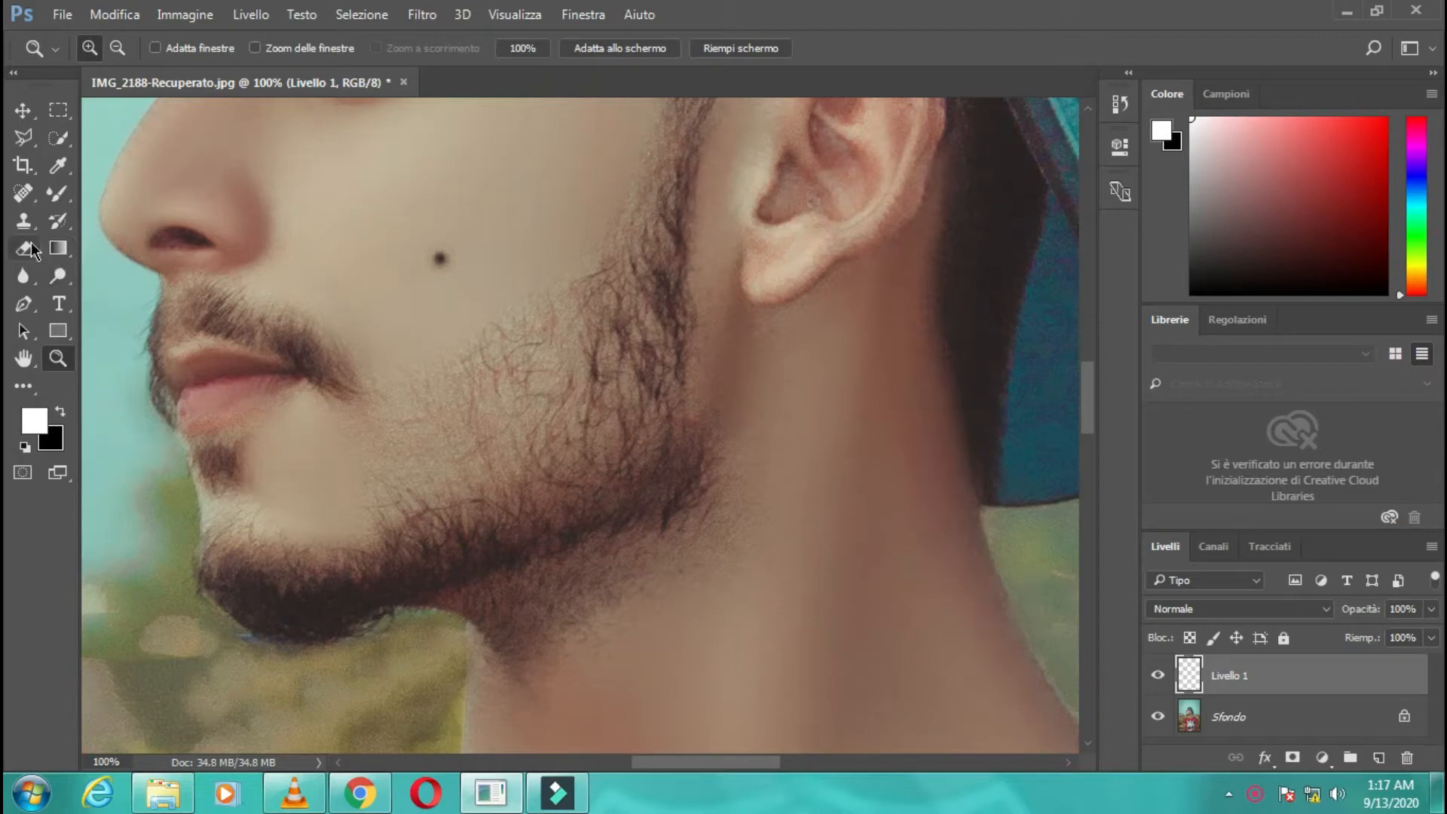
Step: Sample a dark brown from the beard hair near the sideburn as the foreground color for painting
{"action": "left_click", "coordinate": [62, 199]}
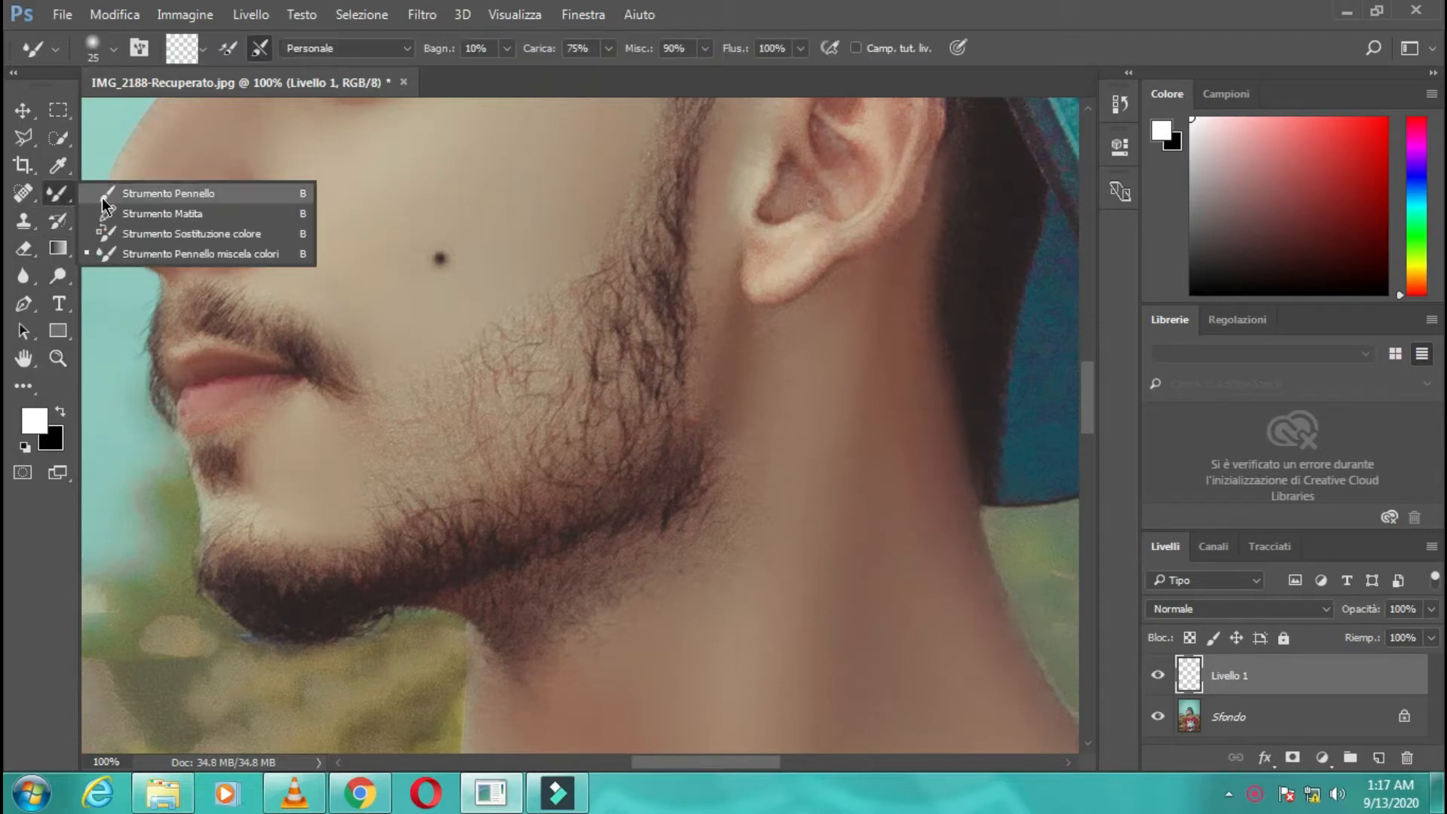
{"action": "left_click", "coordinate": [101, 201]}
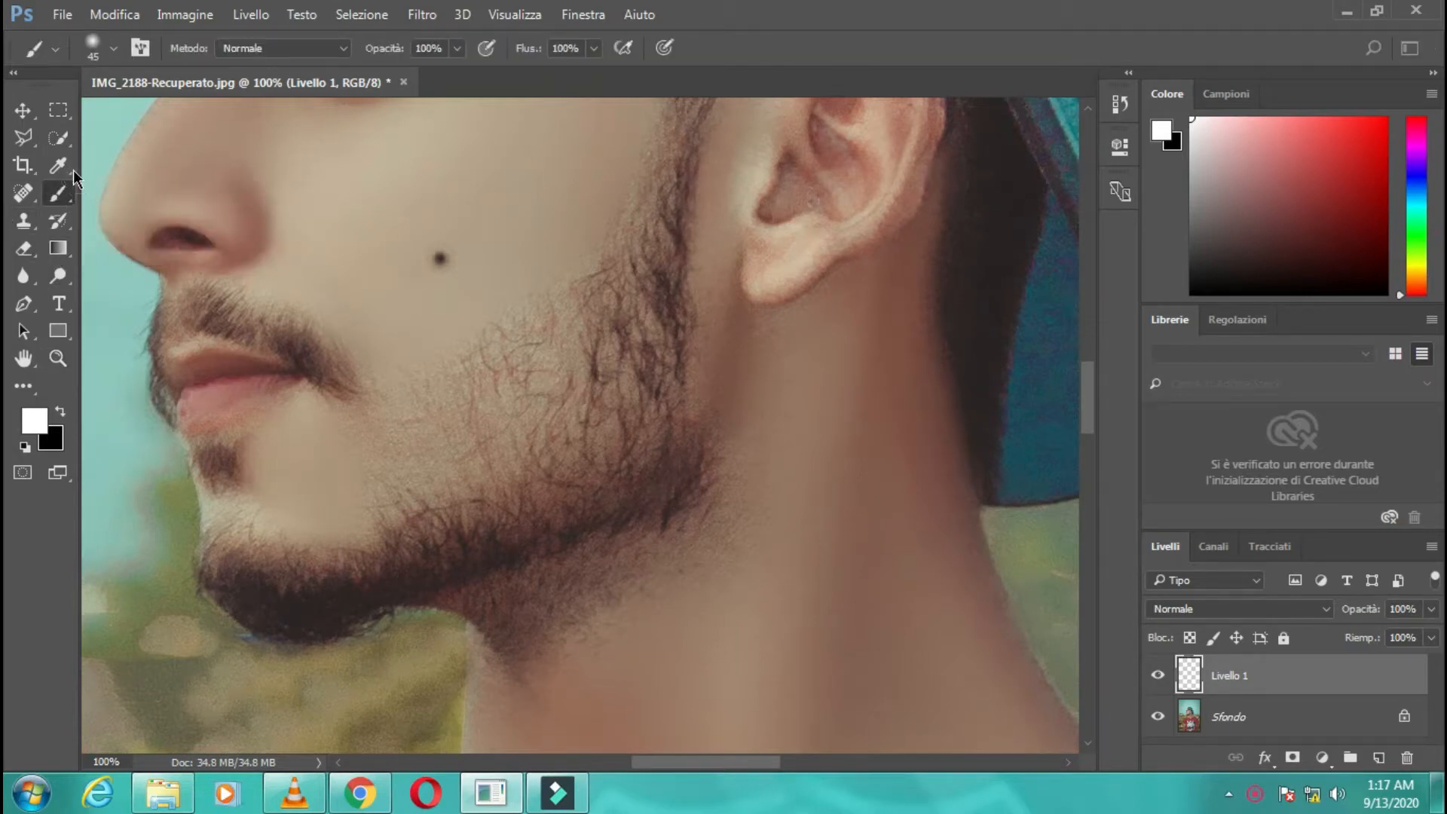
{"action": "key", "text": "i"}
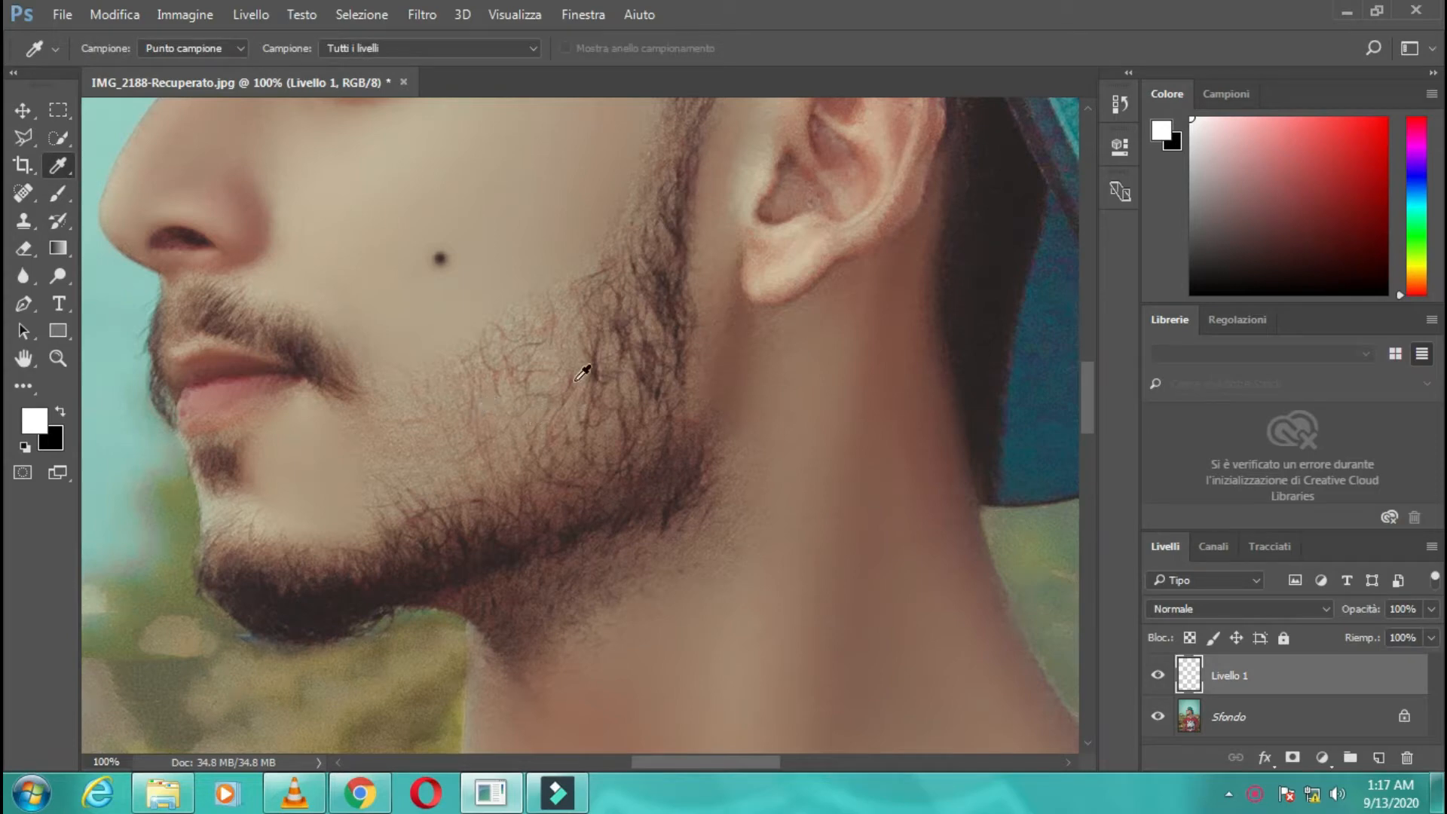
{"action": "left_click", "coordinate": [605, 351]}
{"action": "left_click", "coordinate": [631, 340]}
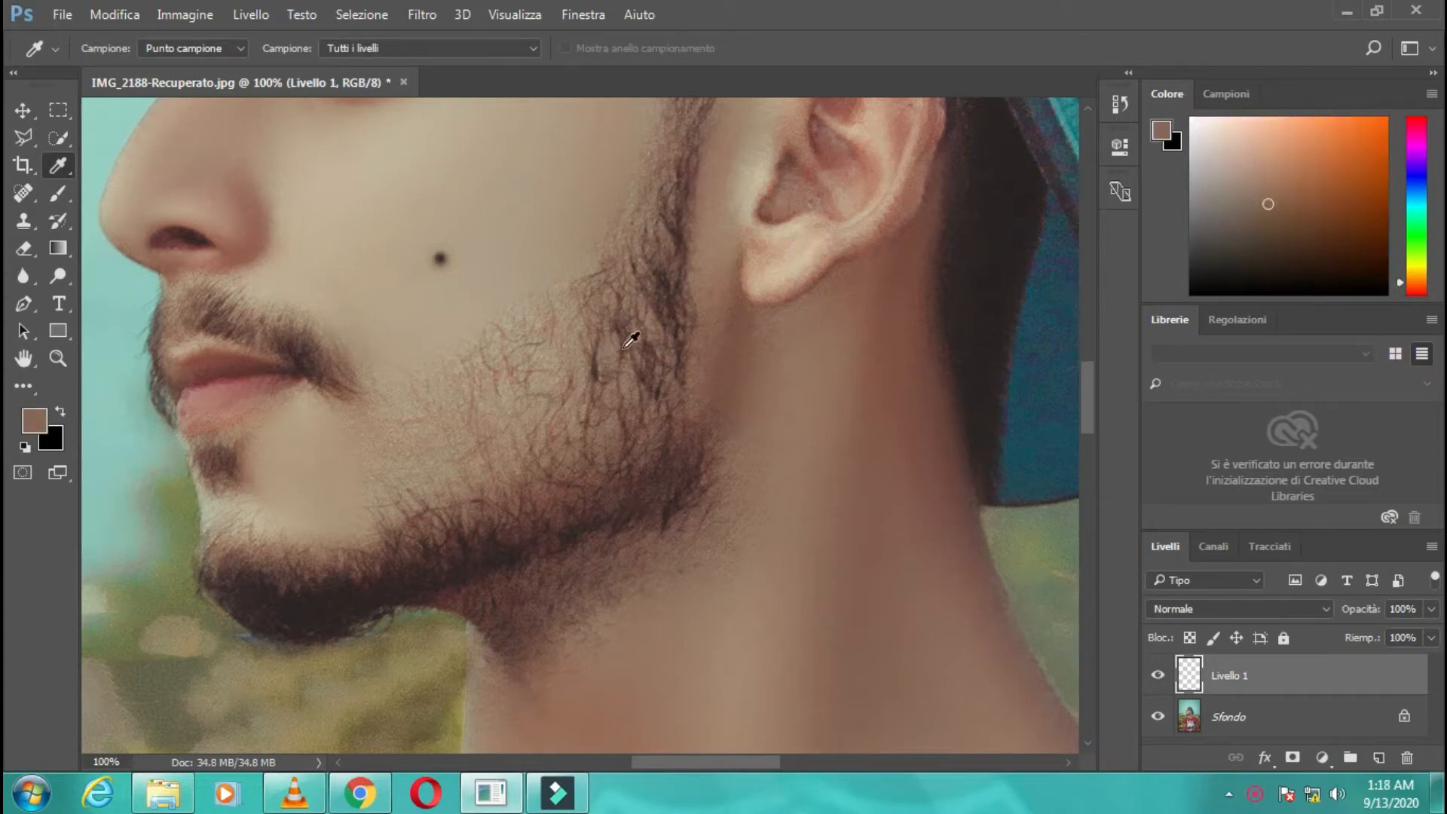
{"action": "left_click", "coordinate": [656, 291]}
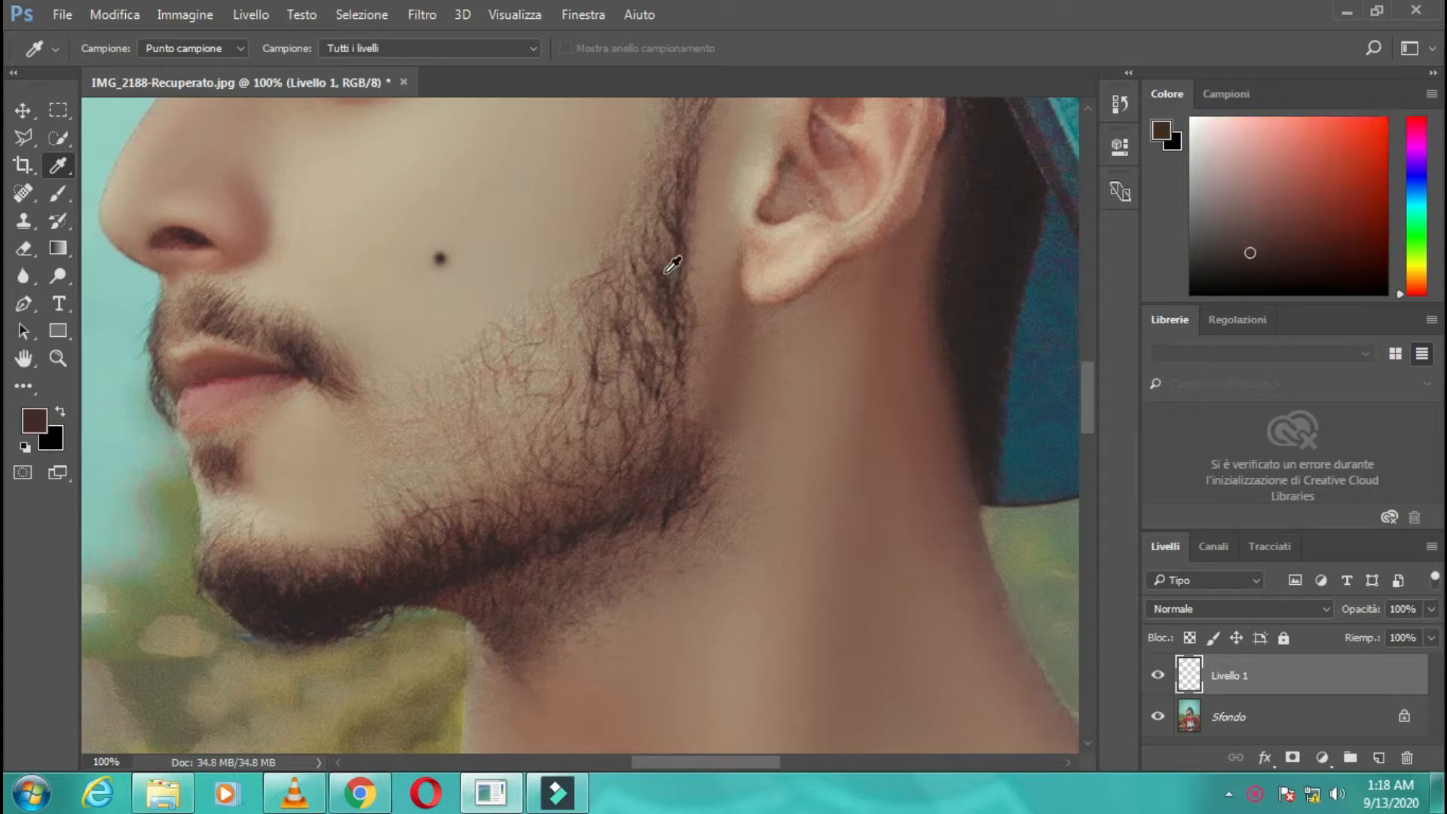
{"action": "left_click", "coordinate": [670, 269]}
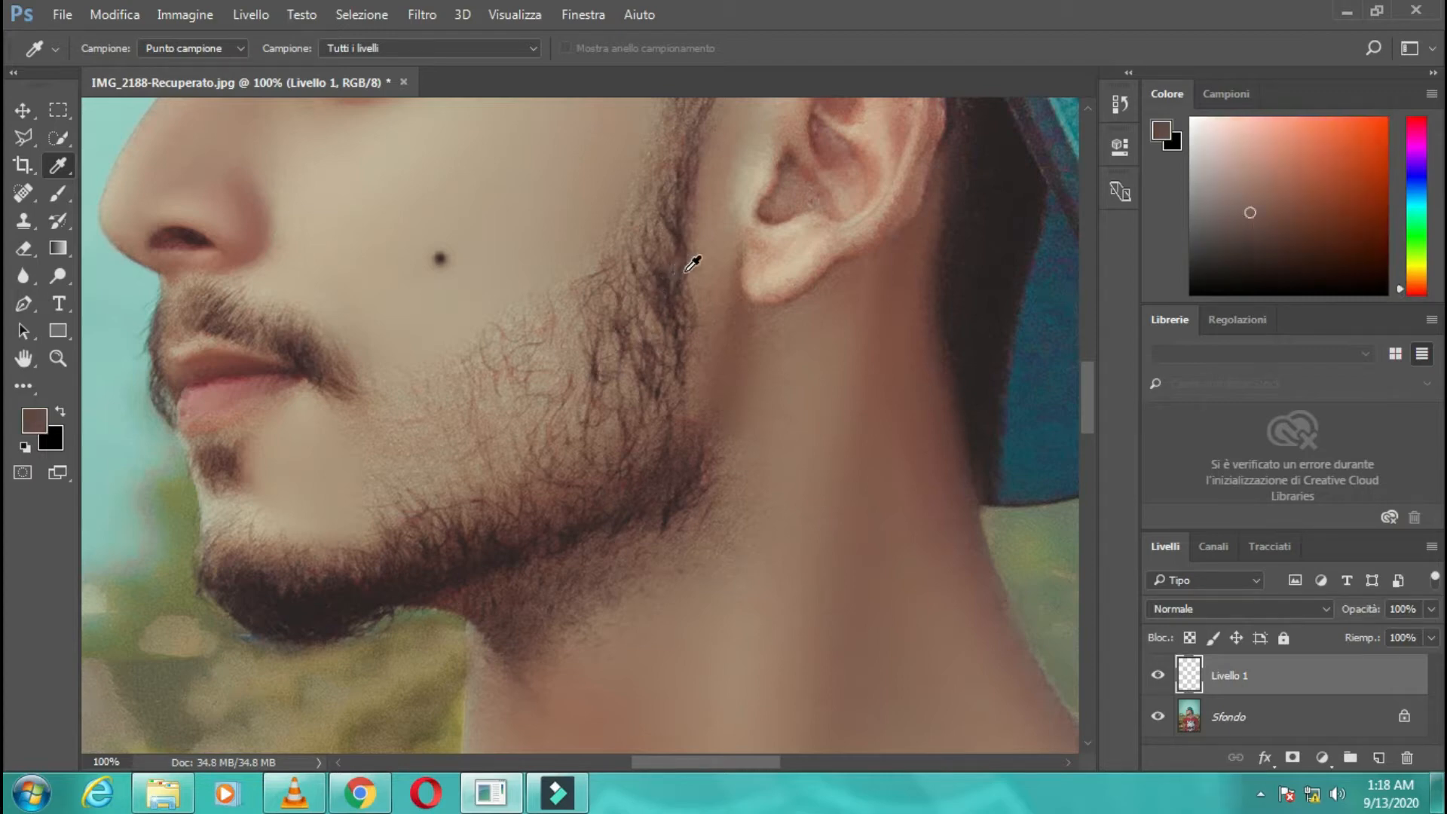
{"action": "left_click_drag", "start_coordinate": [680, 278], "coordinate": [670, 285]}
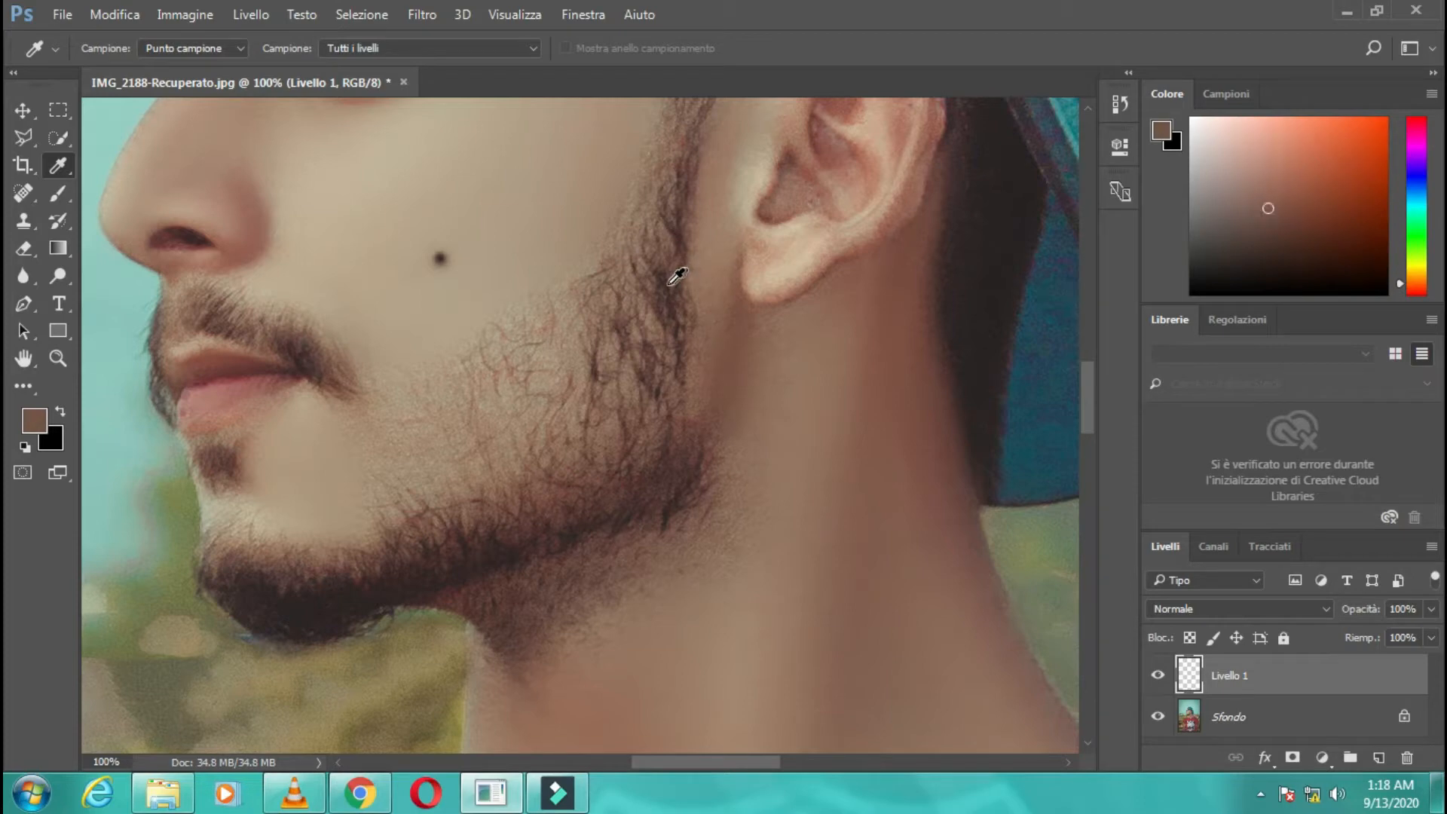
{"action": "left_click", "coordinate": [676, 278]}
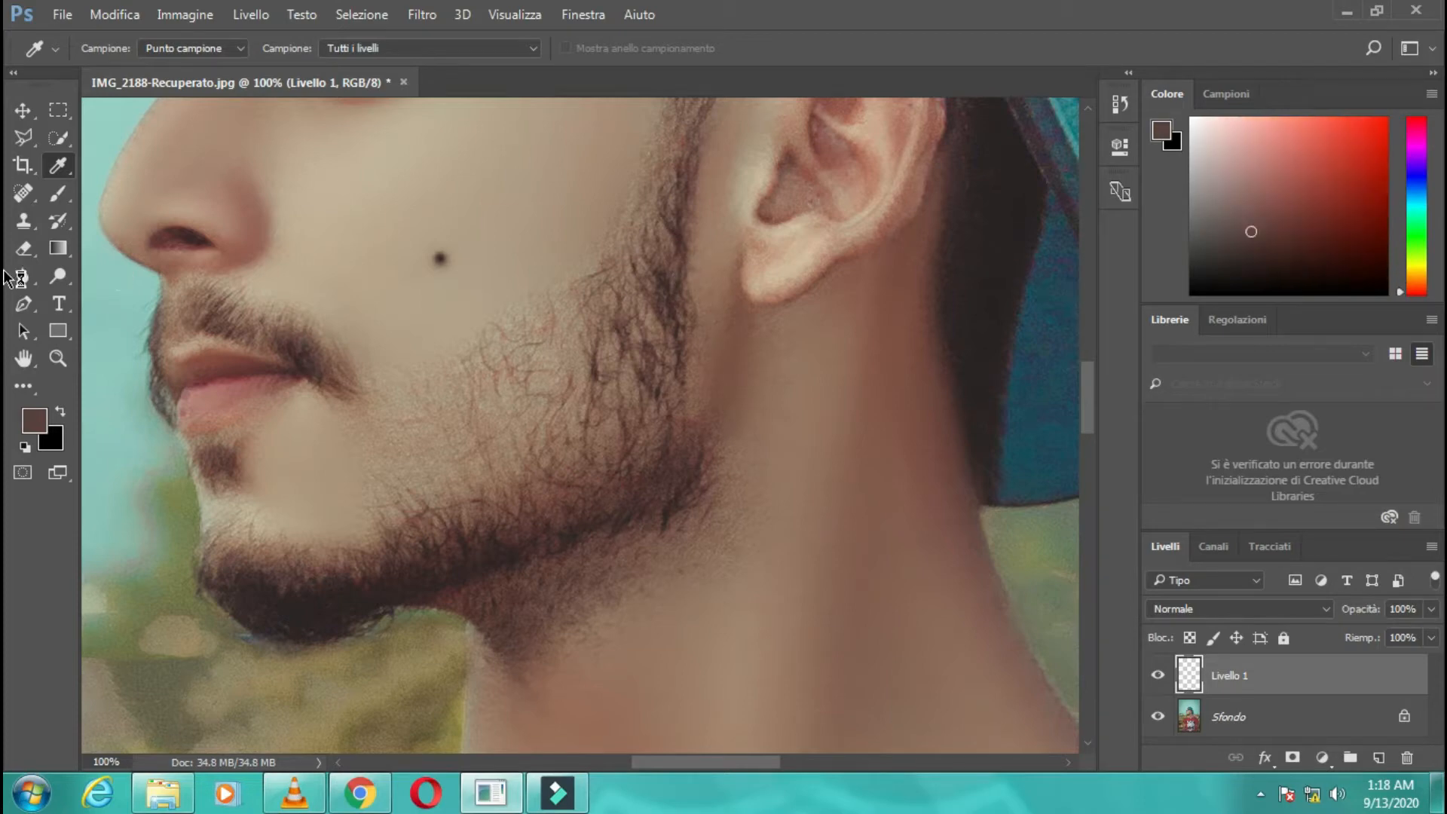
{"action": "left_click", "coordinate": [676, 279]}
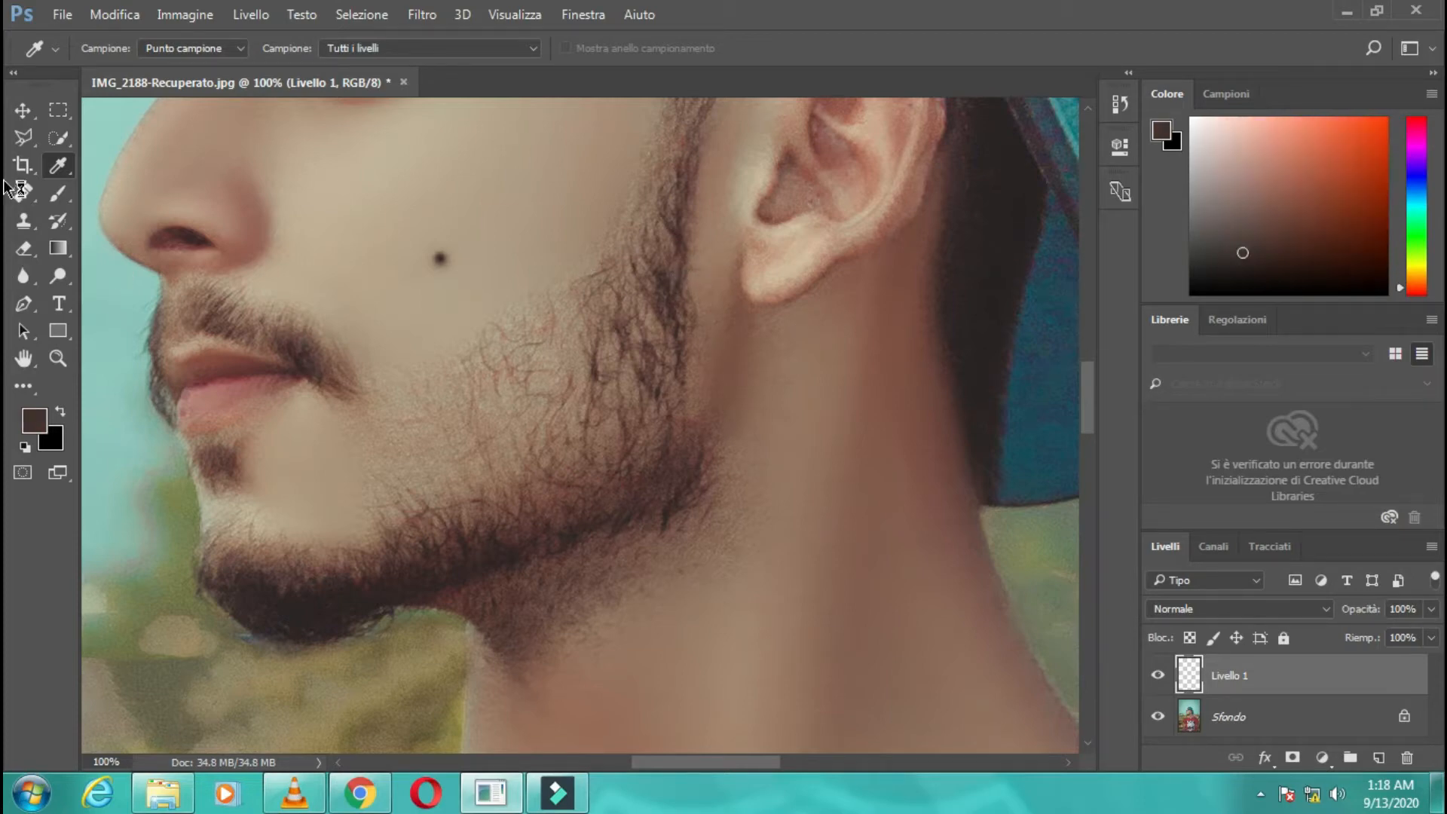
Step: Choose the 112 px curved grass-blade tip for the Brush tool and undo a test stamp on the cheek
{"action": "left_click", "coordinate": [59, 195]}
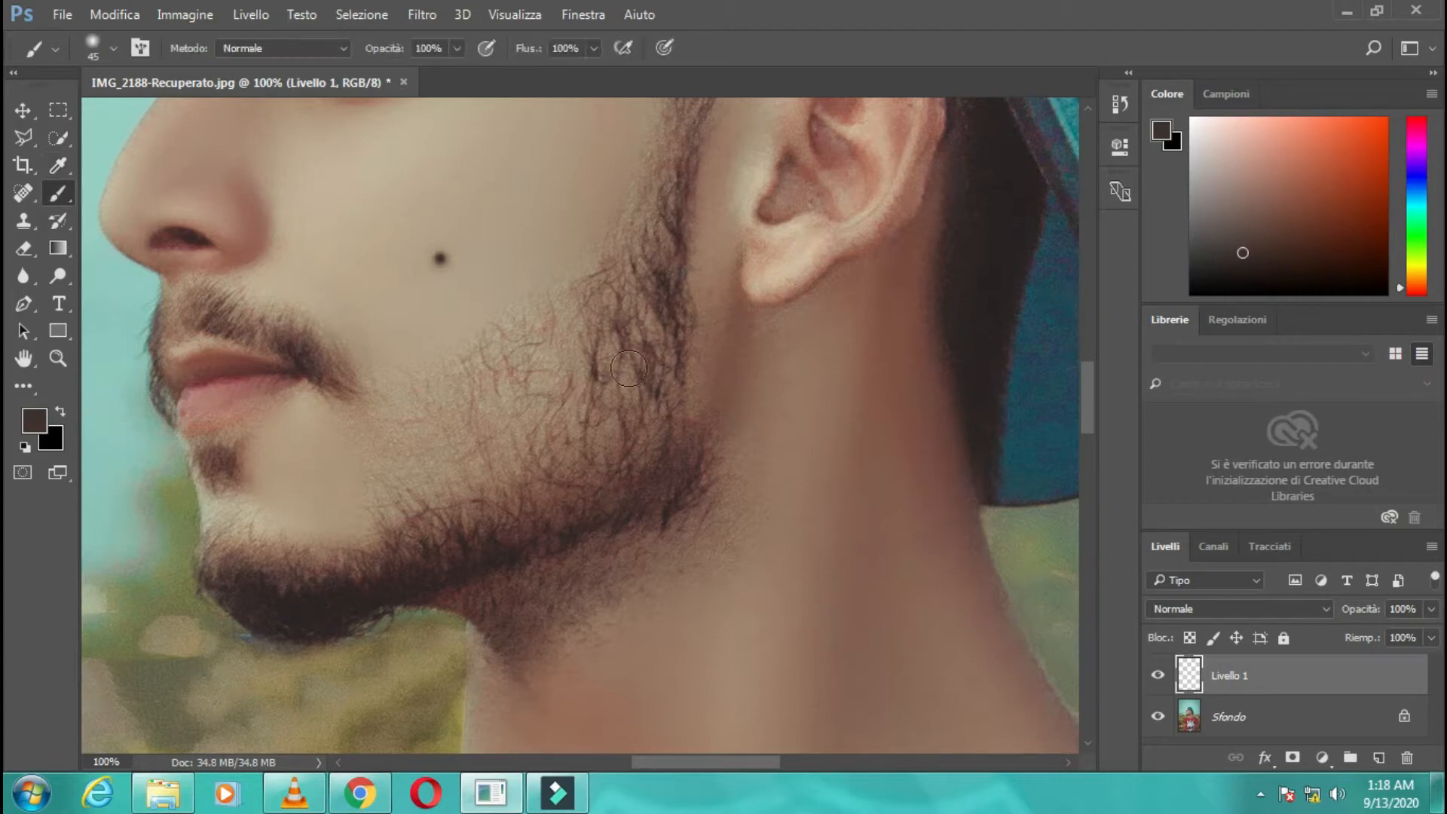
{"action": "right_click", "coordinate": [546, 317]}
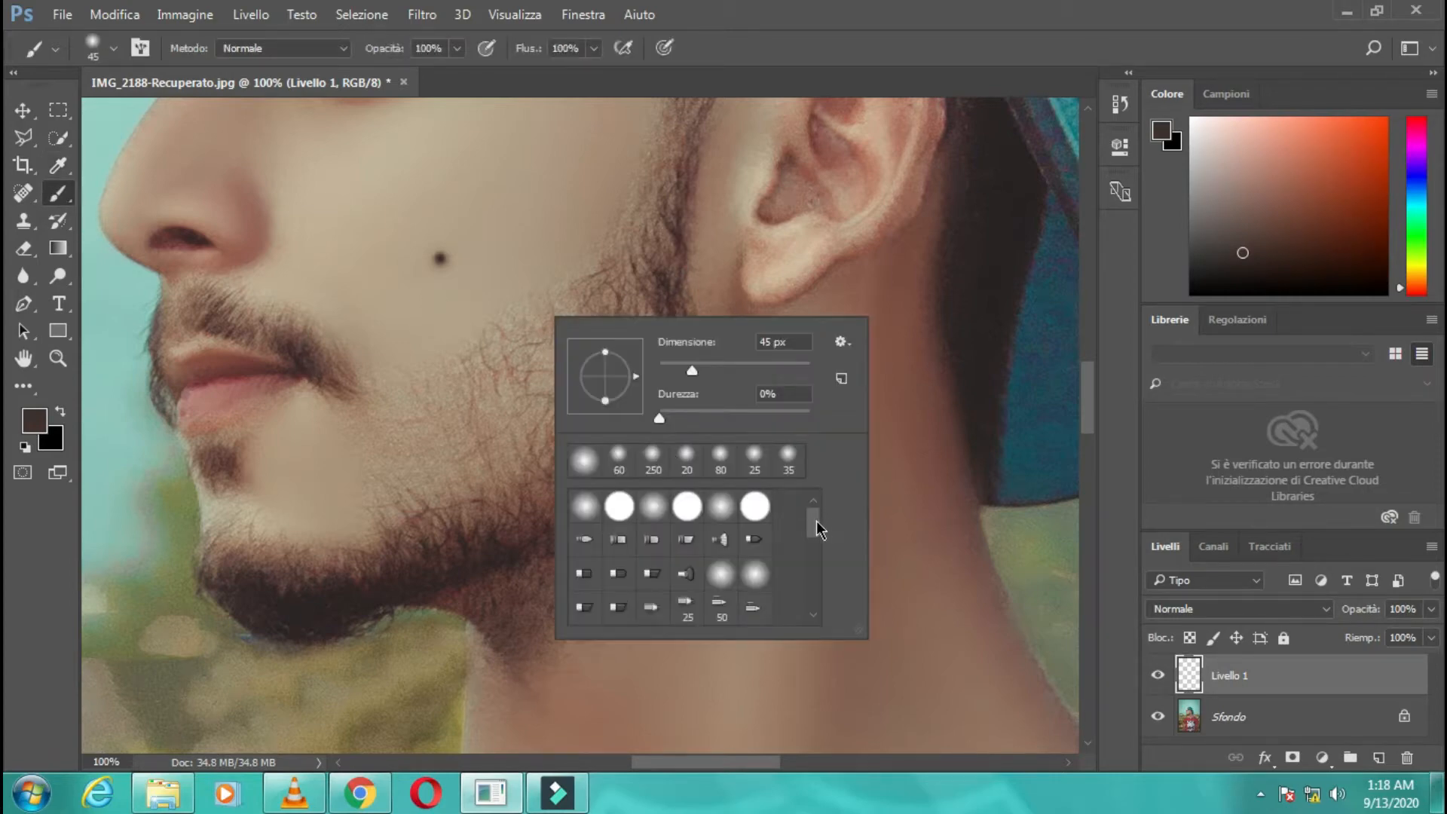
{"action": "left_click_drag", "start_coordinate": [818, 524], "coordinate": [812, 578]}
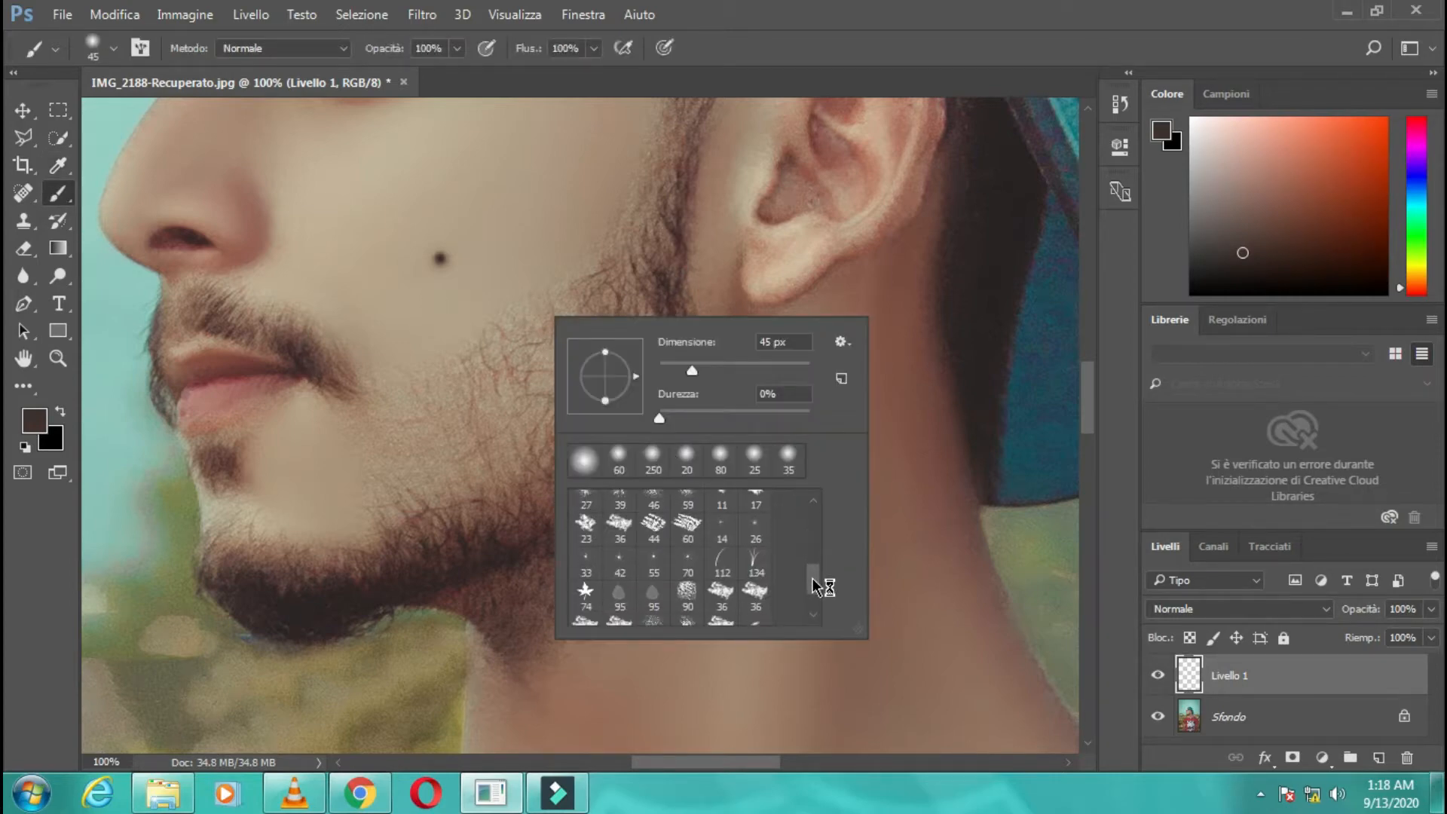
{"action": "left_click", "coordinate": [720, 564]}
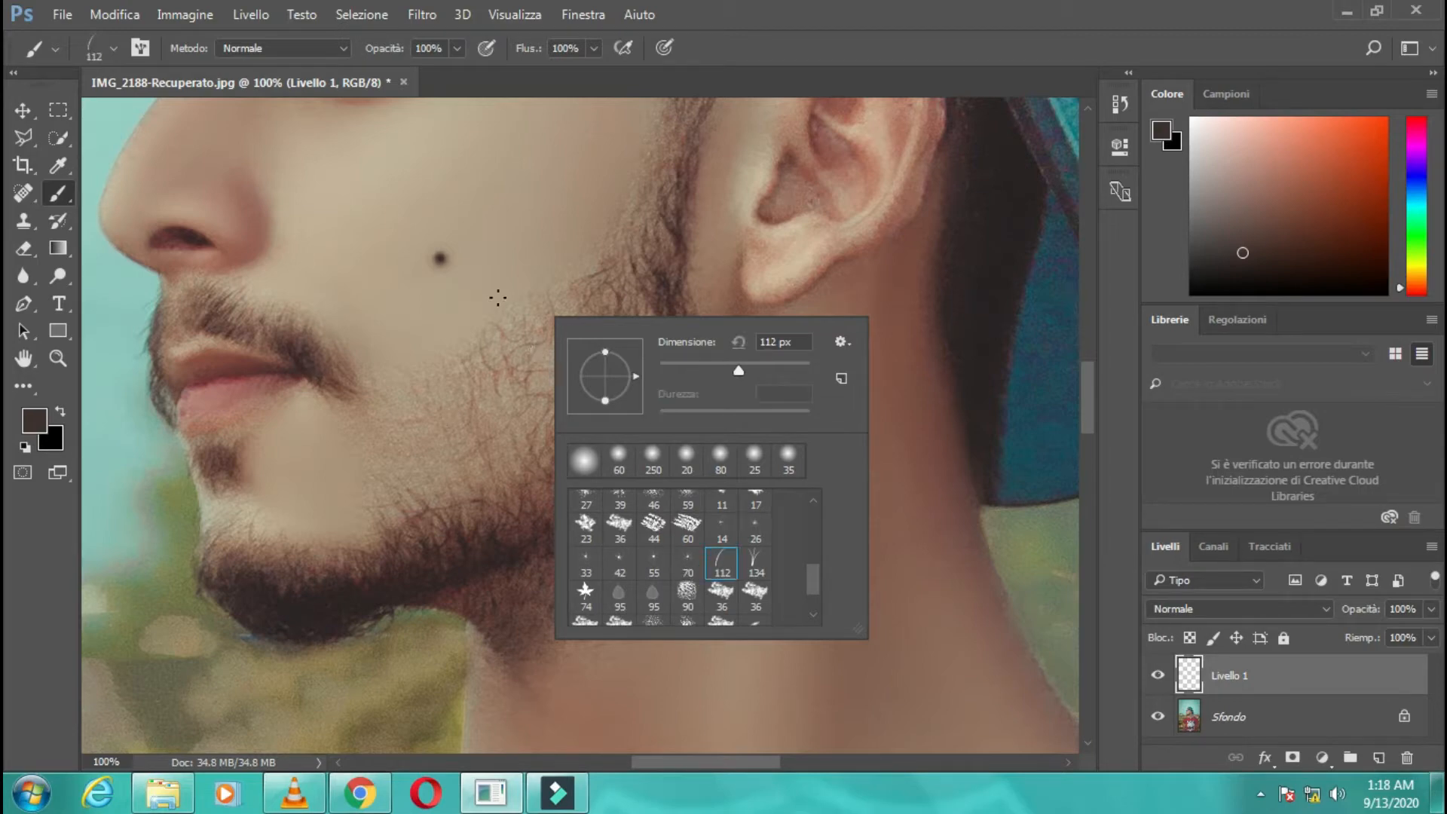
{"action": "left_click", "coordinate": [478, 405]}
{"action": "key", "text": "ctrl+z"}
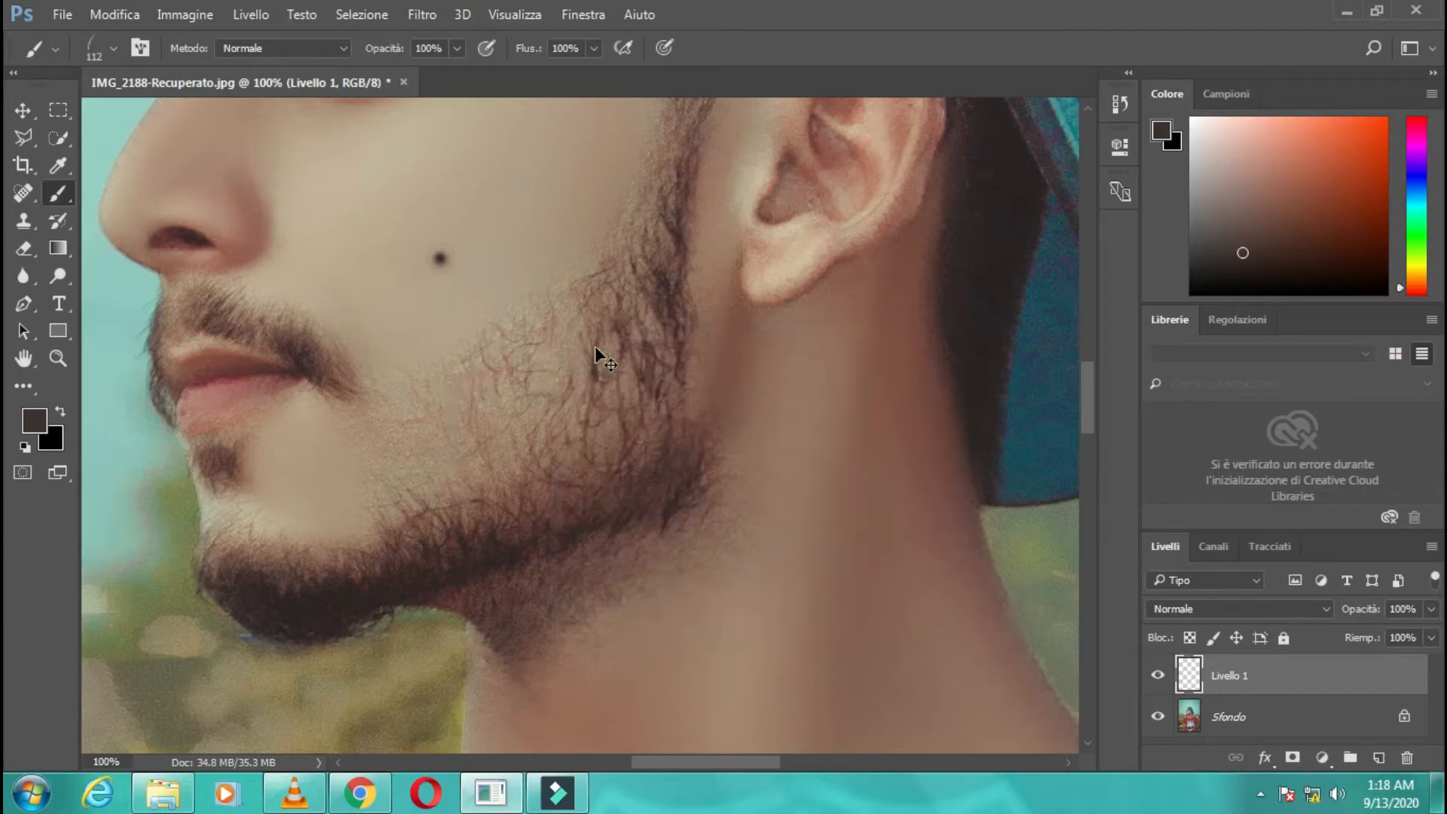
Step: Try hair strokes on the cheek and revert the document to the Nuovo livello history state
{"action": "right_click", "coordinate": [554, 378]}
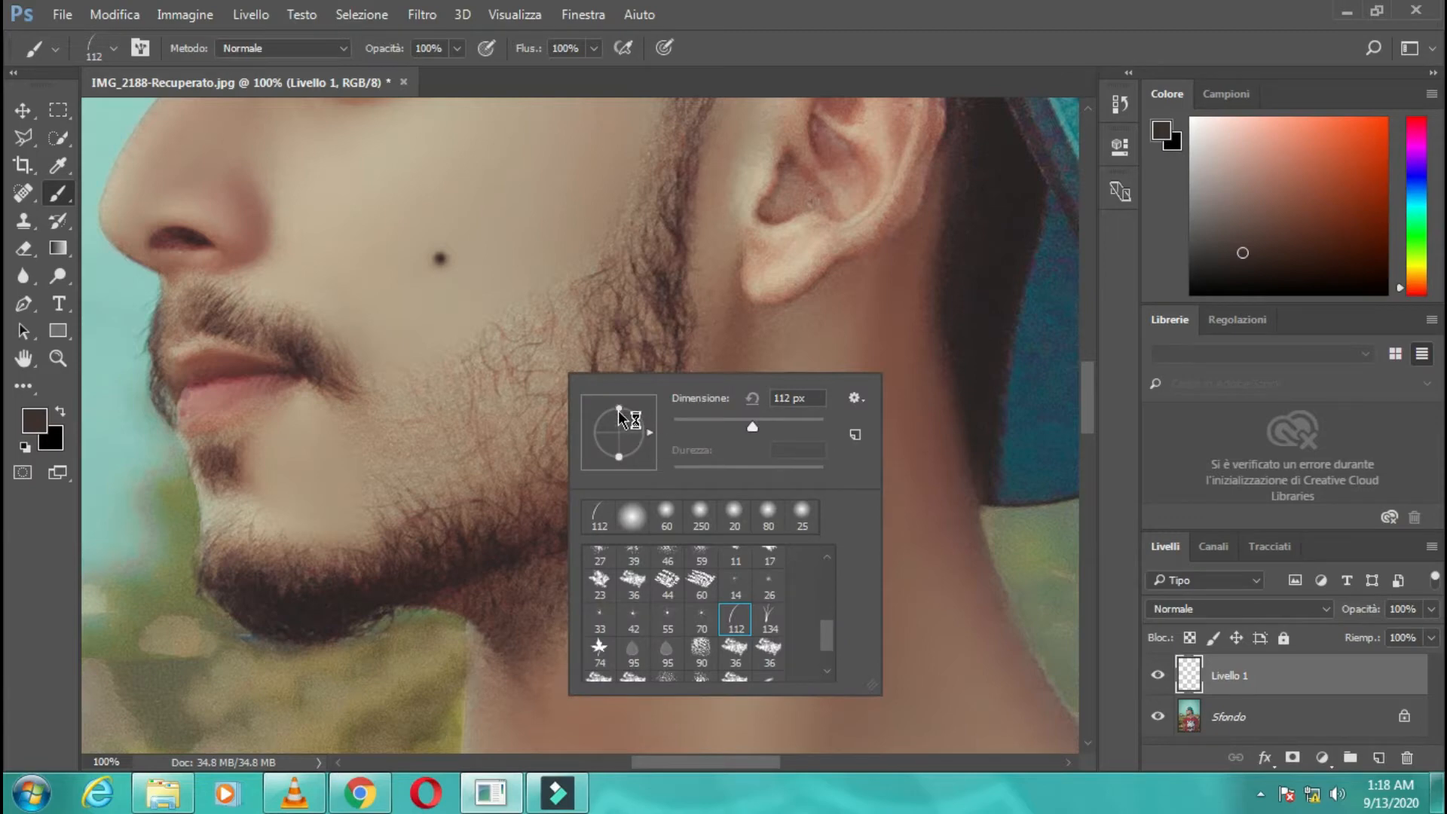
{"action": "left_click", "coordinate": [509, 372]}
{"action": "left_click_drag", "start_coordinate": [529, 374], "coordinate": [567, 386]}
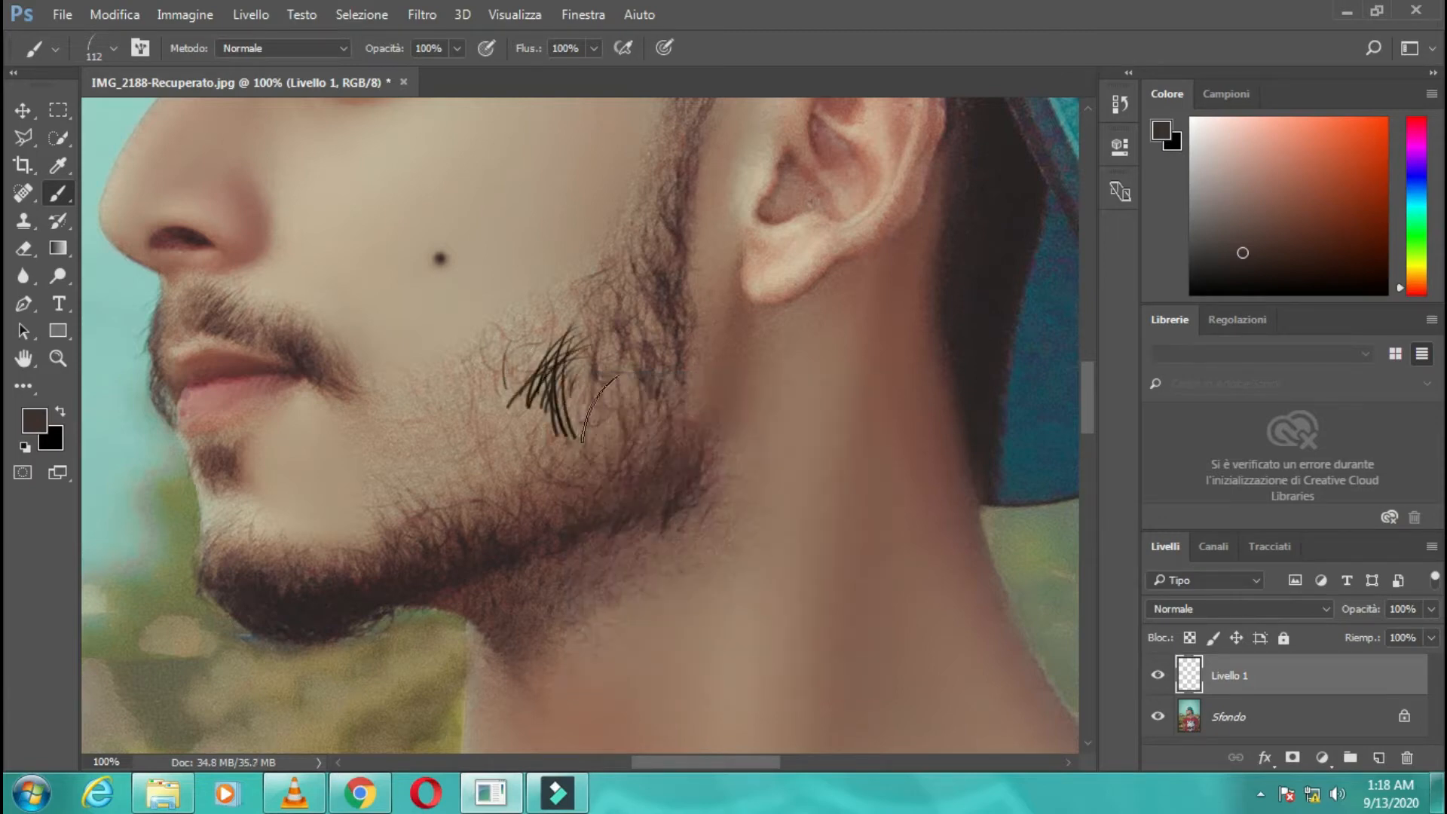
{"action": "key", "text": "ctrl+z"}
{"action": "left_click", "coordinate": [1121, 103]}
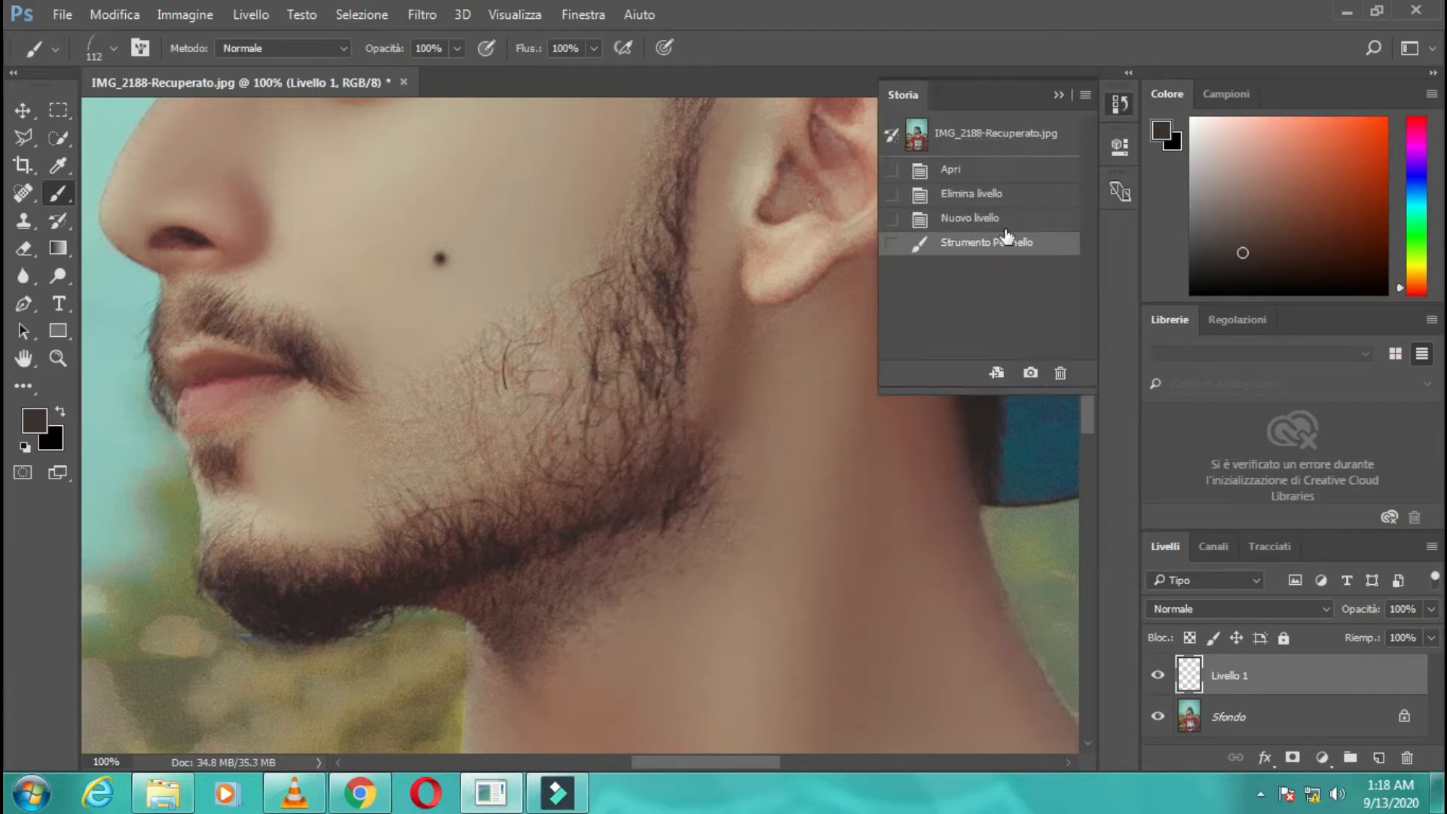
{"action": "left_click", "coordinate": [944, 220]}
Step: Rotate the hair brush tip so its strands follow the beard's growth direction, undoing each test stroke on the cheek
{"action": "right_click", "coordinate": [520, 353]}
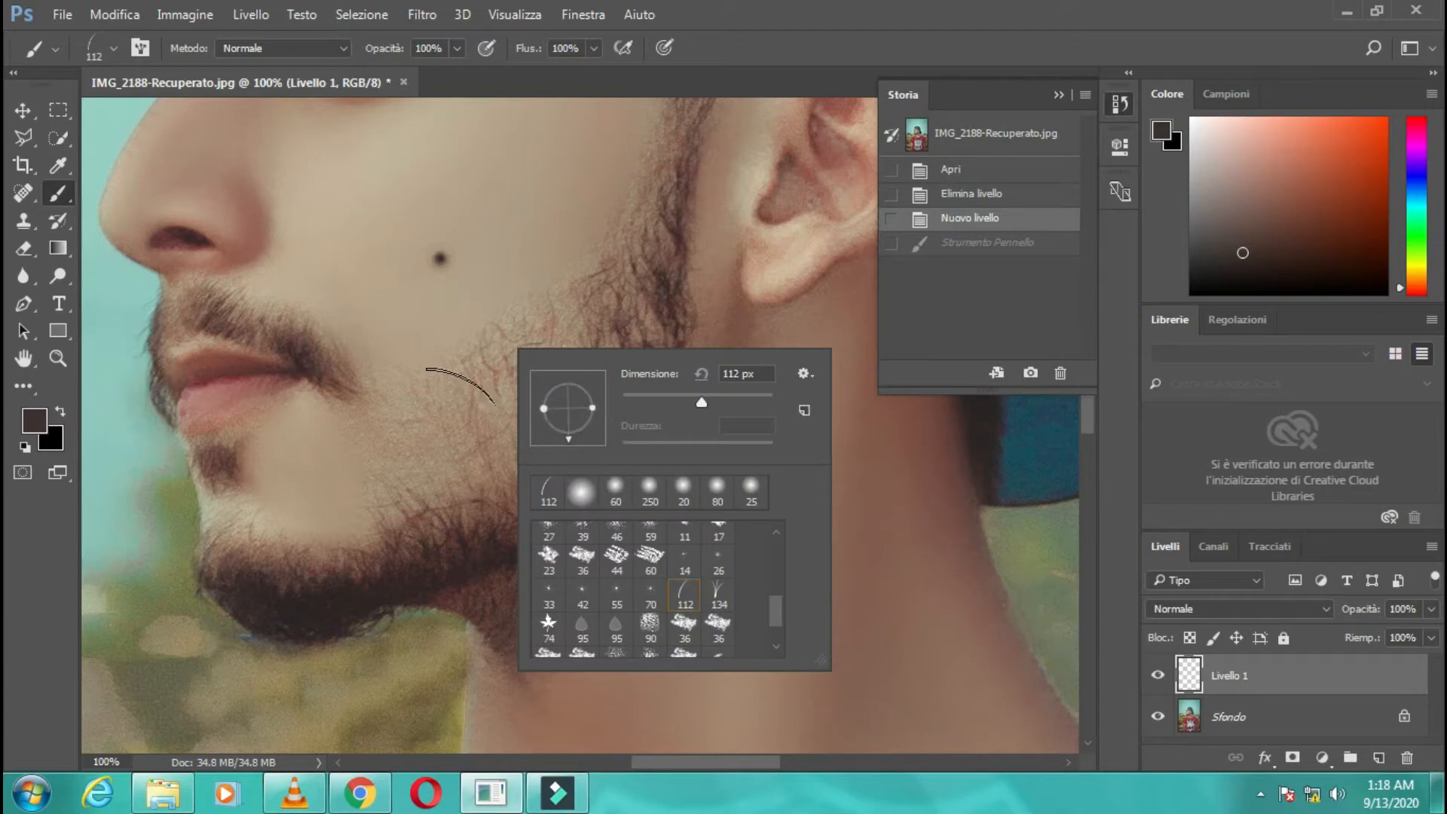
{"action": "mouse_move", "coordinate": [571, 438]}
{"action": "left_mouse_down"}
{"action": "mouse_move", "coordinate": [474, 392]}
{"action": "mouse_move", "coordinate": [452, 422]}
{"action": "left_mouse_up"}
{"action": "key", "text": "ctrl+z"}
{"action": "right_click", "coordinate": [533, 383]}
{"action": "left_click_drag", "start_coordinate": [554, 436], "coordinate": [584, 401]}
{"action": "left_click_drag", "start_coordinate": [487, 430], "coordinate": [477, 460]}
{"action": "key", "text": "ctrl+z"}
{"action": "right_click", "coordinate": [541, 398]}
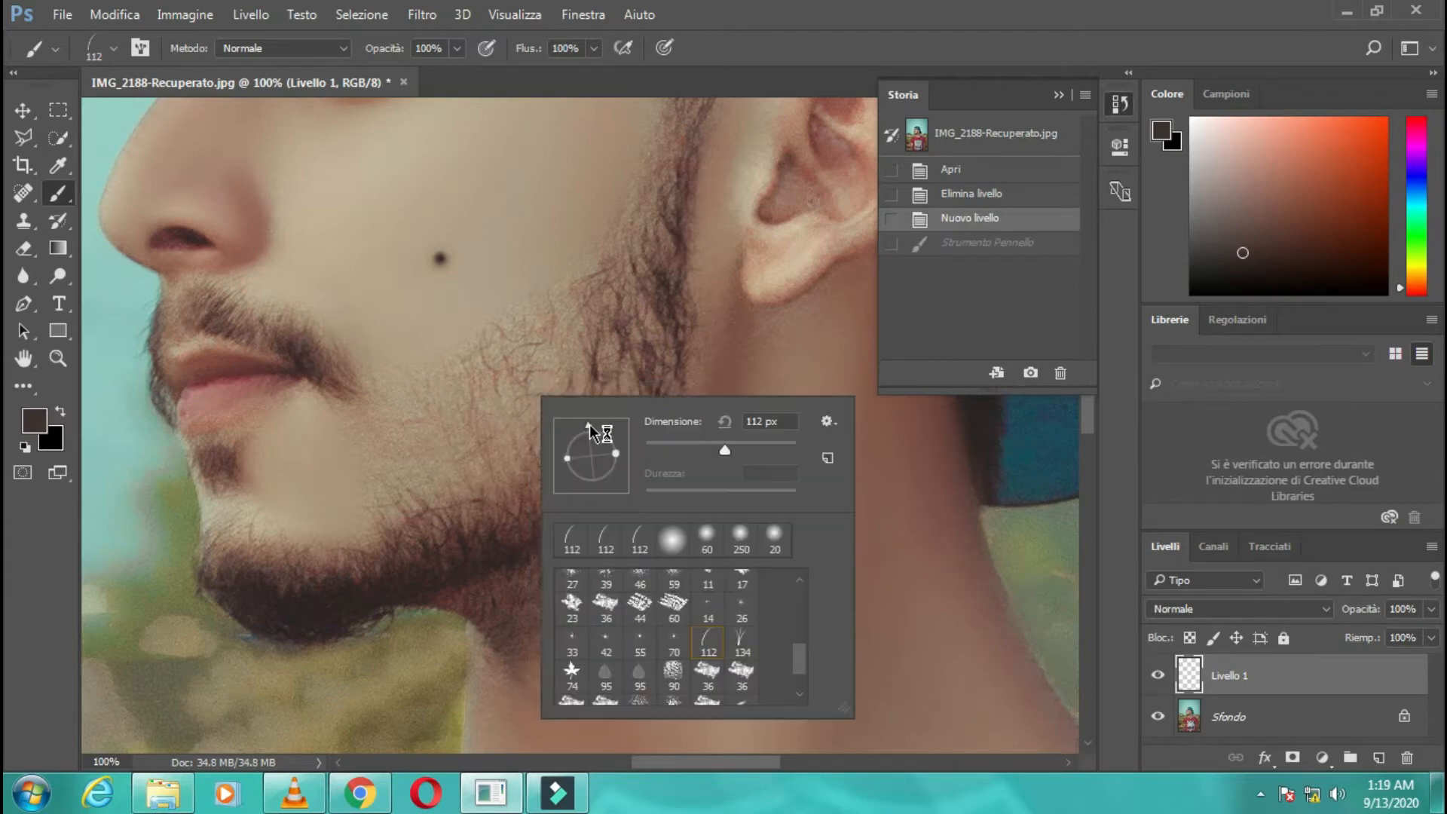
{"action": "left_click_drag", "start_coordinate": [591, 431], "coordinate": [600, 426]}
{"action": "mouse_move", "coordinate": [475, 430]}
{"action": "left_mouse_down"}
{"action": "mouse_move", "coordinate": [427, 467]}
{"action": "mouse_move", "coordinate": [584, 347]}
{"action": "left_mouse_up"}
{"action": "key", "text": "ctrl+z"}
{"action": "right_click", "coordinate": [507, 377]}
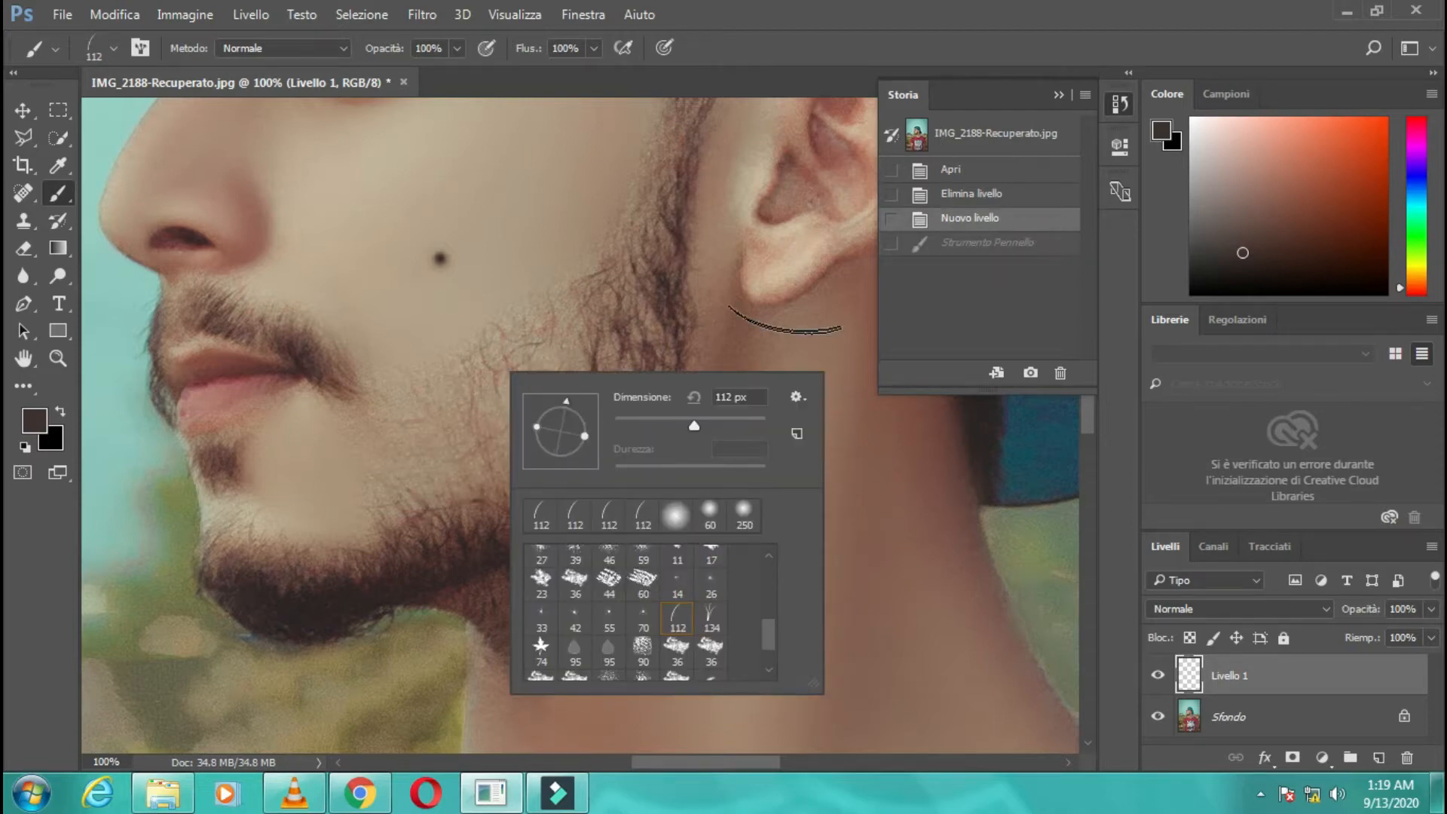
{"action": "left_click", "coordinate": [509, 348]}
{"action": "key", "text": "ctrl+z"}
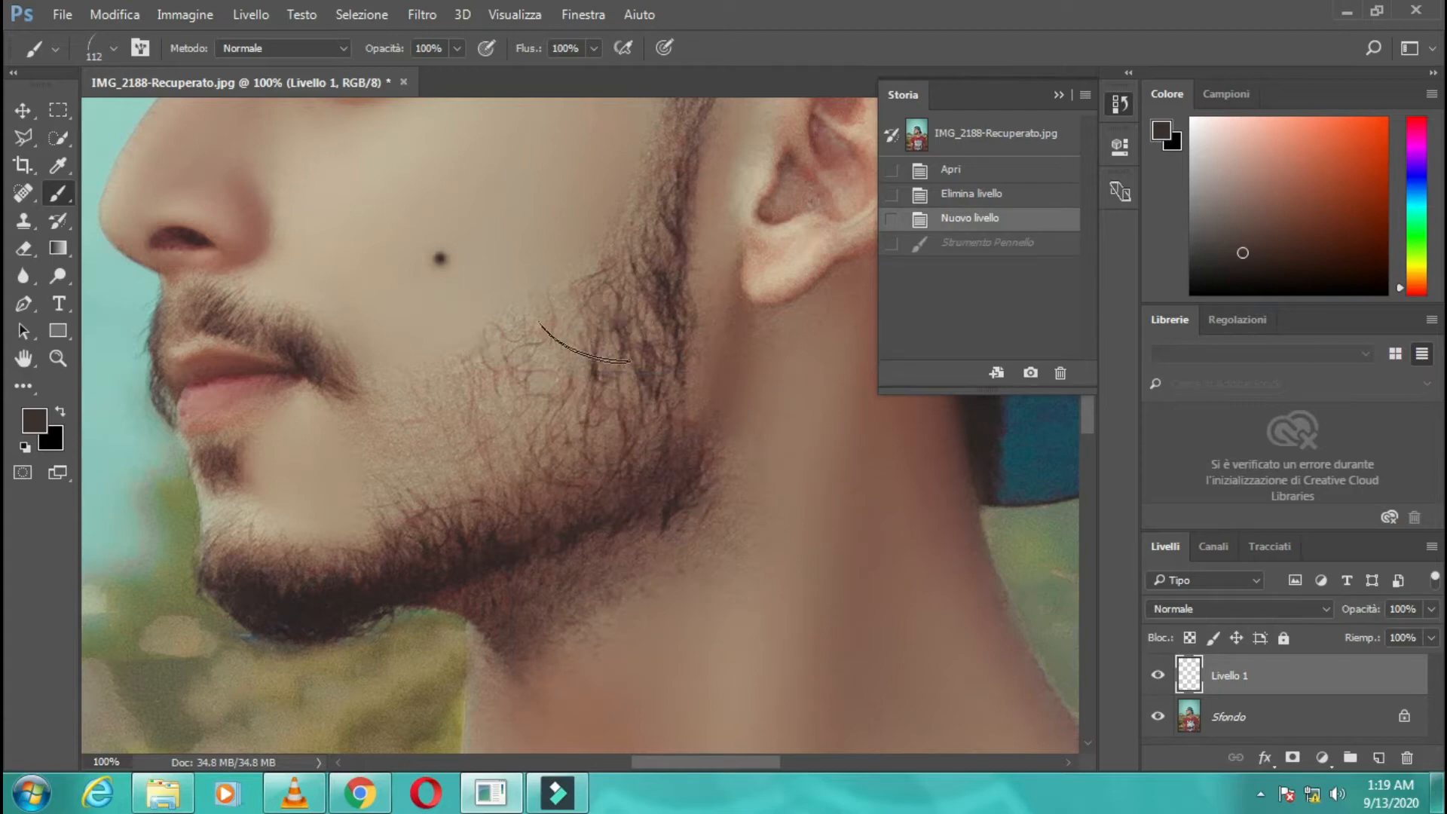
Step: Reduce the brush size to 40 px and paint the beard's upper edge from the sideburn to the mouth corner
{"action": "key", "text": "bracketleft"}
{"action": "key", "text": "bracketleft"}
{"action": "key", "text": "bracketleft"}
{"action": "key", "text": "bracketleft"}
{"action": "key", "text": "bracketleft"}
{"action": "key", "text": "bracketleft"}
{"action": "key", "text": "bracketleft"}
{"action": "key", "text": "bracketleft"}
{"action": "left_click", "coordinate": [662, 165]}
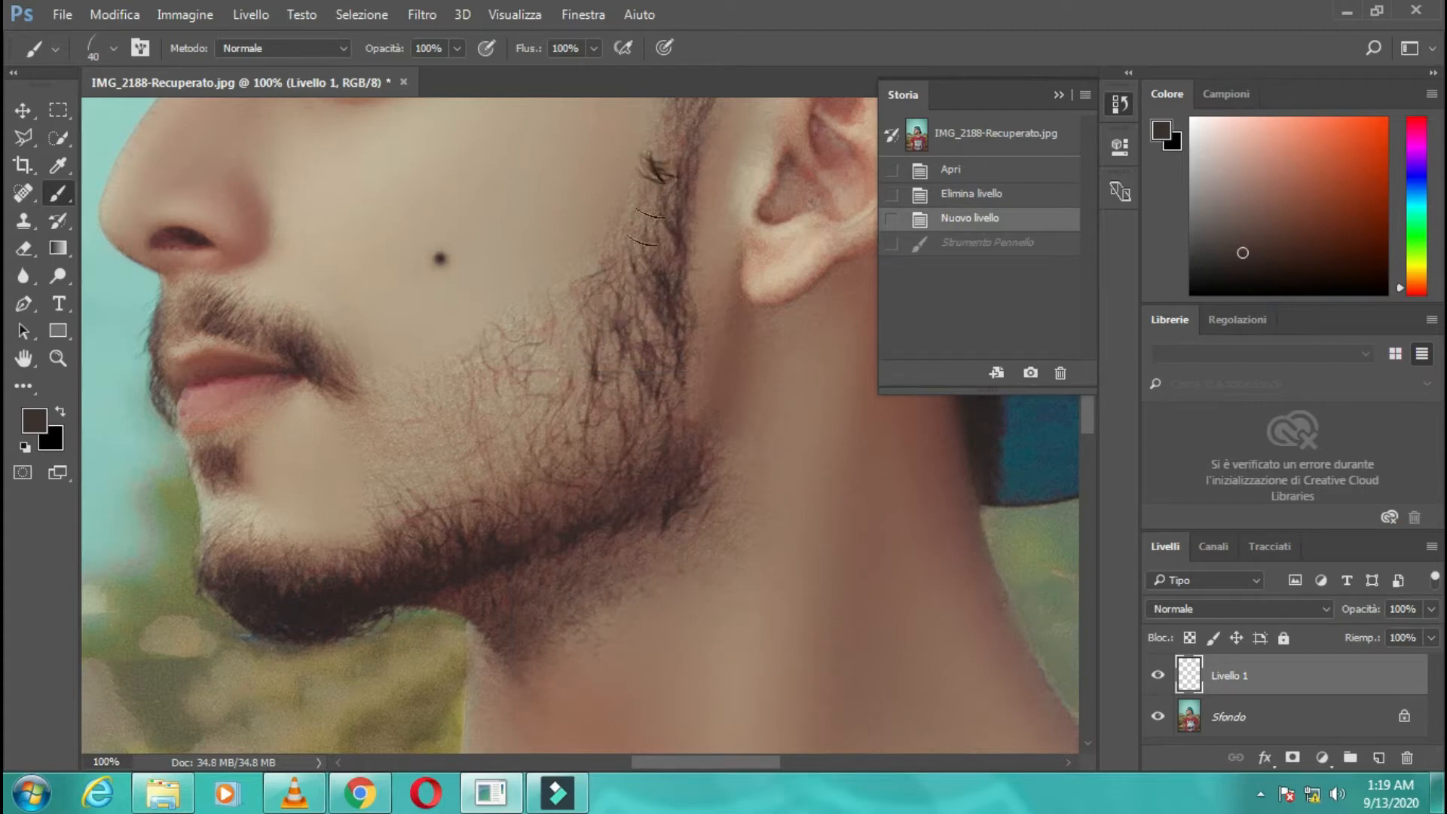
{"action": "mouse_move", "coordinate": [648, 226]}
{"action": "left_mouse_down"}
{"action": "mouse_move", "coordinate": [528, 340]}
{"action": "mouse_move", "coordinate": [350, 399]}
{"action": "left_mouse_up"}
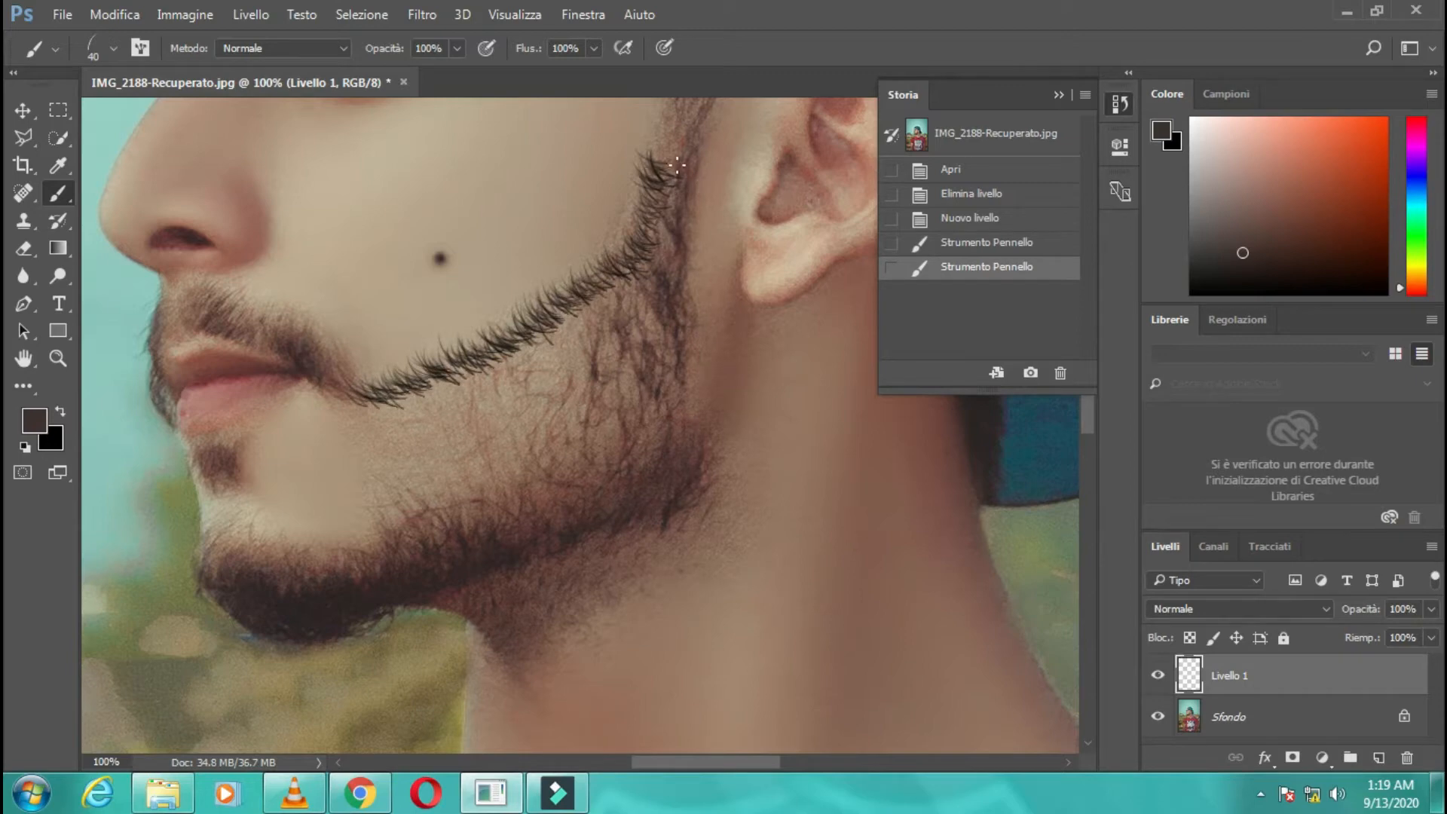
Step: Paint hair along the beard's rear edge below the ear and thicken the jawline toward the chin
{"action": "mouse_move", "coordinate": [677, 164]}
{"action": "left_mouse_down"}
{"action": "mouse_move", "coordinate": [662, 263]}
{"action": "mouse_move", "coordinate": [686, 495]}
{"action": "mouse_move", "coordinate": [524, 539]}
{"action": "mouse_move", "coordinate": [461, 536]}
{"action": "mouse_move", "coordinate": [328, 619]}
{"action": "mouse_move", "coordinate": [520, 554]}
{"action": "left_mouse_up"}
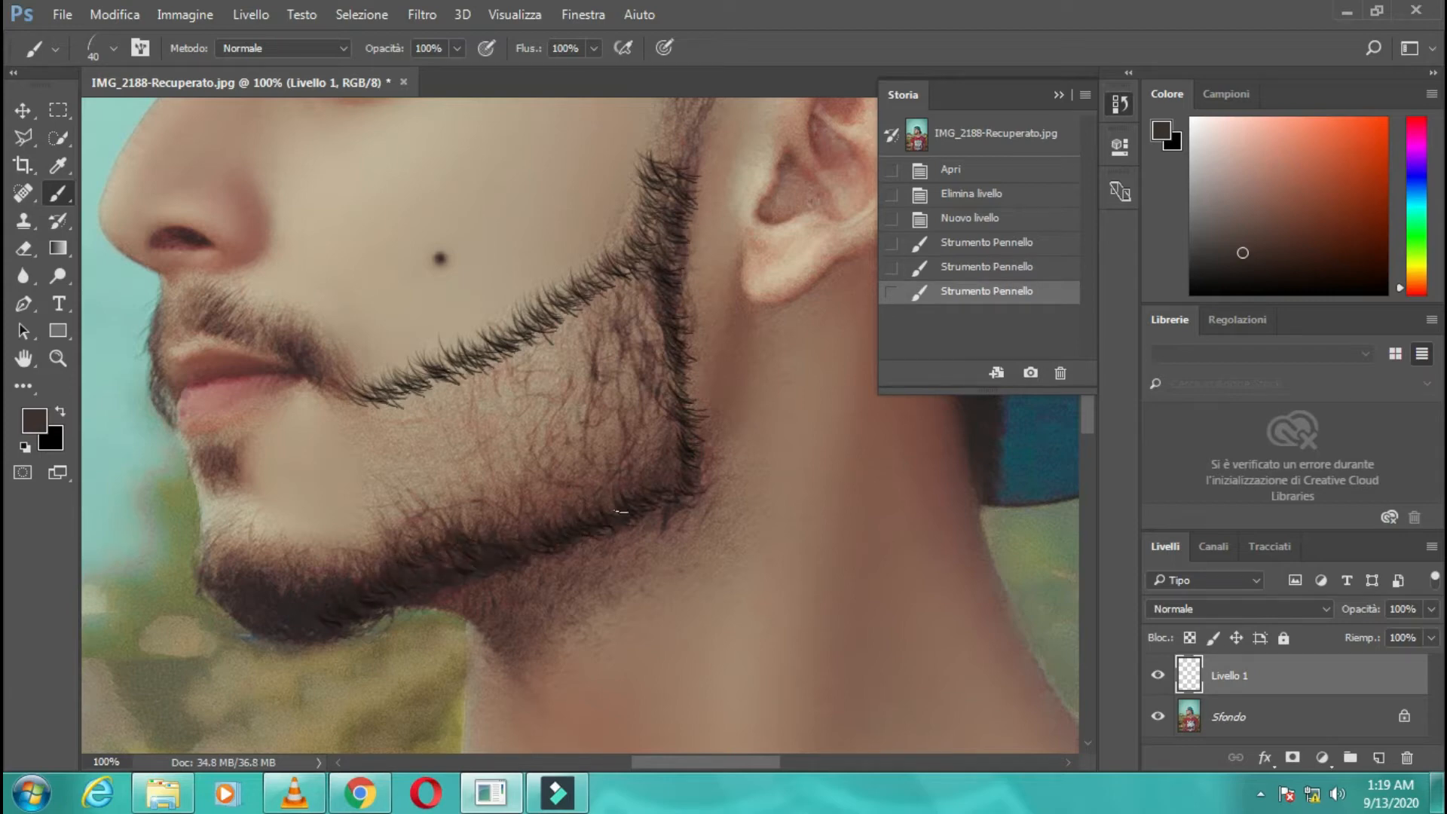
{"action": "mouse_move", "coordinate": [621, 513]}
{"action": "left_mouse_down"}
{"action": "mouse_move", "coordinate": [667, 473]}
{"action": "mouse_move", "coordinate": [446, 548]}
{"action": "left_mouse_up"}
{"action": "mouse_move", "coordinate": [649, 253]}
{"action": "left_mouse_down"}
{"action": "mouse_move", "coordinate": [639, 337]}
{"action": "mouse_move", "coordinate": [666, 358]}
{"action": "mouse_move", "coordinate": [666, 465]}
{"action": "mouse_move", "coordinate": [343, 565]}
{"action": "left_mouse_up"}
Step: Thicken the upper cheek beard with rows of hair strokes below its upper edge, from the sideburn toward the mouth
{"action": "left_click_drag", "start_coordinate": [617, 298], "coordinate": [369, 430]}
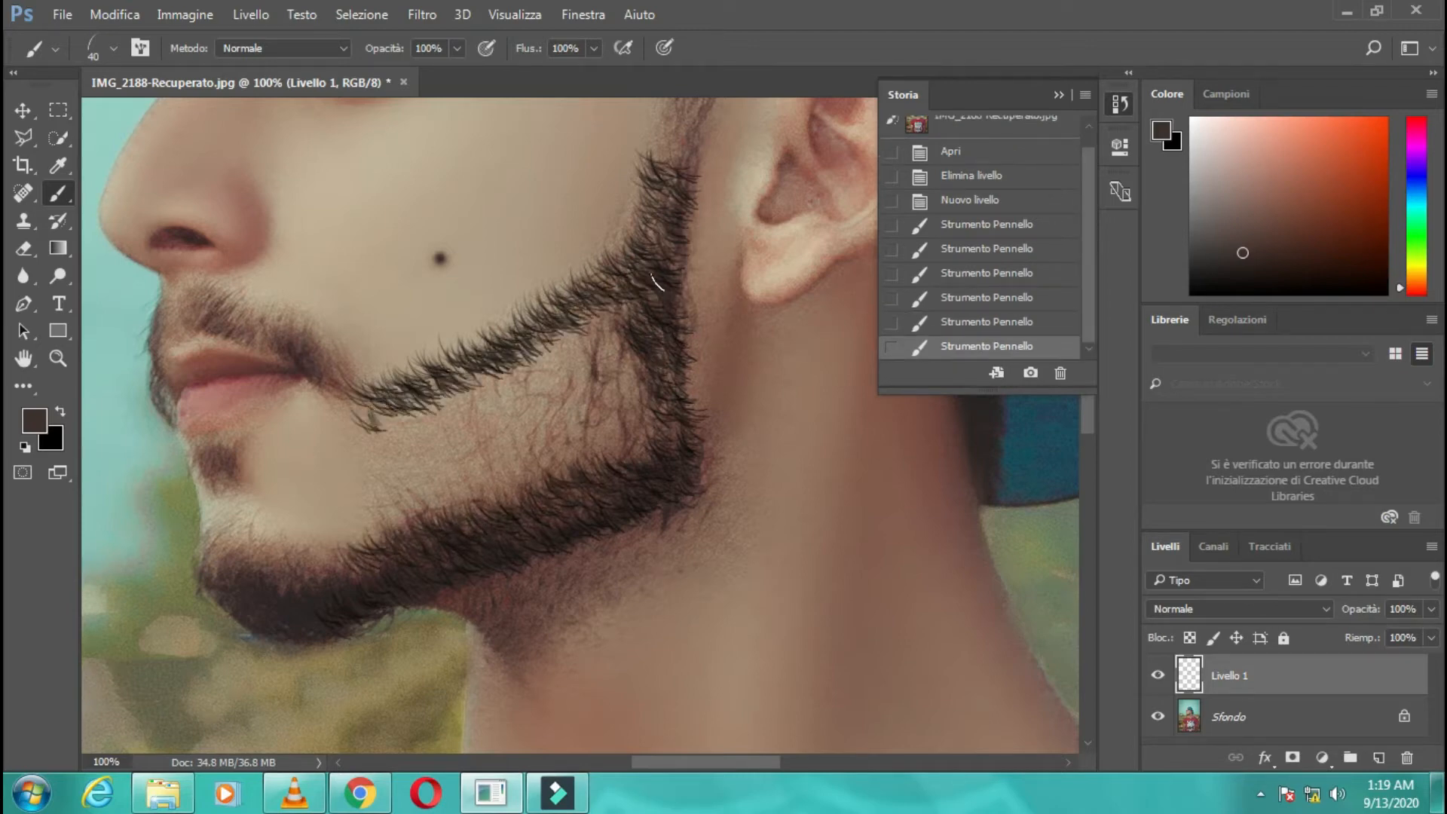
{"action": "left_click_drag", "start_coordinate": [656, 285], "coordinate": [373, 436]}
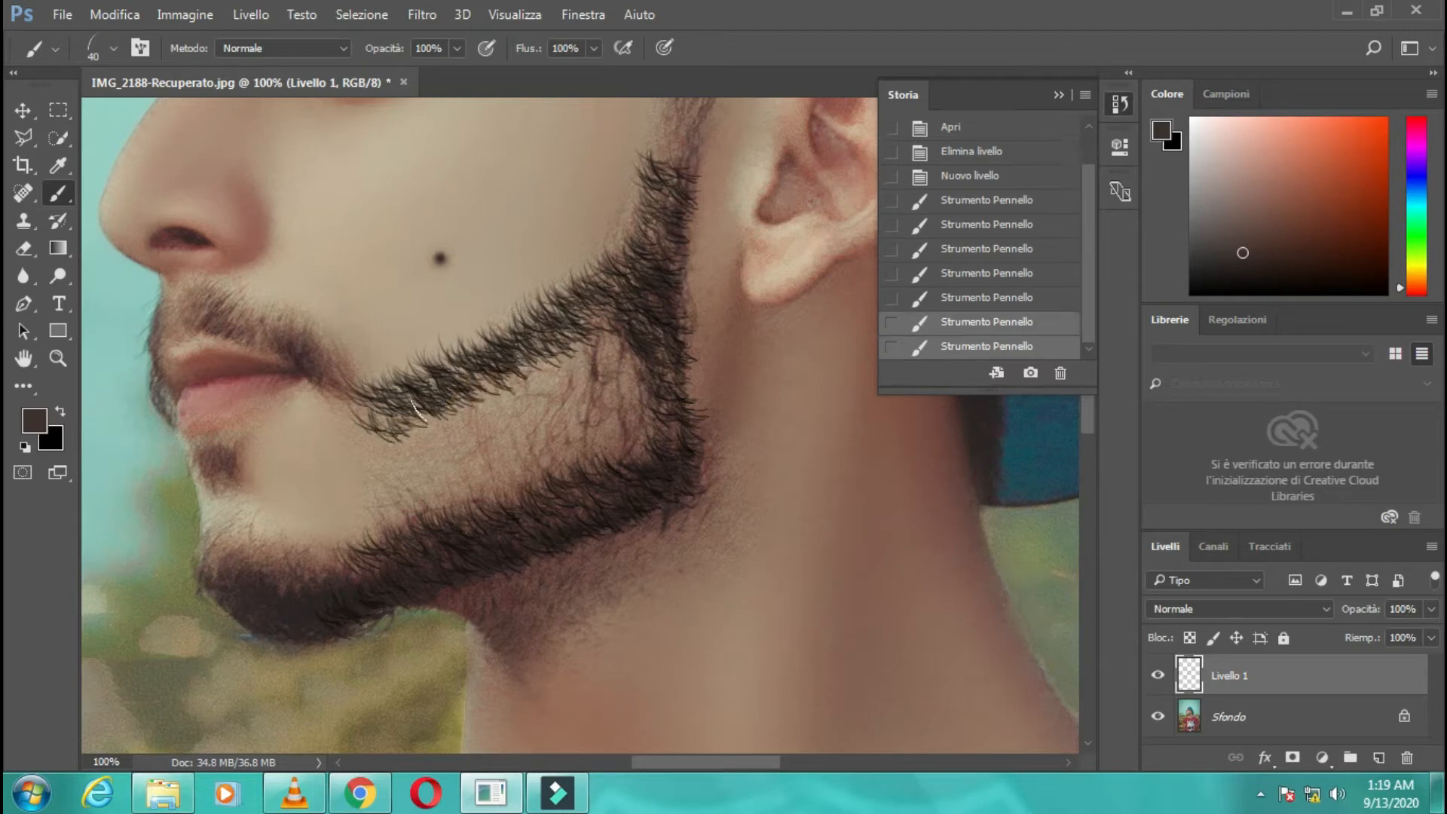
{"action": "left_click_drag", "start_coordinate": [623, 330], "coordinate": [388, 460]}
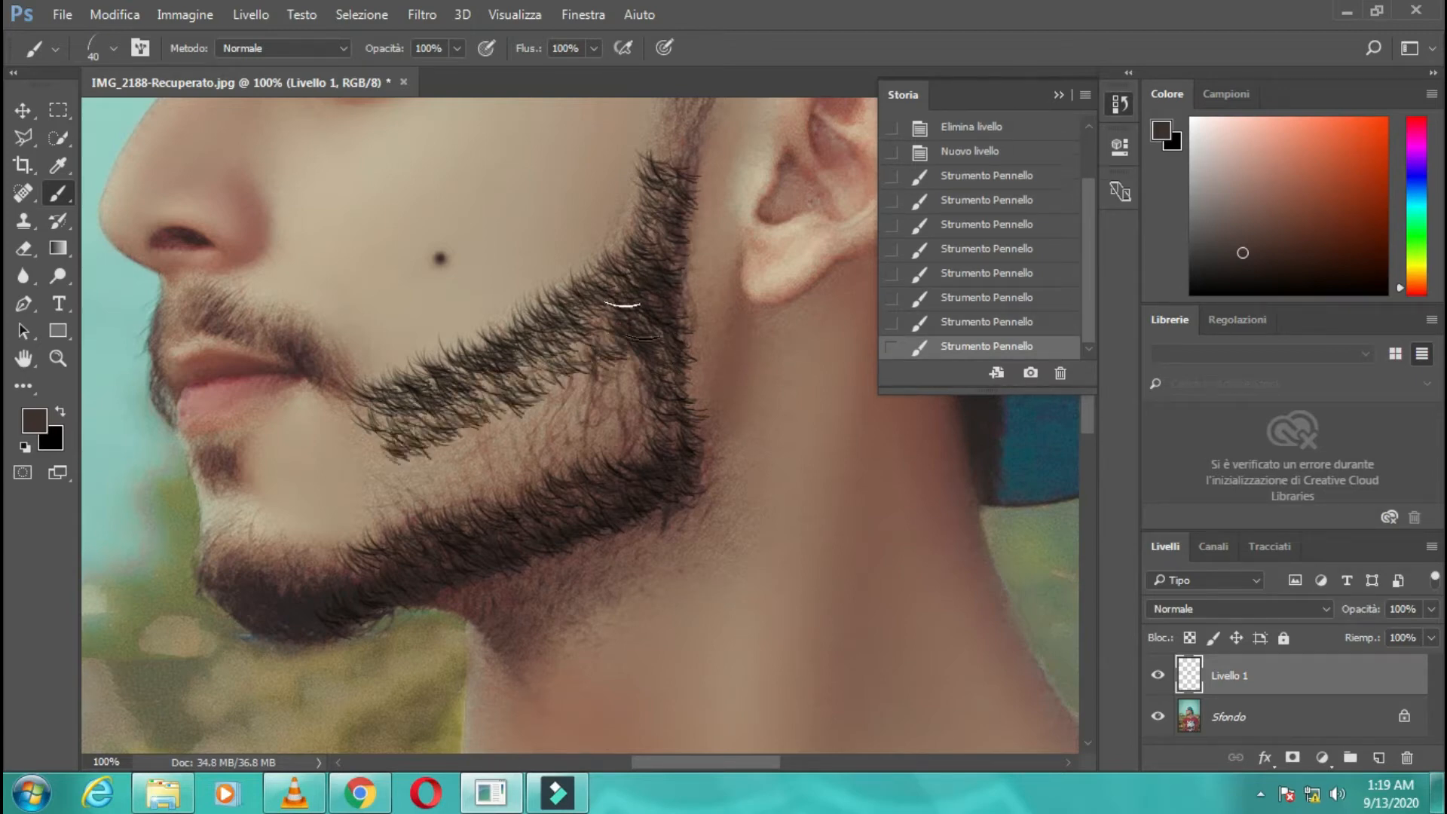
{"action": "left_click_drag", "start_coordinate": [564, 356], "coordinate": [490, 392]}
{"action": "left_click_drag", "start_coordinate": [596, 396], "coordinate": [379, 466]}
{"action": "left_click_drag", "start_coordinate": [637, 348], "coordinate": [486, 416]}
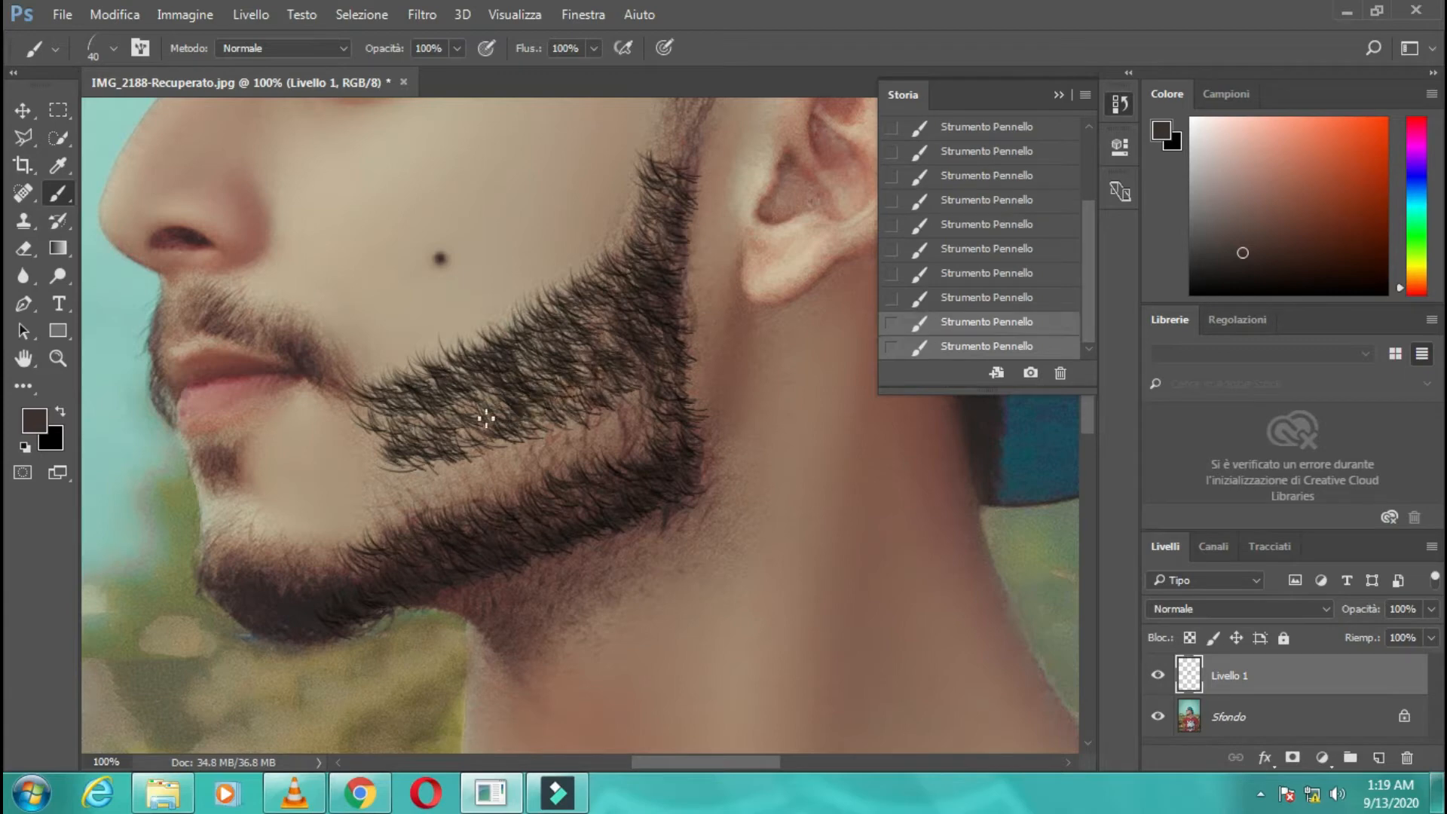
Step: Fill the remaining gap between the cheek beard and the jawline with hair strokes and patch the thin spots
{"action": "left_click_drag", "start_coordinate": [604, 411], "coordinate": [532, 453]}
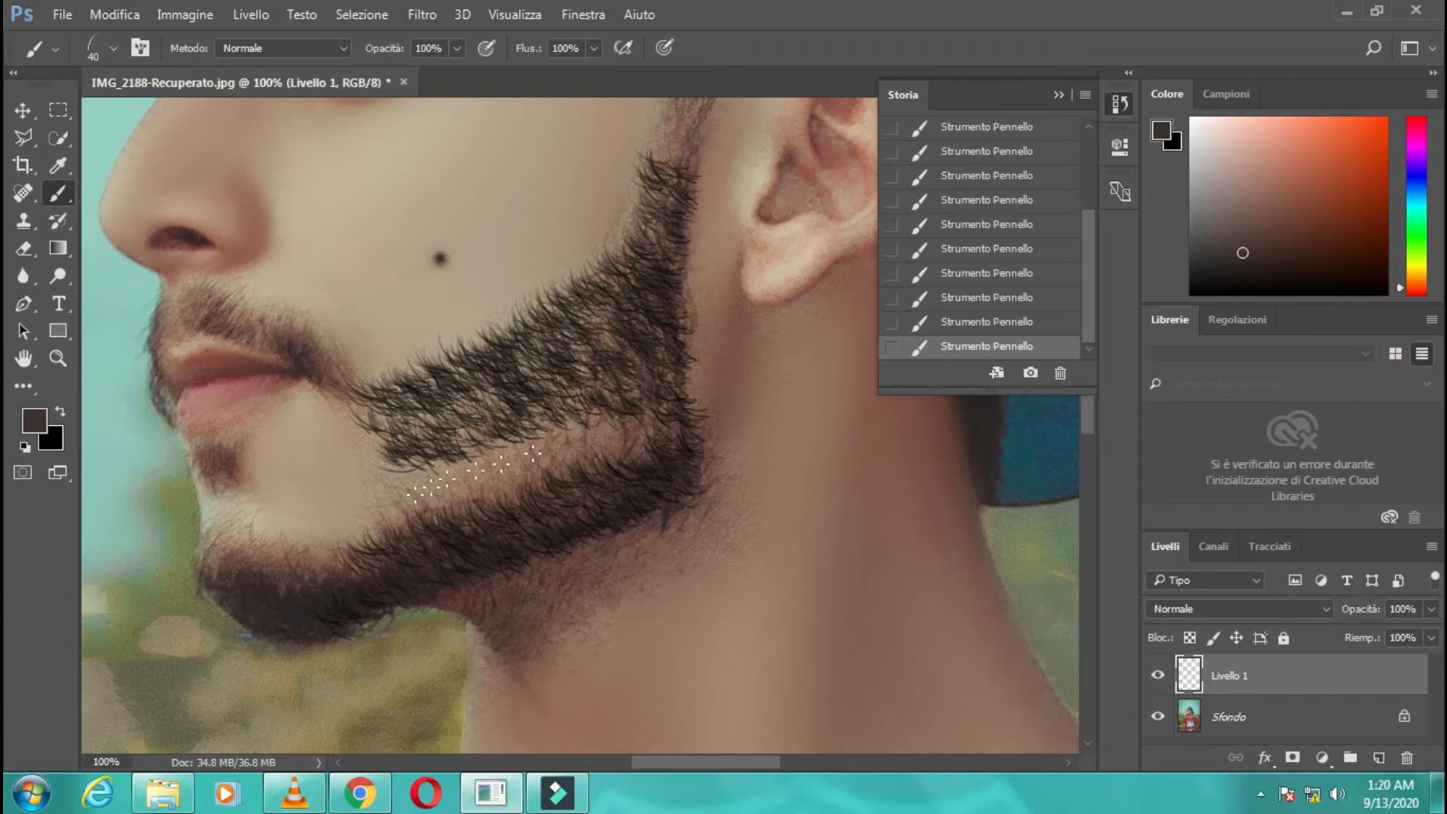
{"action": "mouse_move", "coordinate": [413, 494]}
{"action": "left_mouse_down"}
{"action": "mouse_move", "coordinate": [392, 505]}
{"action": "mouse_move", "coordinate": [532, 446]}
{"action": "mouse_move", "coordinate": [645, 448]}
{"action": "mouse_move", "coordinate": [404, 515]}
{"action": "left_mouse_up"}
{"action": "mouse_move", "coordinate": [607, 443]}
{"action": "left_mouse_down"}
{"action": "mouse_move", "coordinate": [553, 460]}
{"action": "mouse_move", "coordinate": [473, 454]}
{"action": "left_mouse_up"}
{"action": "left_click_drag", "start_coordinate": [465, 396], "coordinate": [475, 466]}
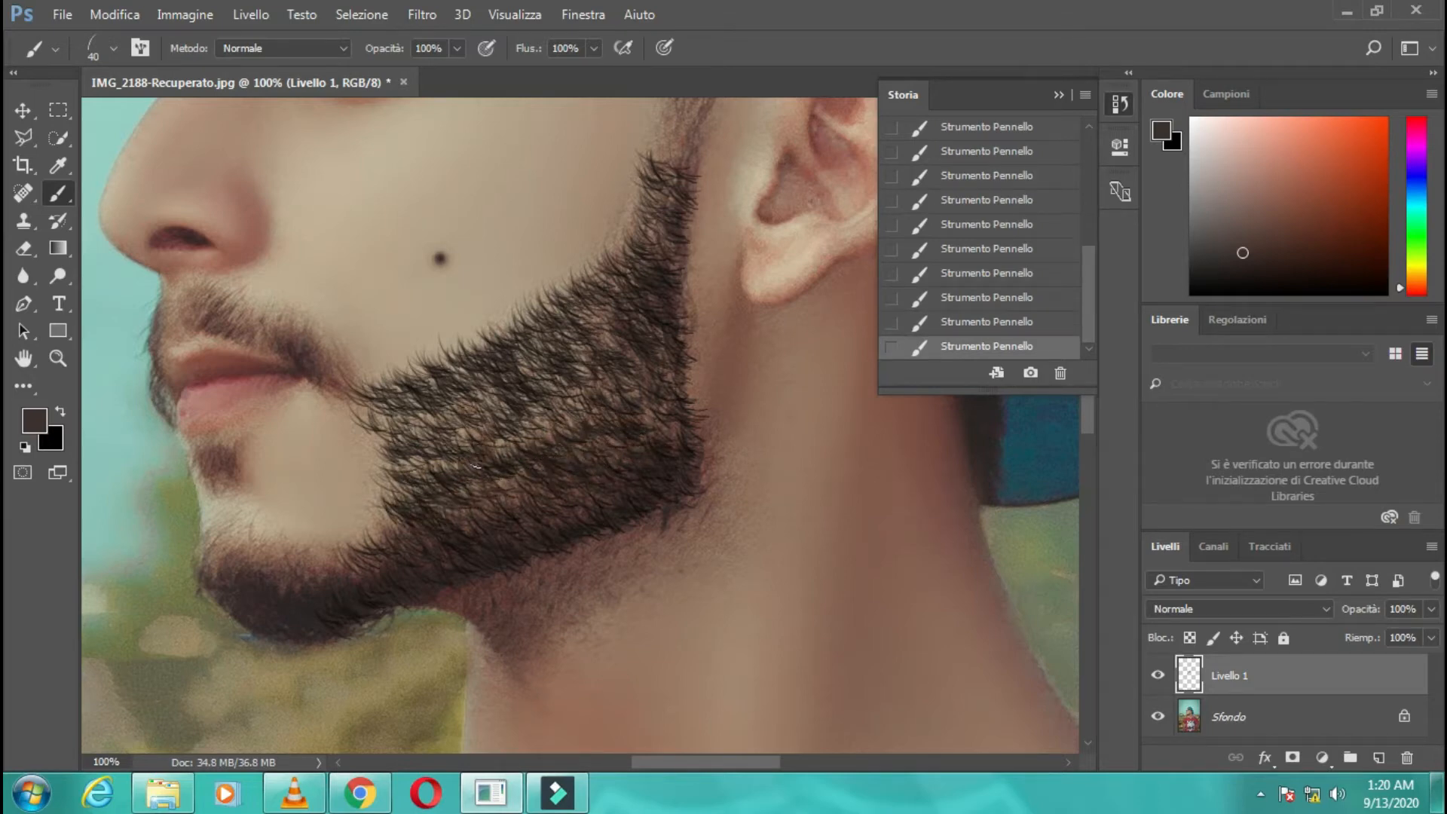
{"action": "left_click", "coordinate": [511, 491]}
{"action": "left_click", "coordinate": [666, 436]}
{"action": "left_click_drag", "start_coordinate": [566, 400], "coordinate": [520, 438]}
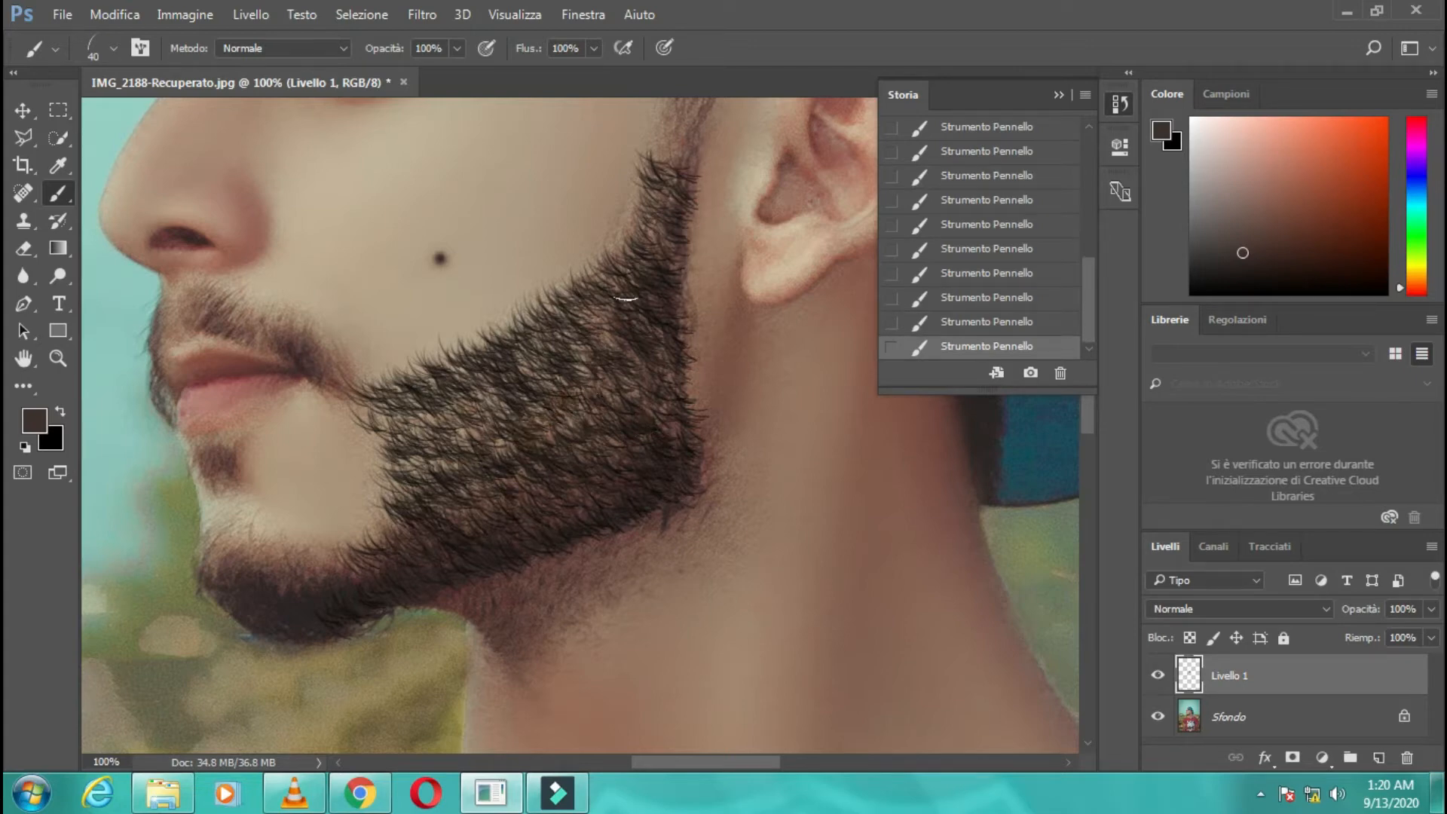
{"action": "left_click_drag", "start_coordinate": [600, 328], "coordinate": [600, 349]}
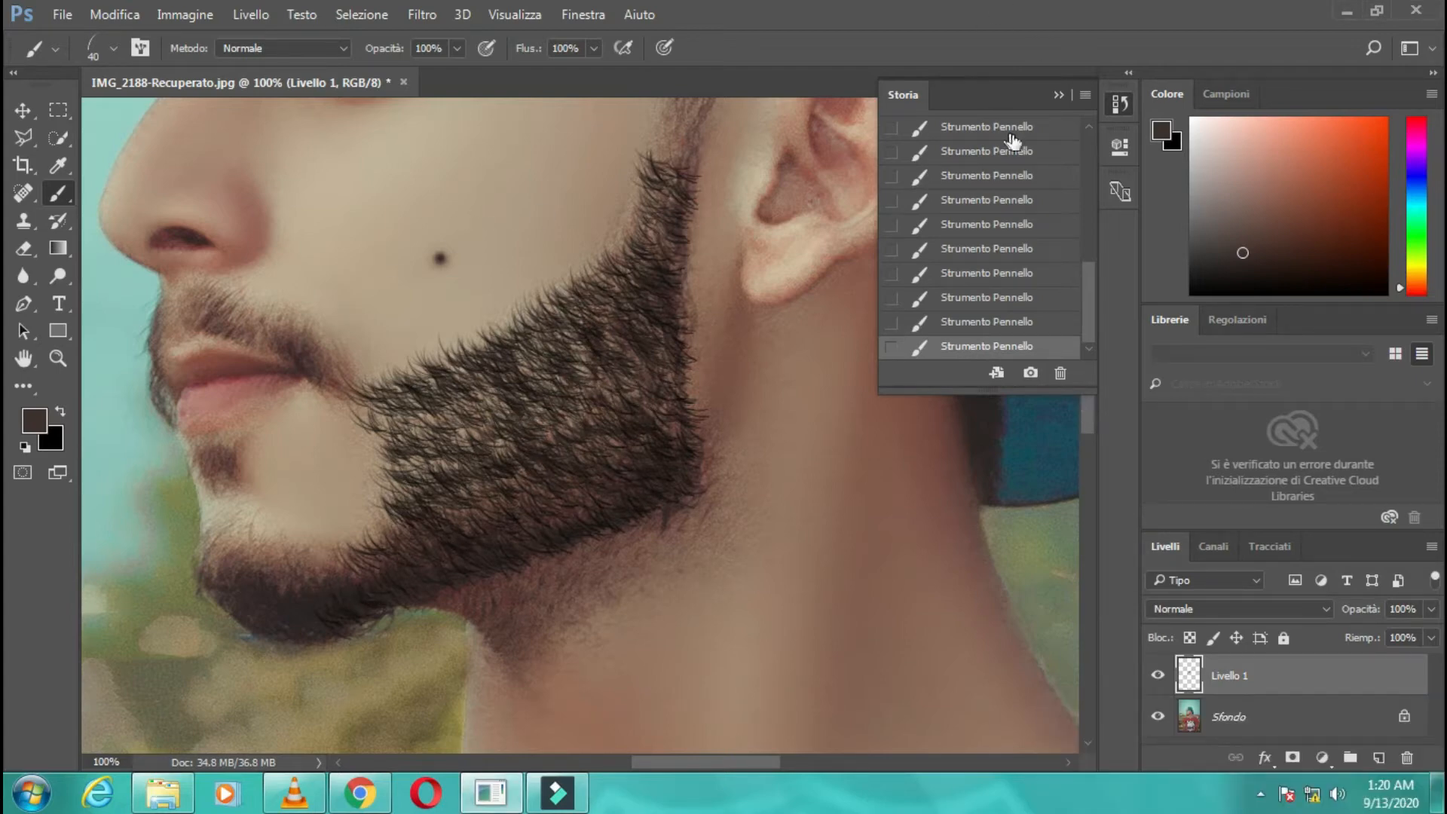
Step: Collapse the history list and set Livello 1's blend mode to Luce puntiforme, stepping through the modes from Moltiplica
{"action": "left_click", "coordinate": [1058, 96]}
{"action": "left_click_drag", "start_coordinate": [1094, 418], "coordinate": [1090, 386]}
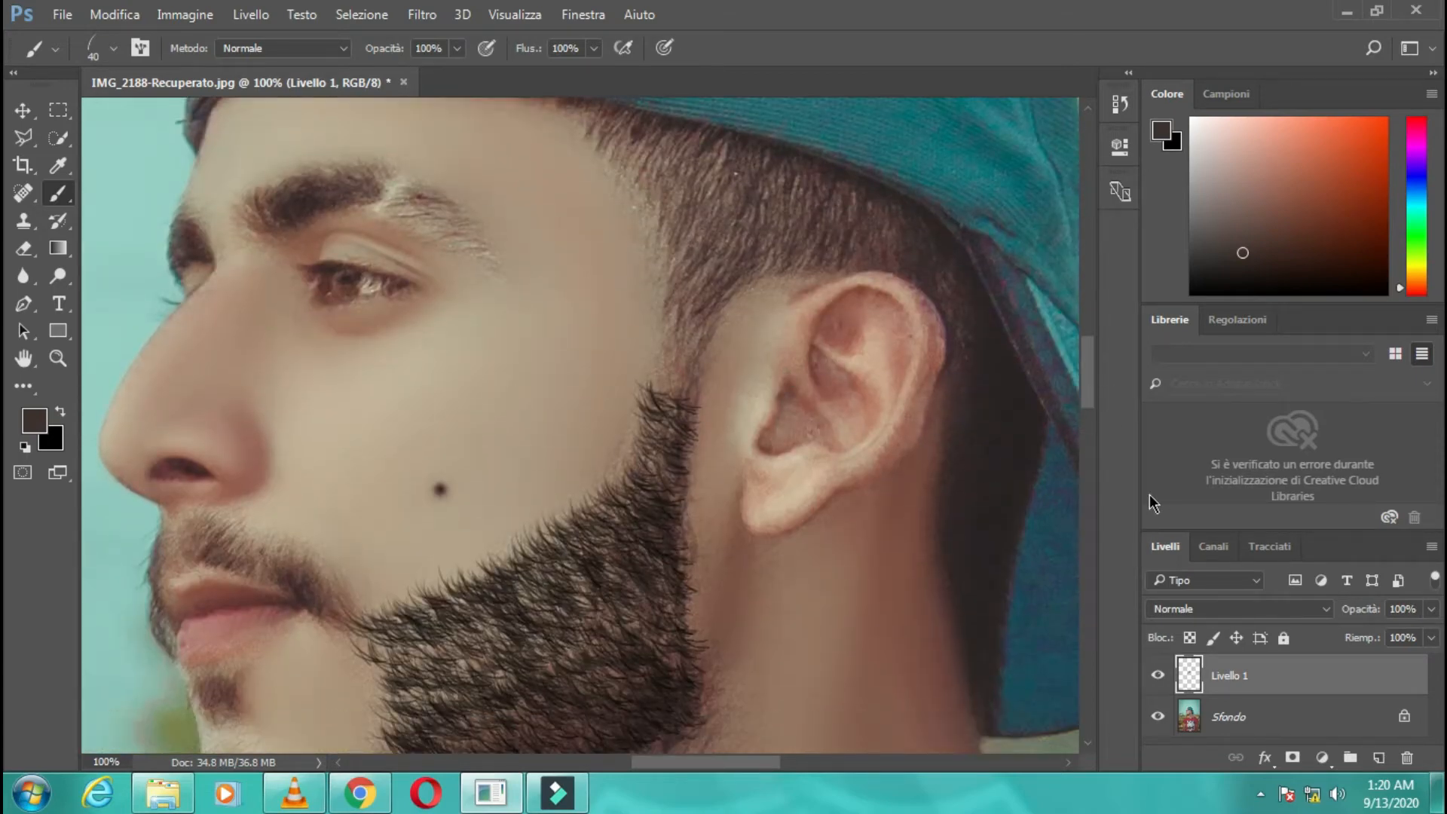
{"action": "mouse_move", "coordinate": [1084, 386]}
{"action": "left_mouse_down"}
{"action": "mouse_move", "coordinate": [1088, 419]}
{"action": "mouse_move", "coordinate": [1090, 405]}
{"action": "left_mouse_up"}
{"action": "key", "text": "z"}
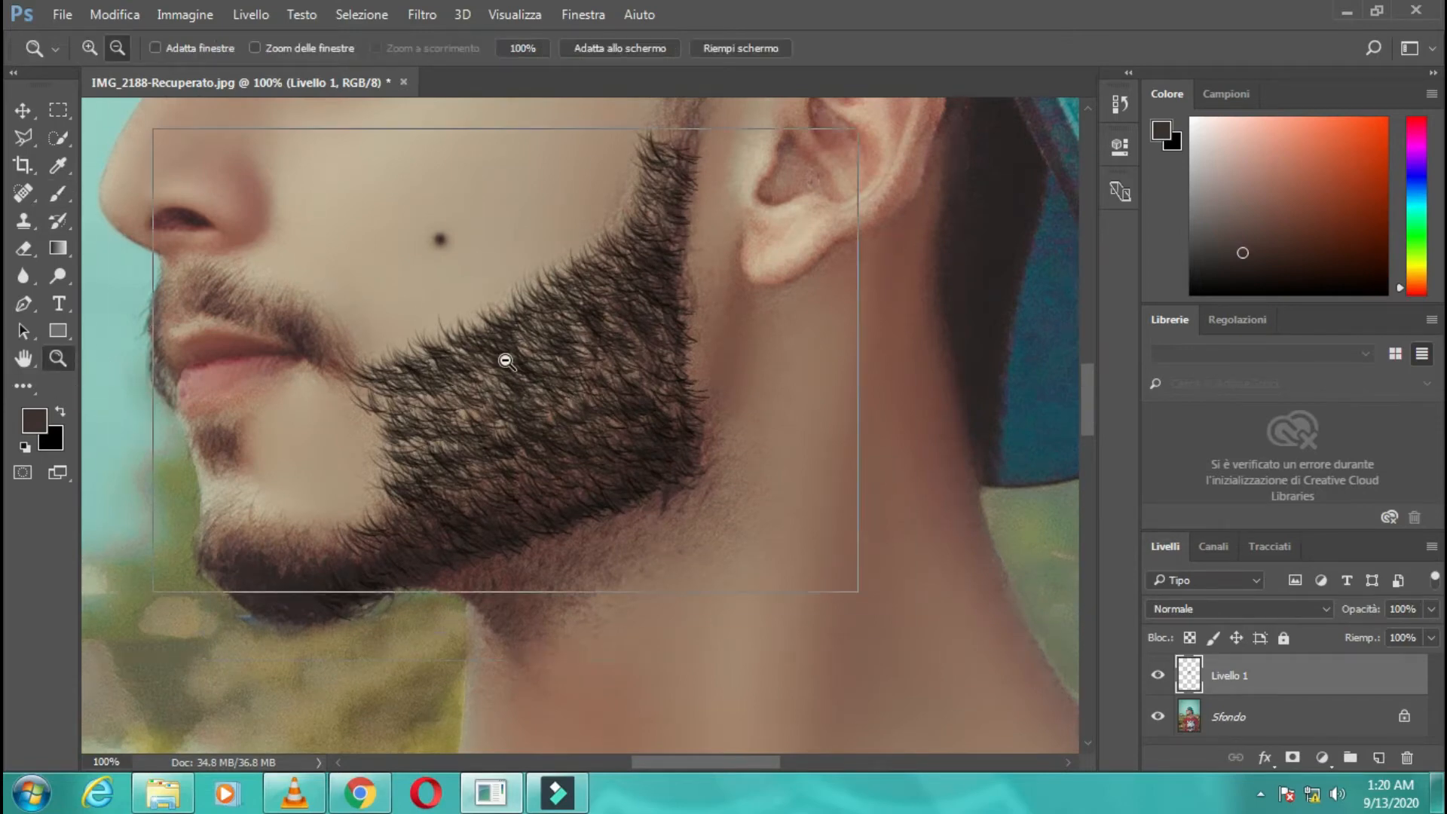
{"action": "left_click", "coordinate": [505, 363], "text": "alt"}
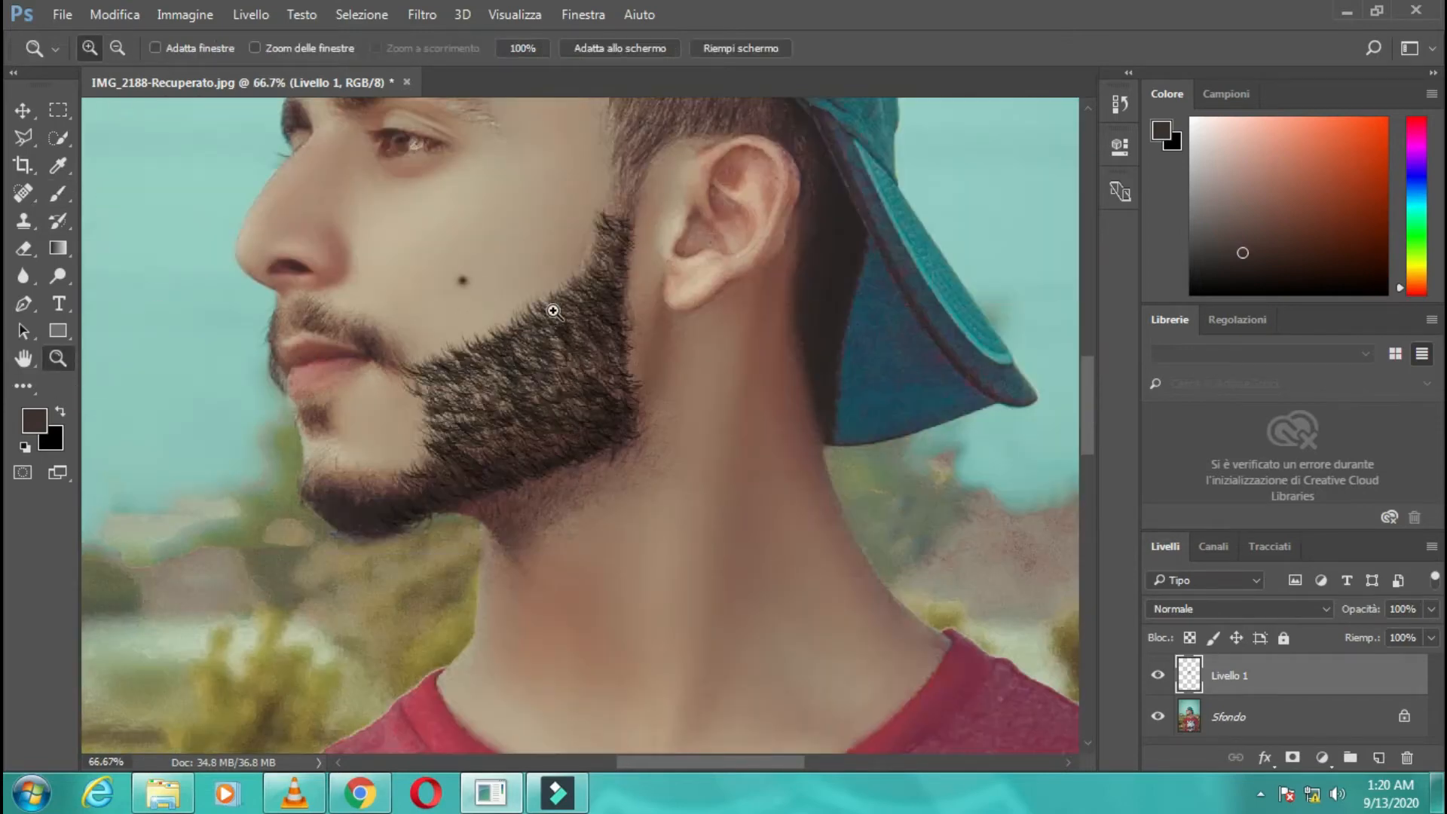
{"action": "left_click", "coordinate": [1256, 608]}
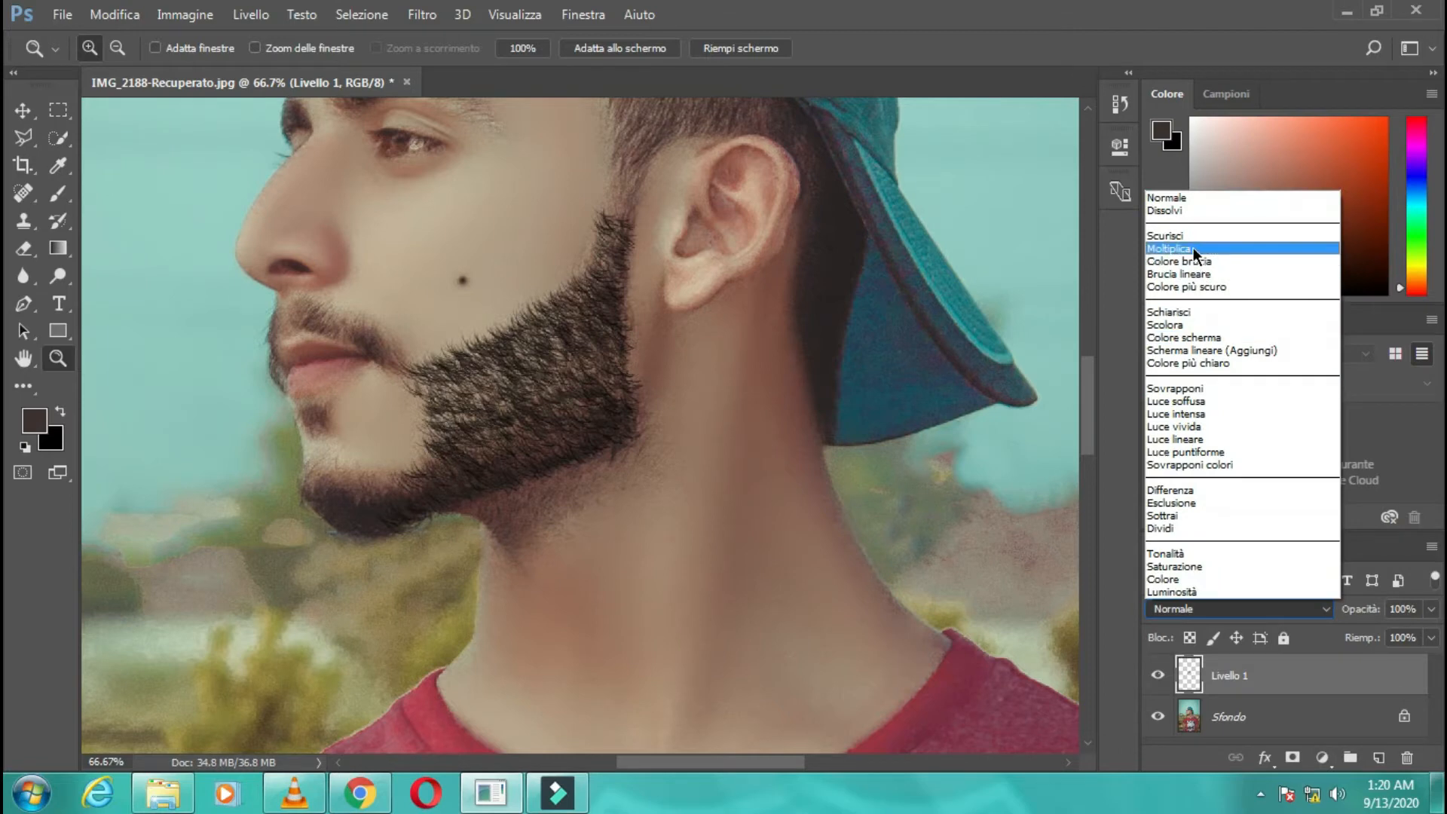
{"action": "left_click", "coordinate": [1192, 246]}
{"action": "key", "text": "Down"}
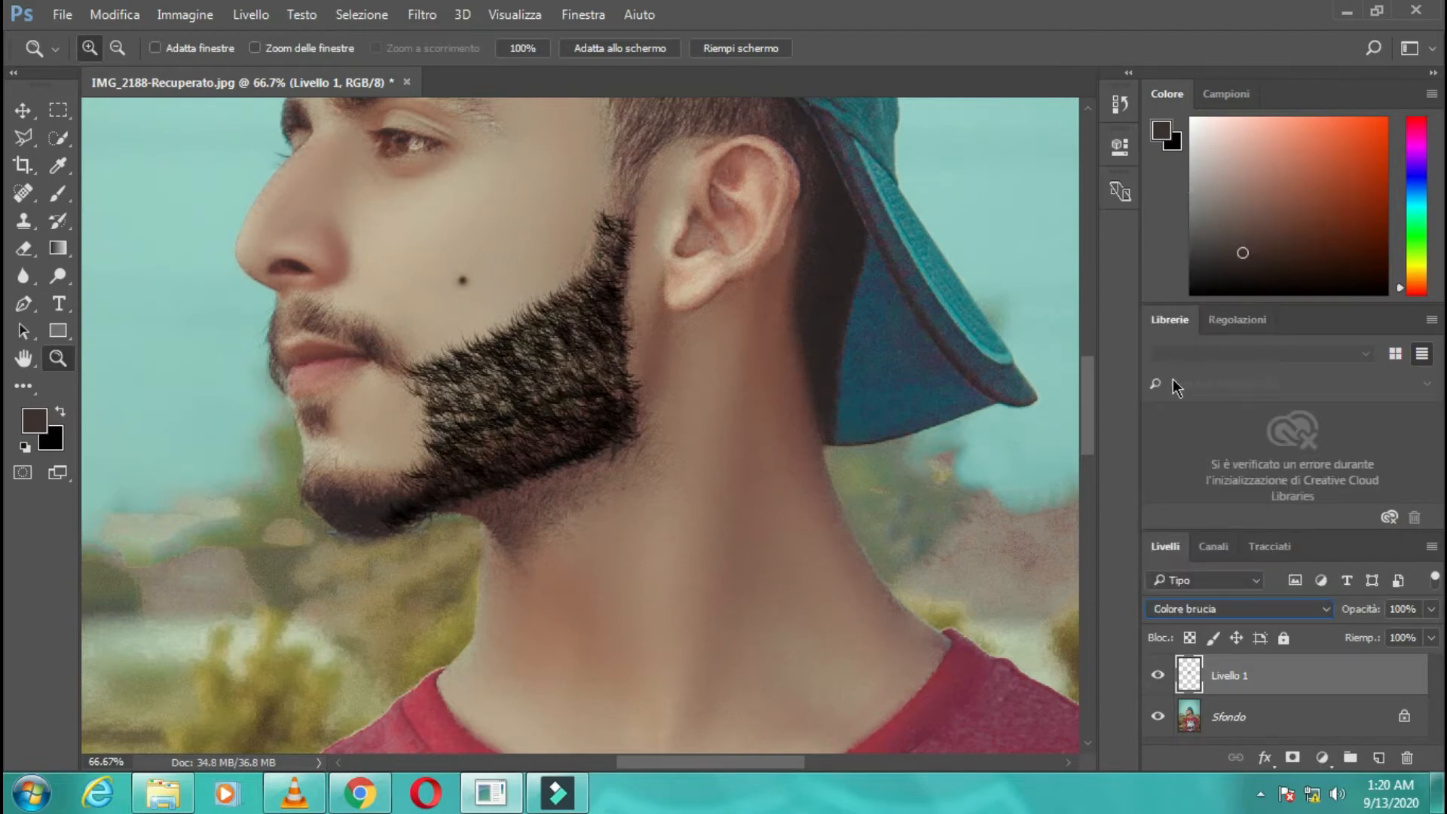
{"action": "key", "text": "Down"}
{"action": "key", "text": "Down"}
{"action": "key", "text": "Down"}
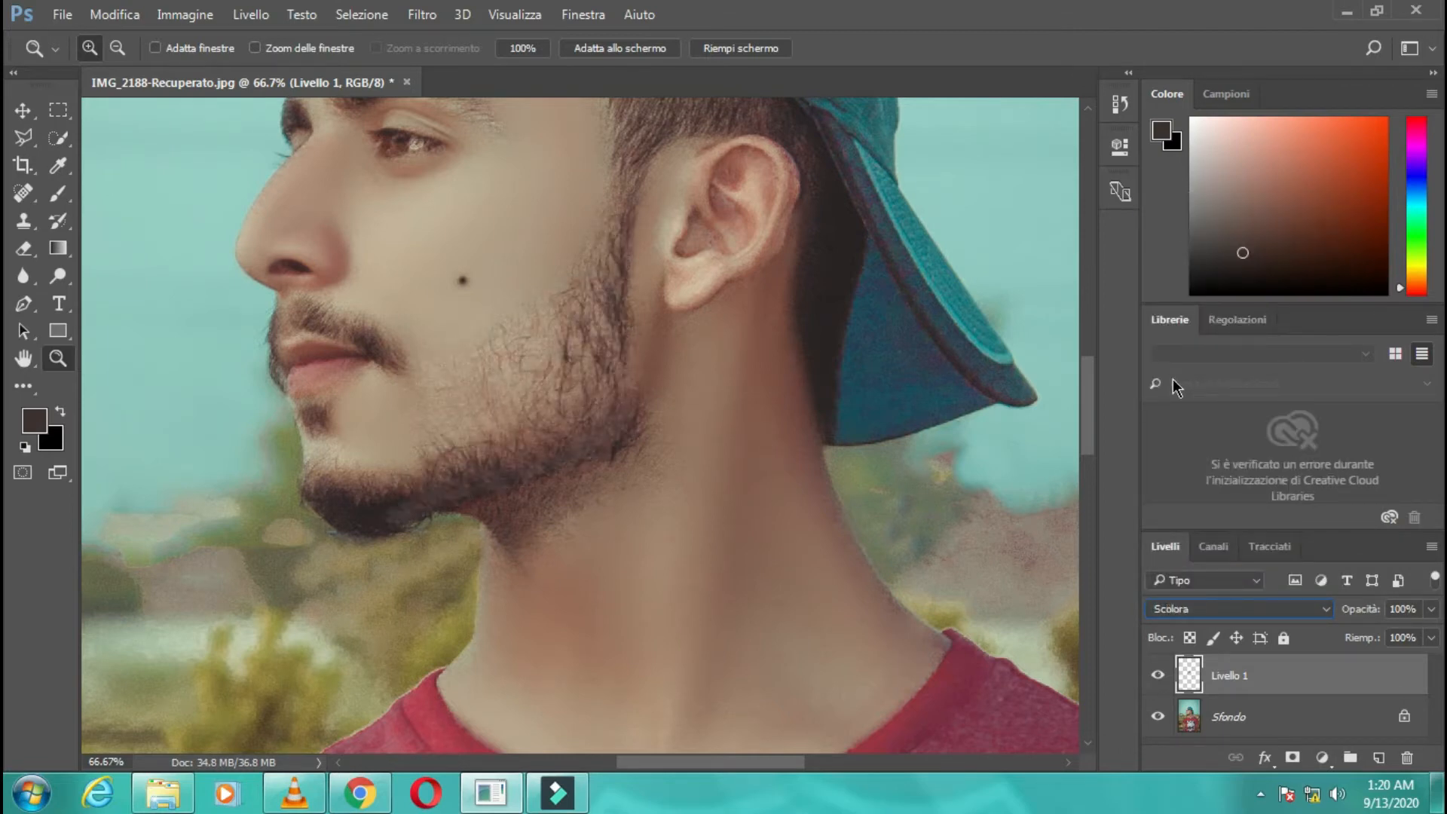
{"action": "key", "text": "Down"}
{"action": "key", "text": "Down"}
{"action": "key", "text": "Down"}
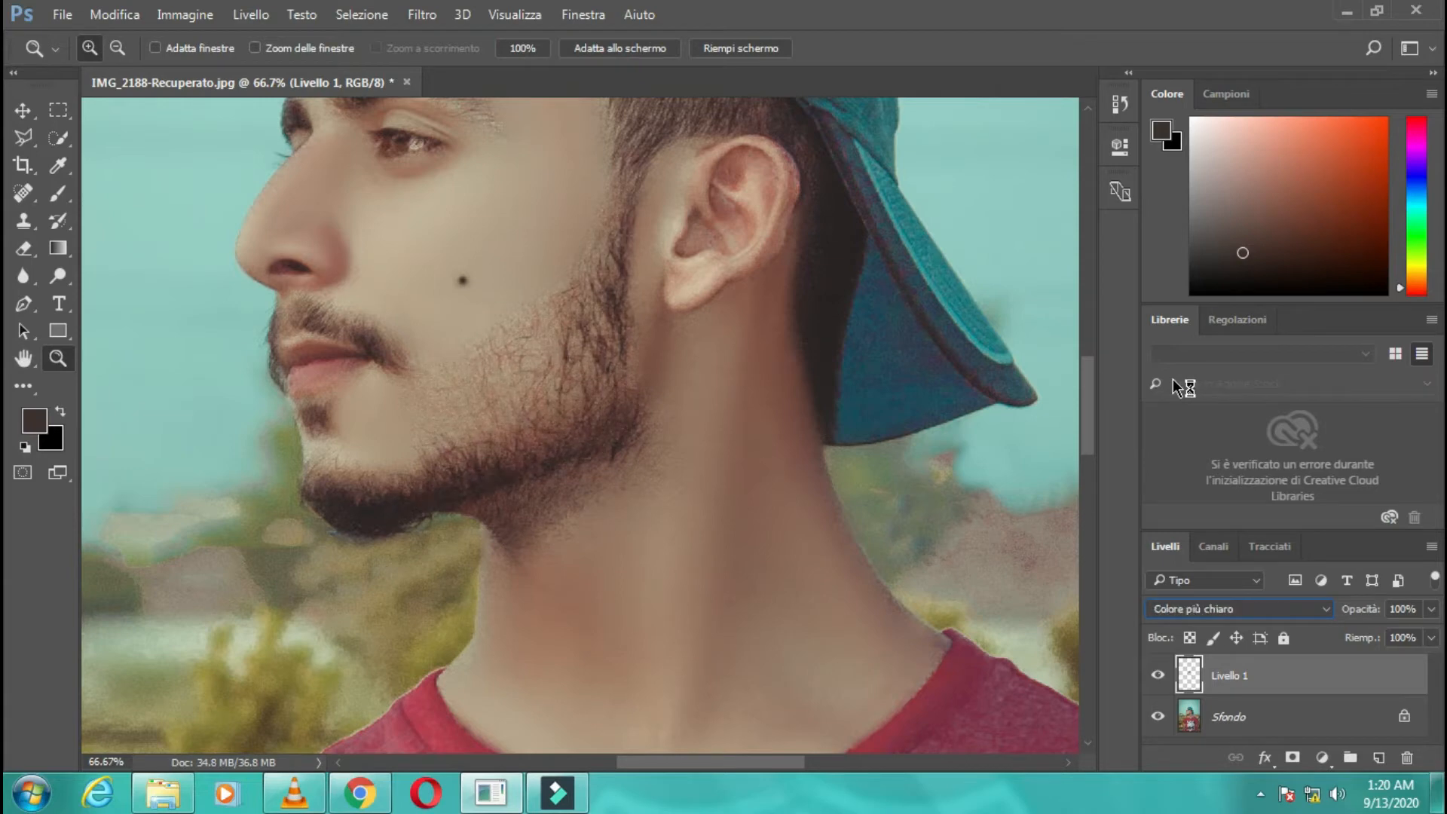
{"action": "key", "text": "Down"}
{"action": "key", "text": "Down"}
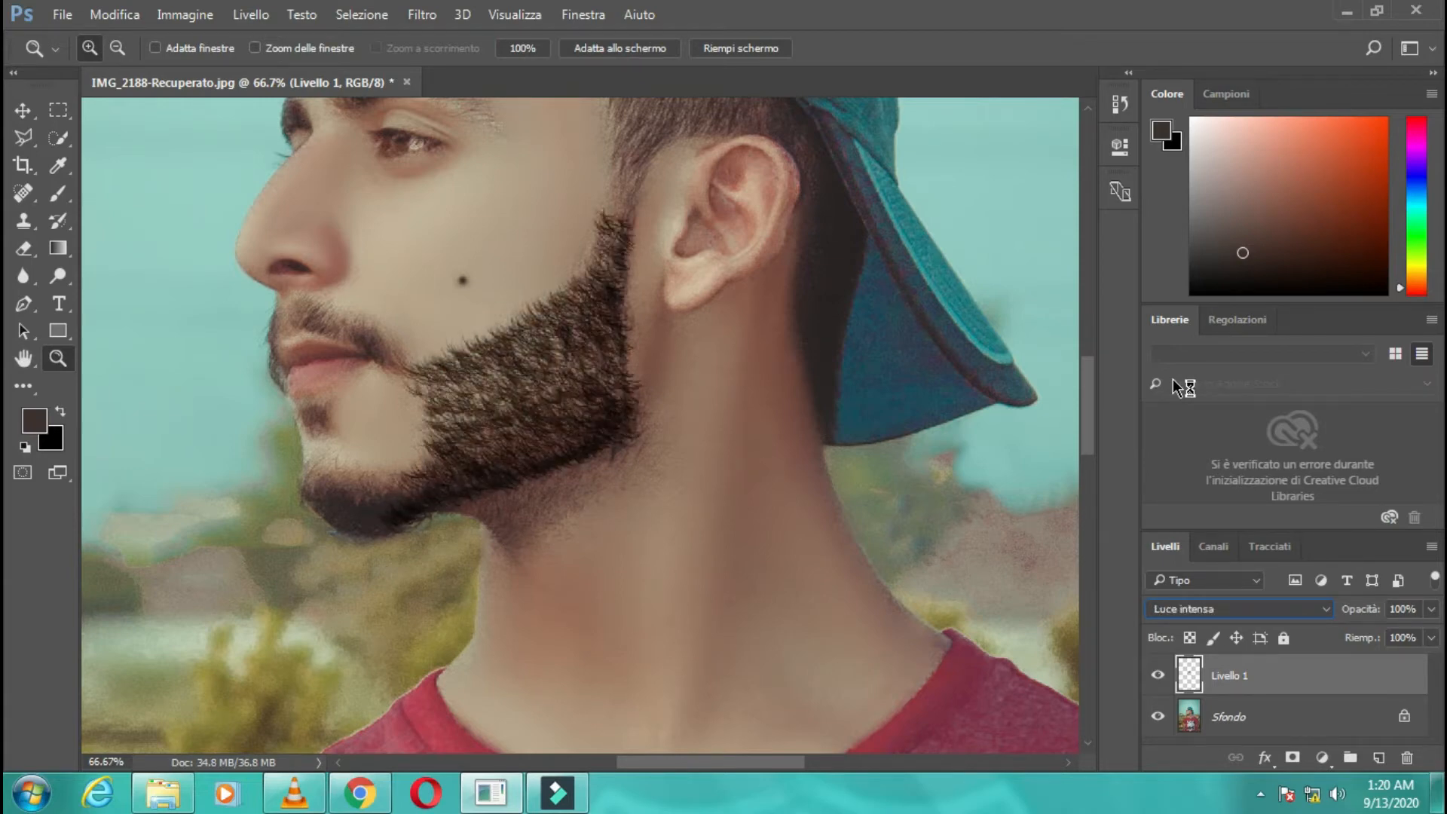
{"action": "key", "text": "Down"}
{"action": "key", "text": "Down"}
{"action": "key", "text": "Down"}
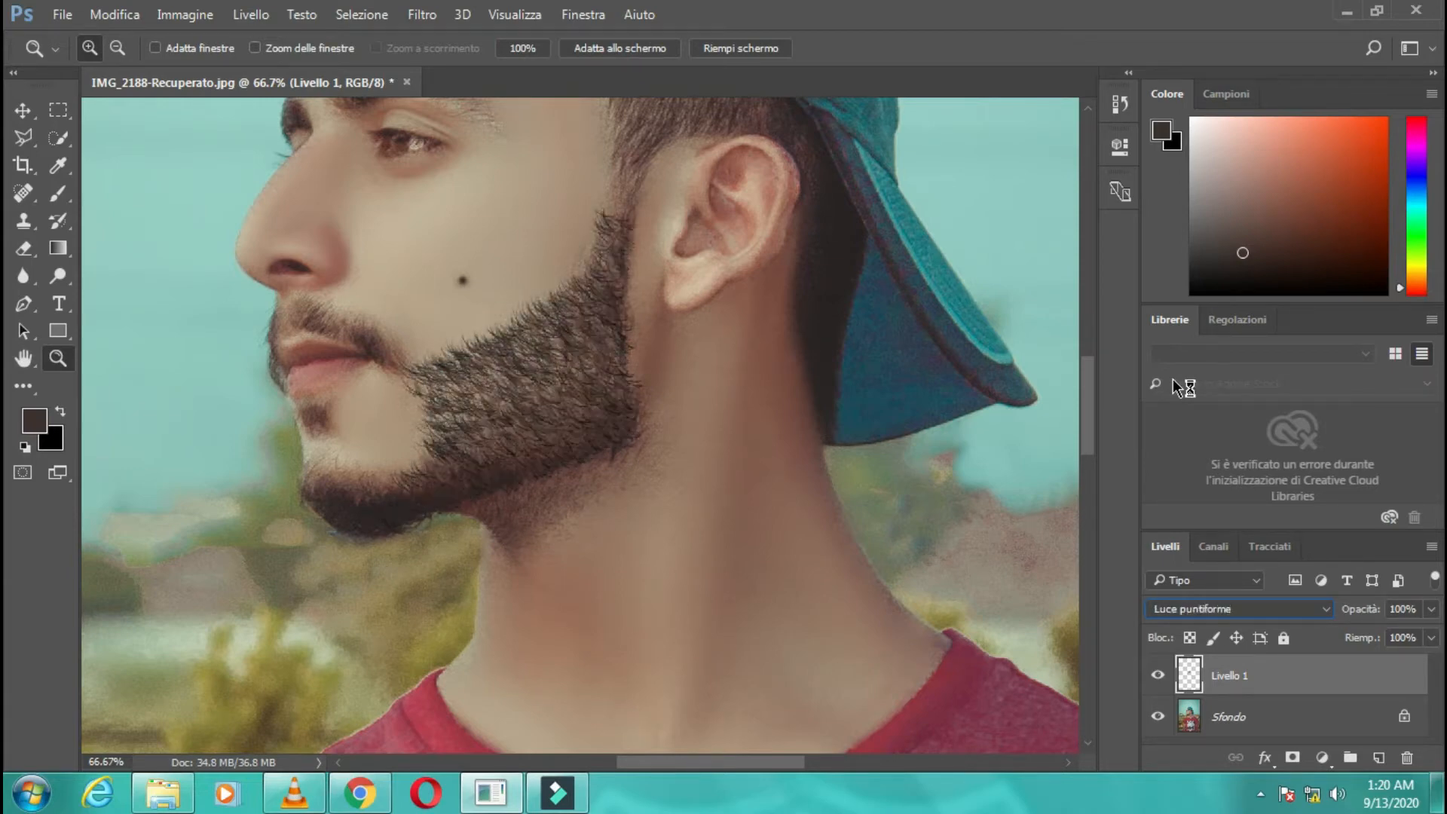
Step: Lower Livello 1's opacity to 94% and its fill to 75%
{"action": "left_click", "coordinate": [498, 394]}
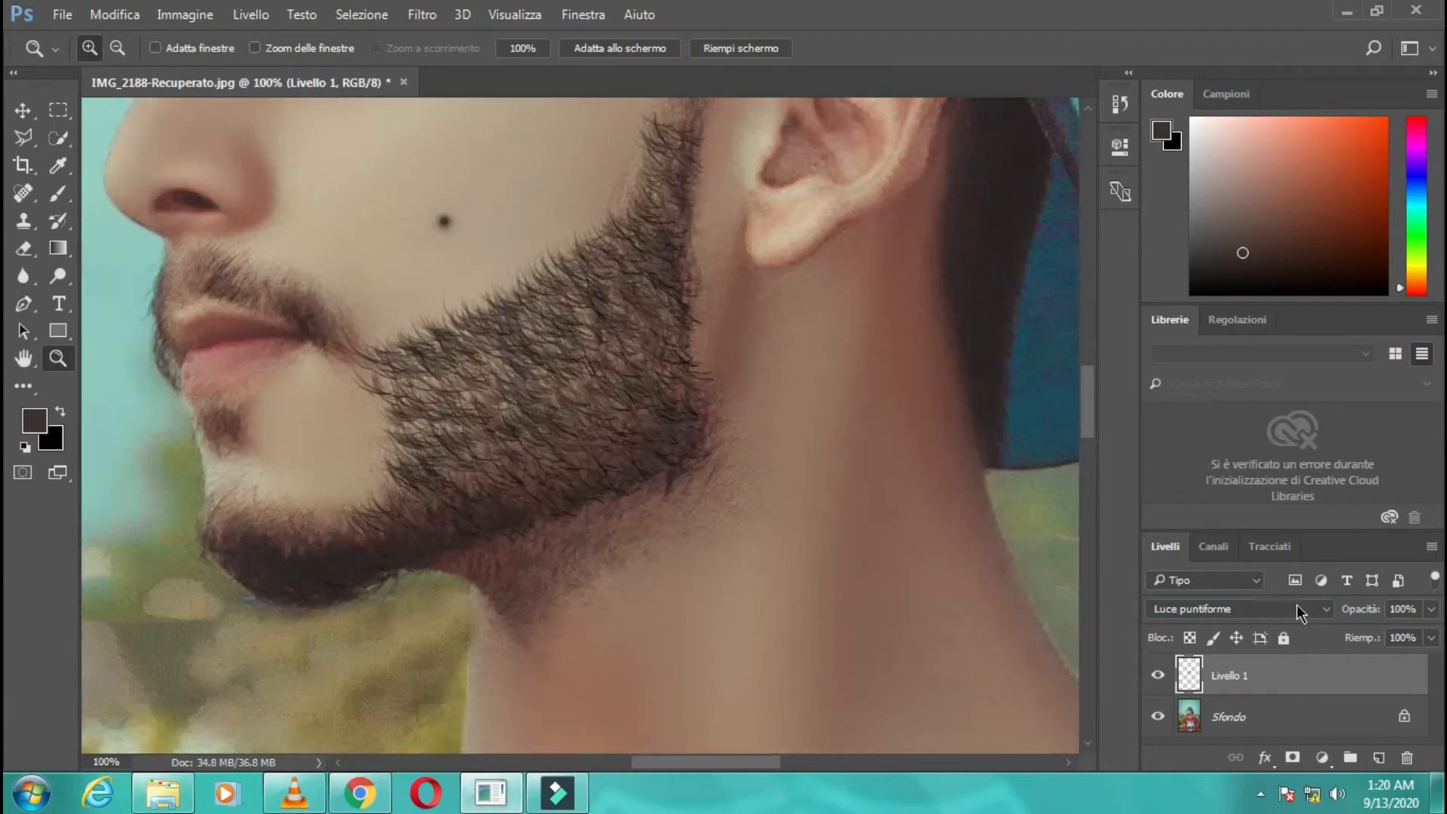
{"action": "mouse_move", "coordinate": [1367, 643]}
{"action": "left_mouse_down"}
{"action": "mouse_move", "coordinate": [1347, 643]}
{"action": "mouse_move", "coordinate": [1366, 620]}
{"action": "left_mouse_up"}
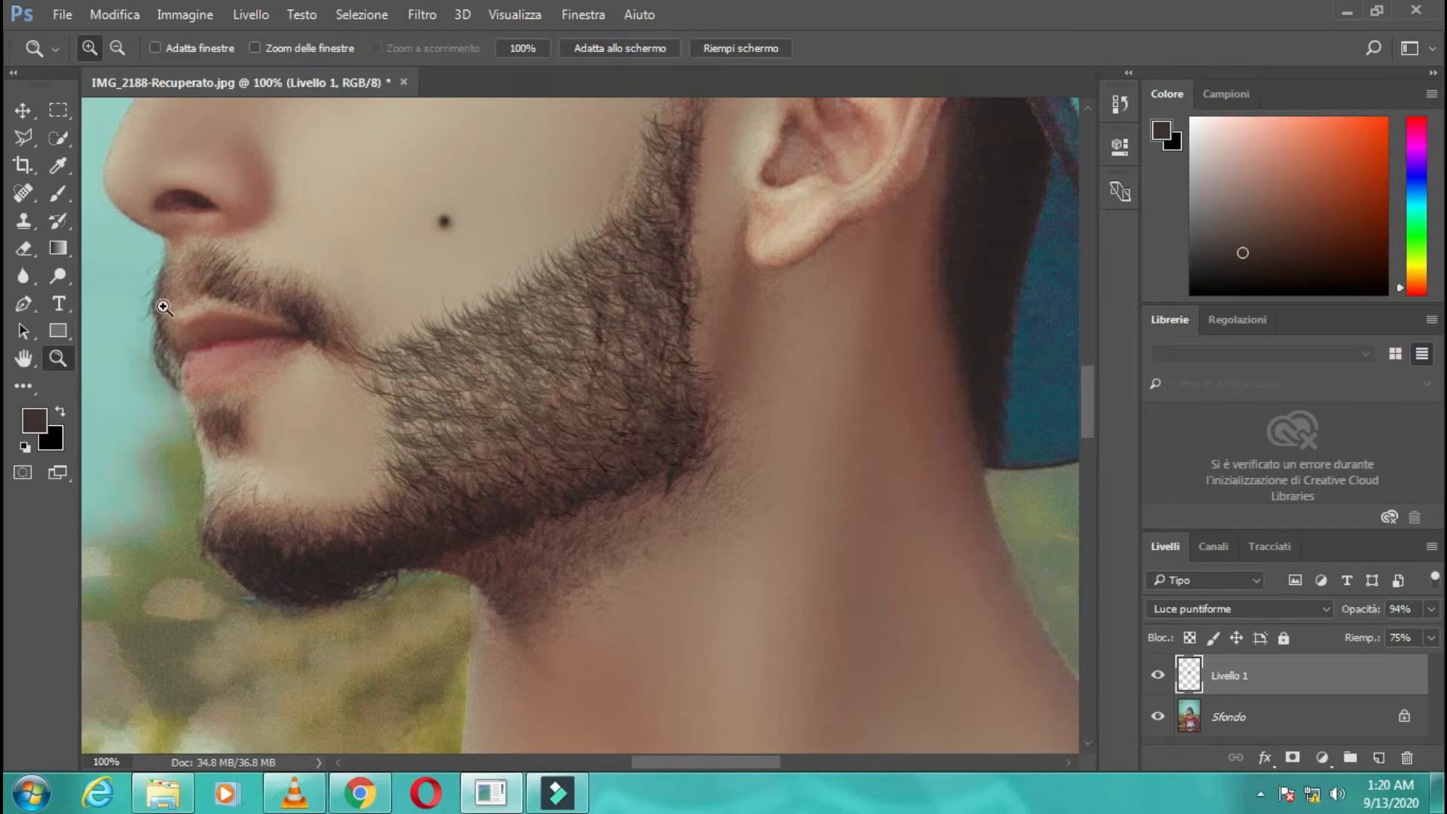
Step: Set up the Eraser with a soft round 70 px tip at 0% hardness and 100% opacity
{"action": "left_click", "coordinate": [23, 248]}
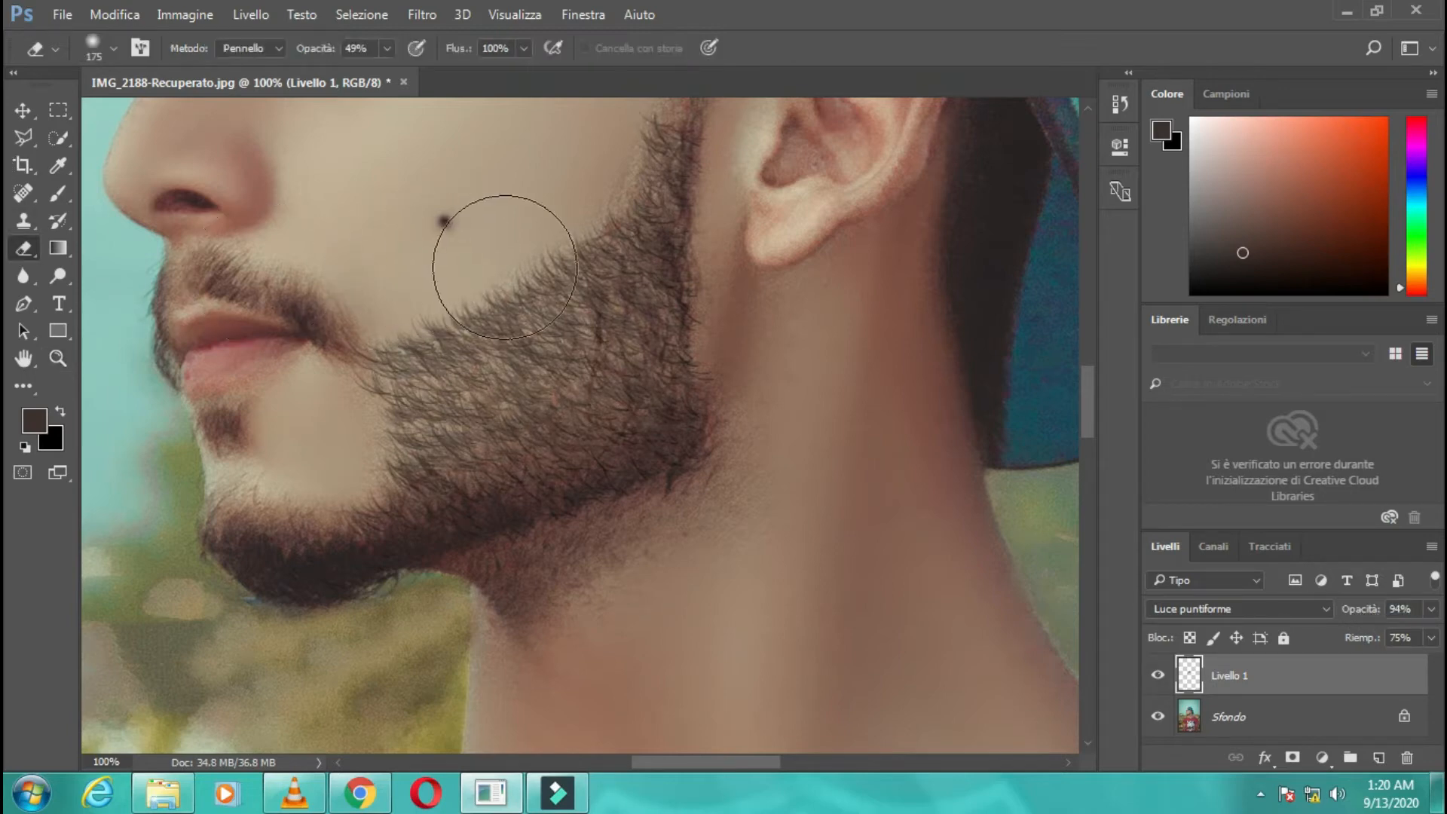
{"action": "key", "text": "bracketleft"}
{"action": "key", "text": "bracketleft"}
{"action": "key", "text": "bracketleft"}
{"action": "key", "text": "bracketleft"}
{"action": "key", "text": "bracketleft"}
{"action": "key", "text": "bracketleft"}
{"action": "right_click", "coordinate": [526, 195]}
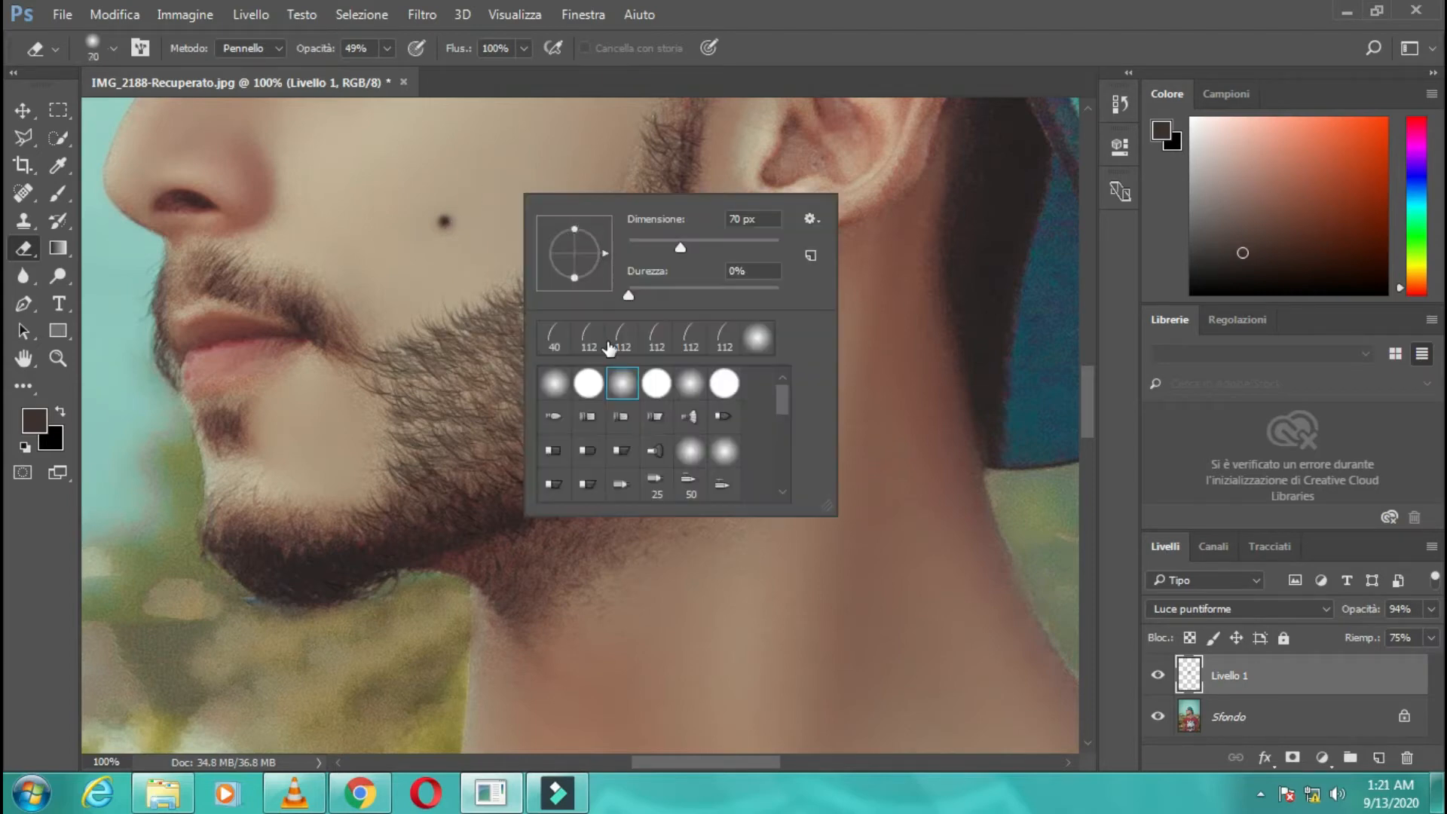
{"action": "left_click", "coordinate": [620, 383]}
{"action": "left_click", "coordinate": [464, 241]}
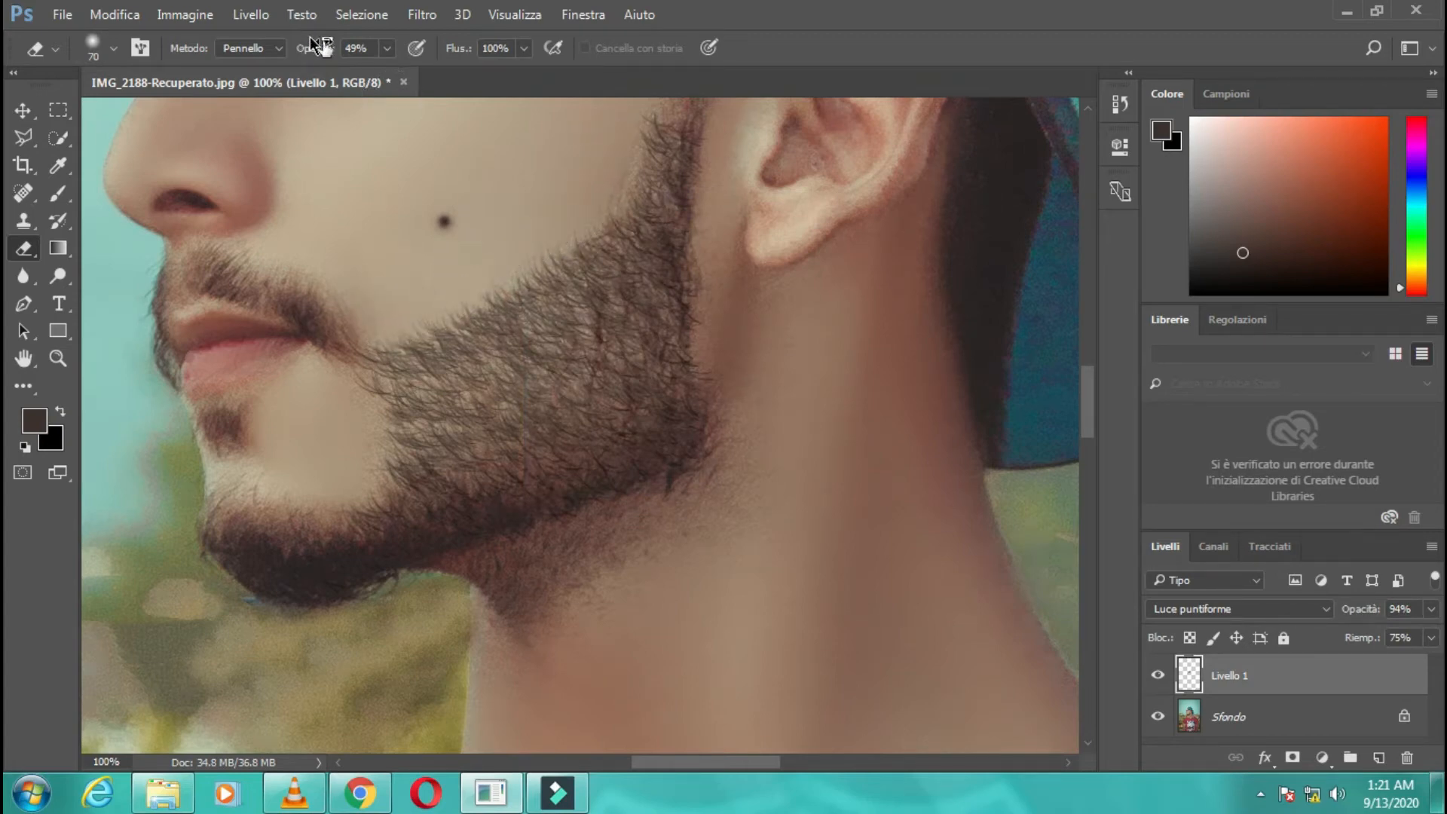
{"action": "key", "text": "0"}
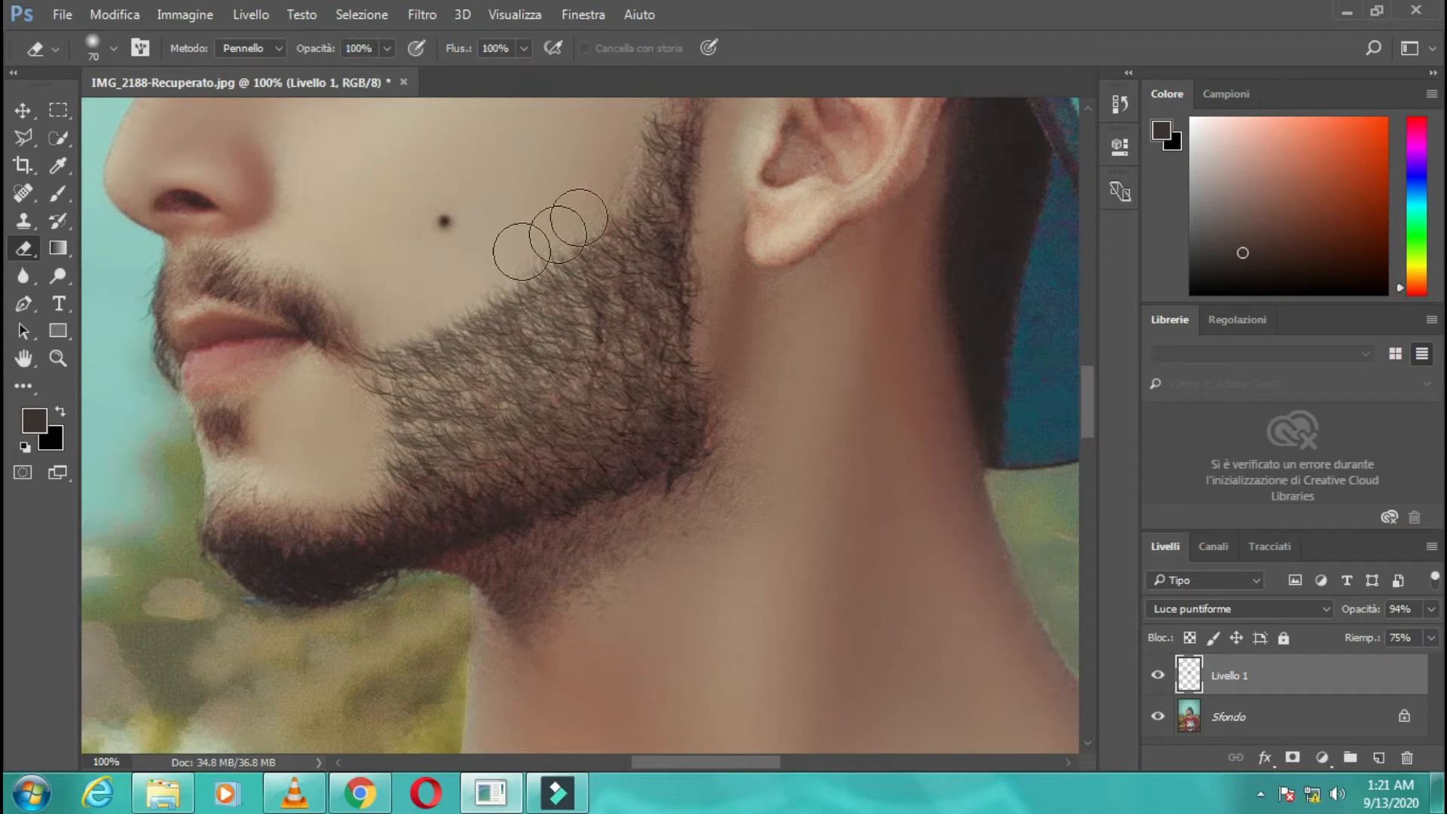
Step: Erase stray hair ends along the sideburn, the beard's rear edge below the ear and its front edge beside the mouth
{"action": "left_click_drag", "start_coordinate": [1082, 398], "coordinate": [1085, 375]}
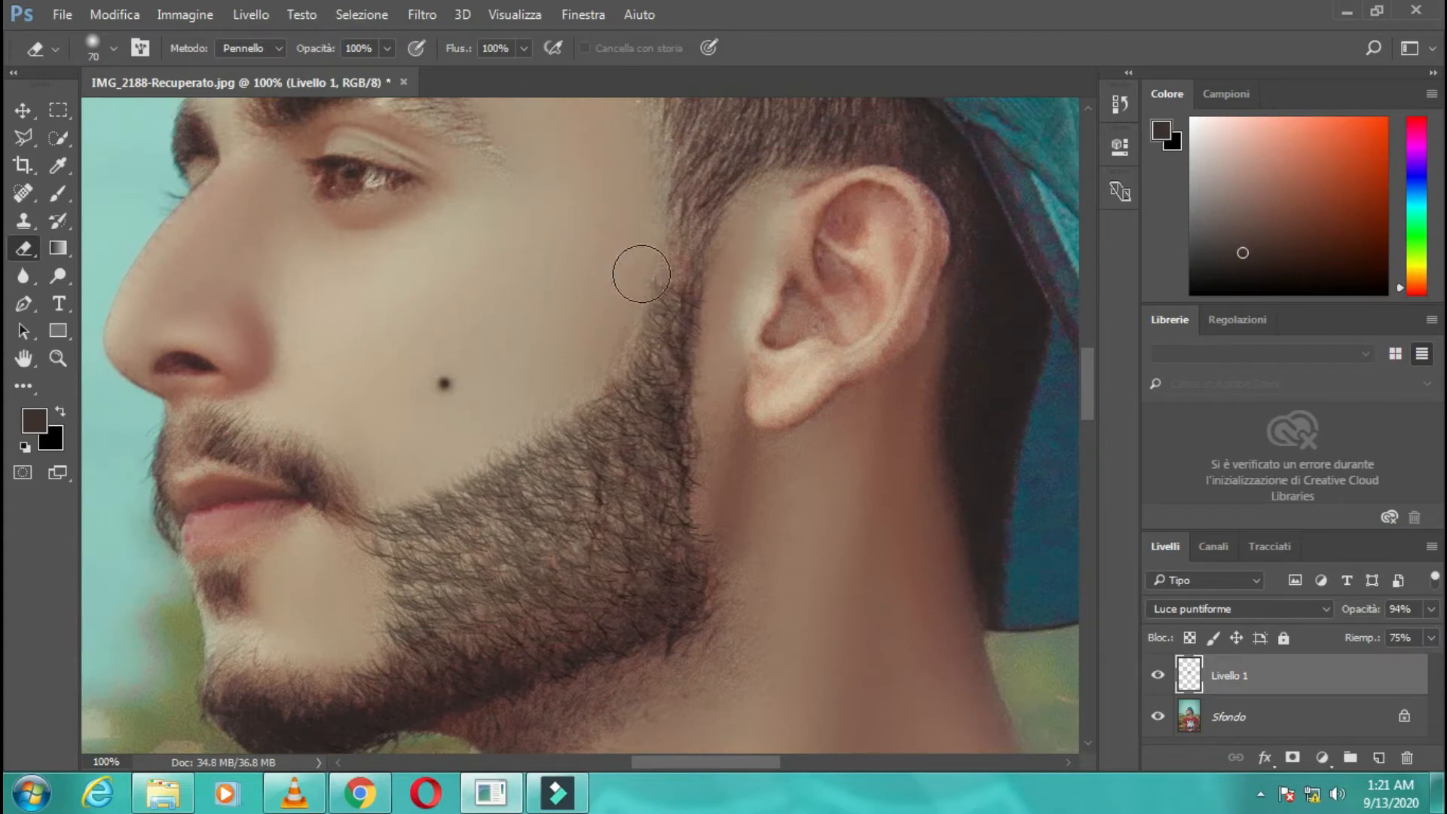
{"action": "left_click_drag", "start_coordinate": [711, 265], "coordinate": [726, 532]}
{"action": "scroll", "coordinate": [1096, 392], "scroll_direction": "down", "scroll_amount": 3}
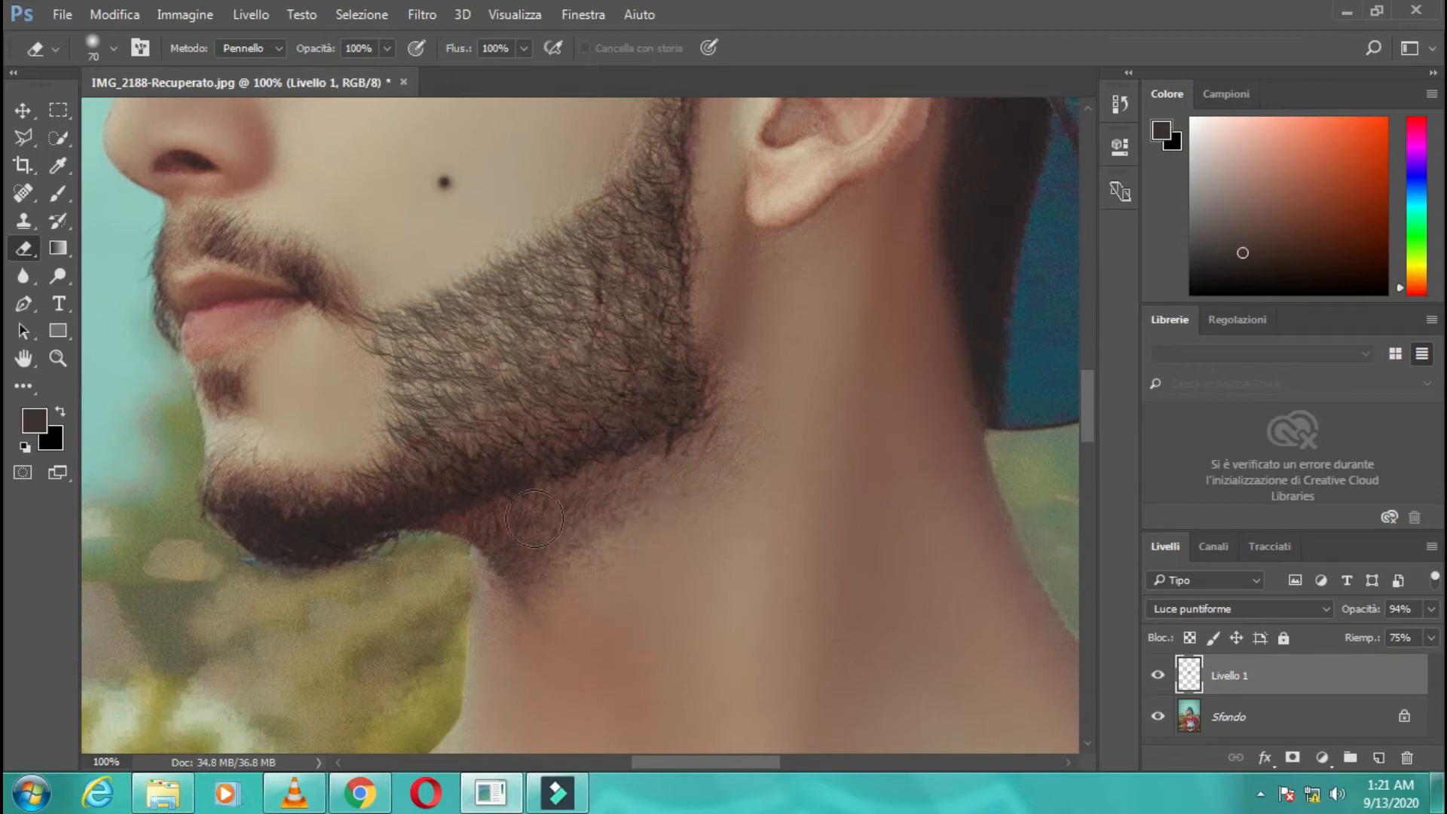
{"action": "mouse_move", "coordinate": [337, 347]}
{"action": "left_mouse_down"}
{"action": "mouse_move", "coordinate": [339, 382]}
{"action": "mouse_move", "coordinate": [356, 346]}
{"action": "mouse_move", "coordinate": [350, 418]}
{"action": "mouse_move", "coordinate": [359, 399]}
{"action": "mouse_move", "coordinate": [372, 444]}
{"action": "left_mouse_up"}
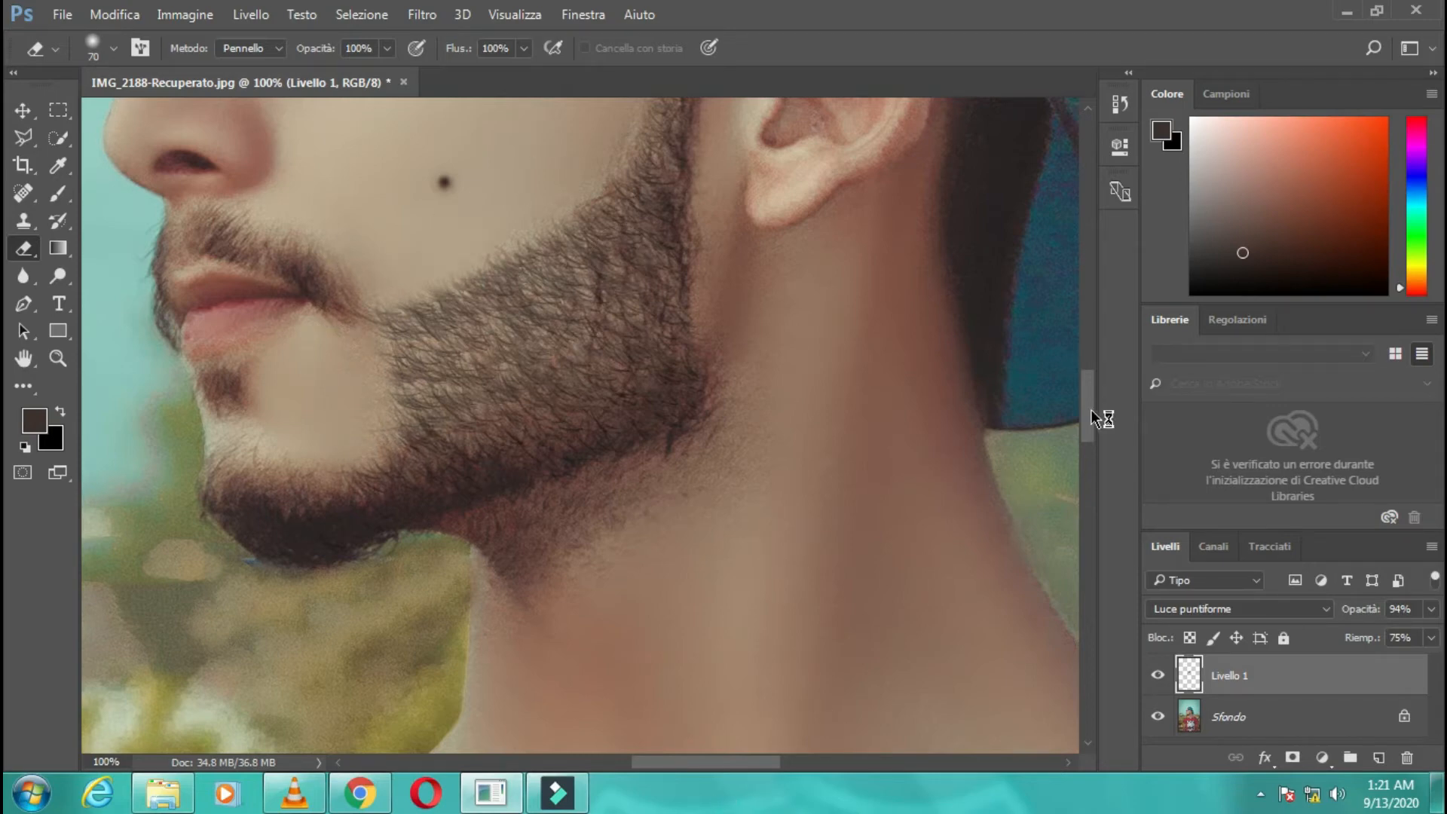
{"action": "left_click_drag", "start_coordinate": [1091, 409], "coordinate": [1101, 388]}
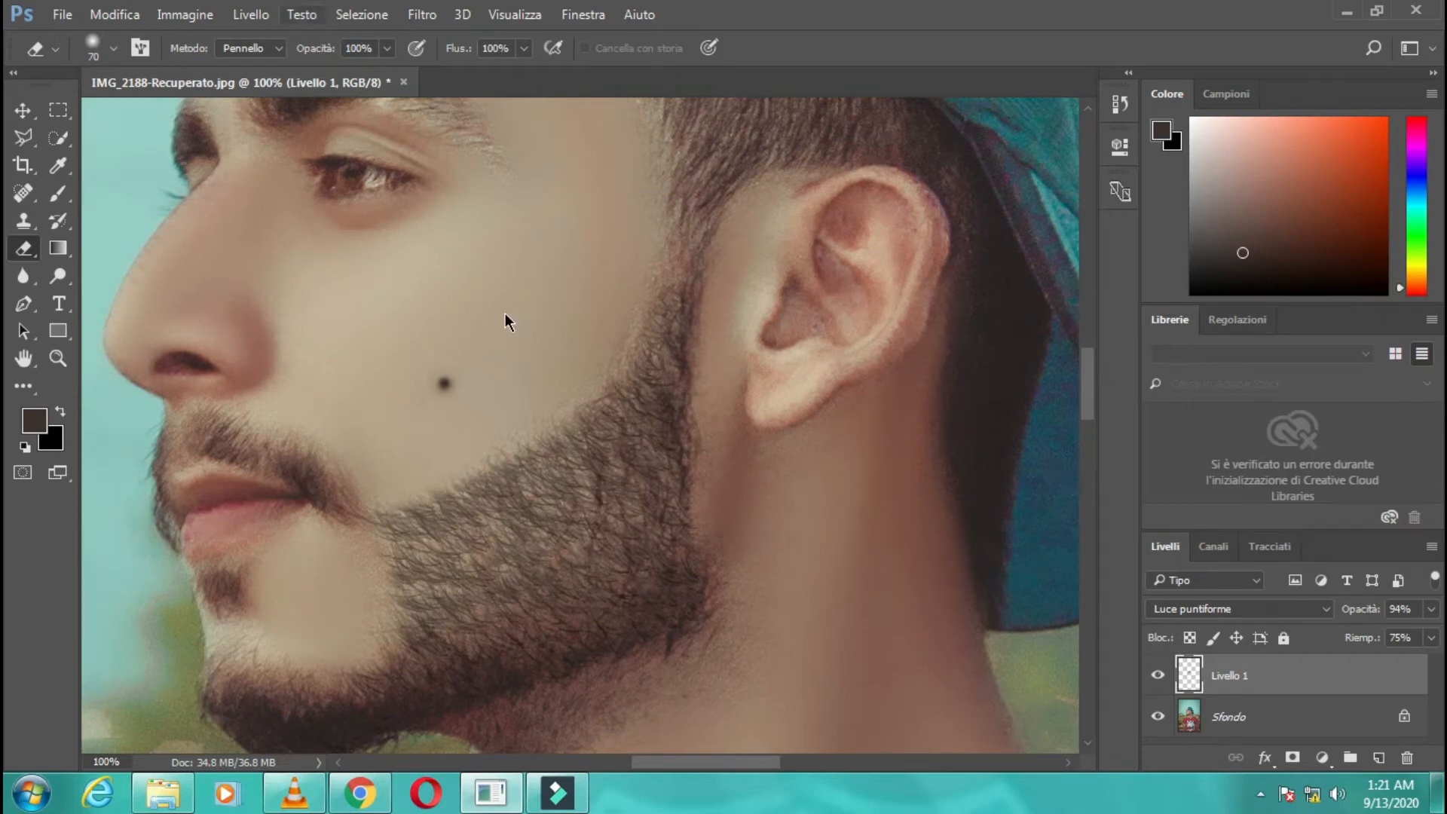
{"action": "key", "text": "ctrl+l"}
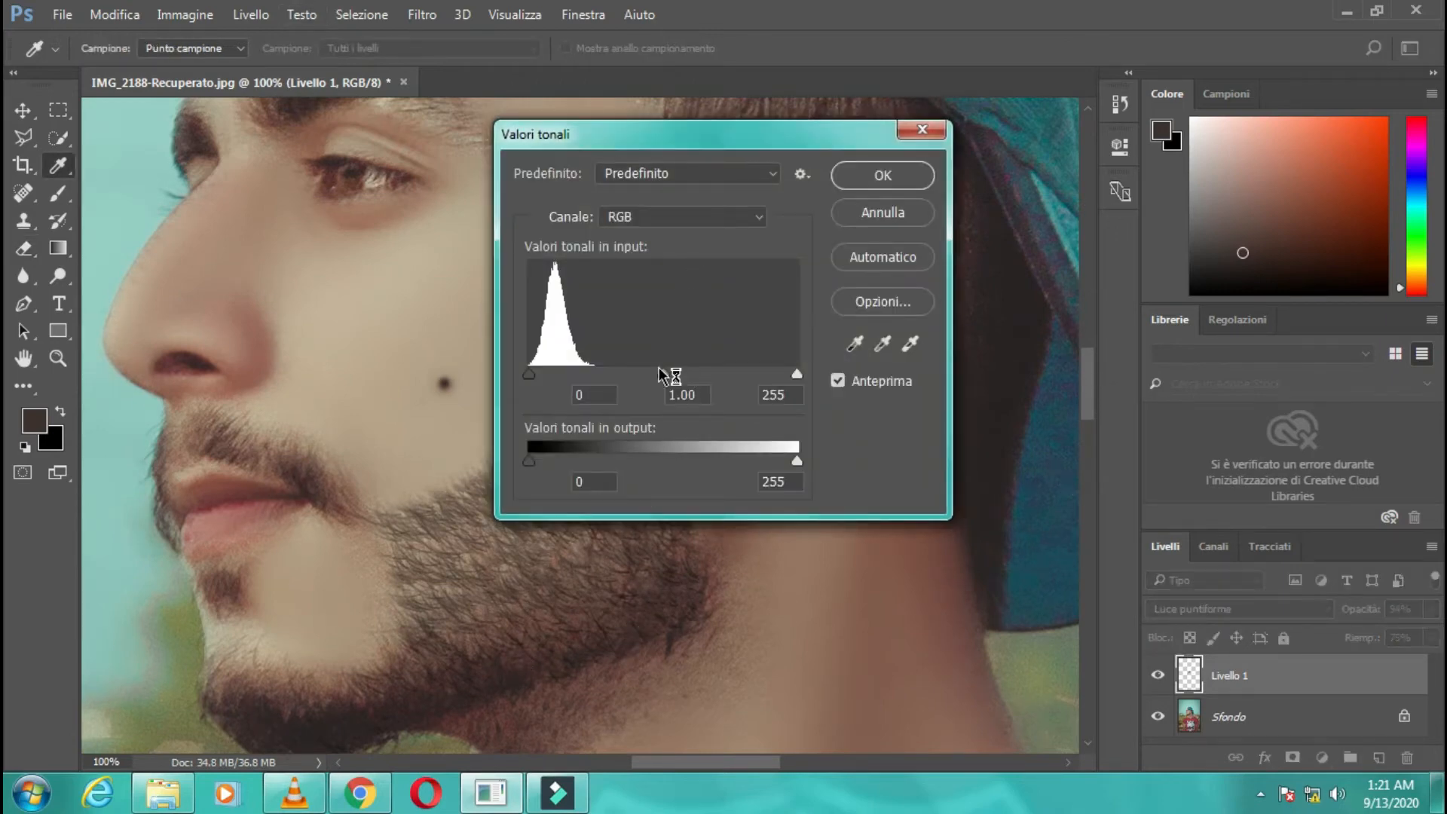
{"action": "left_click_drag", "start_coordinate": [768, 144], "coordinate": [1077, 168]}
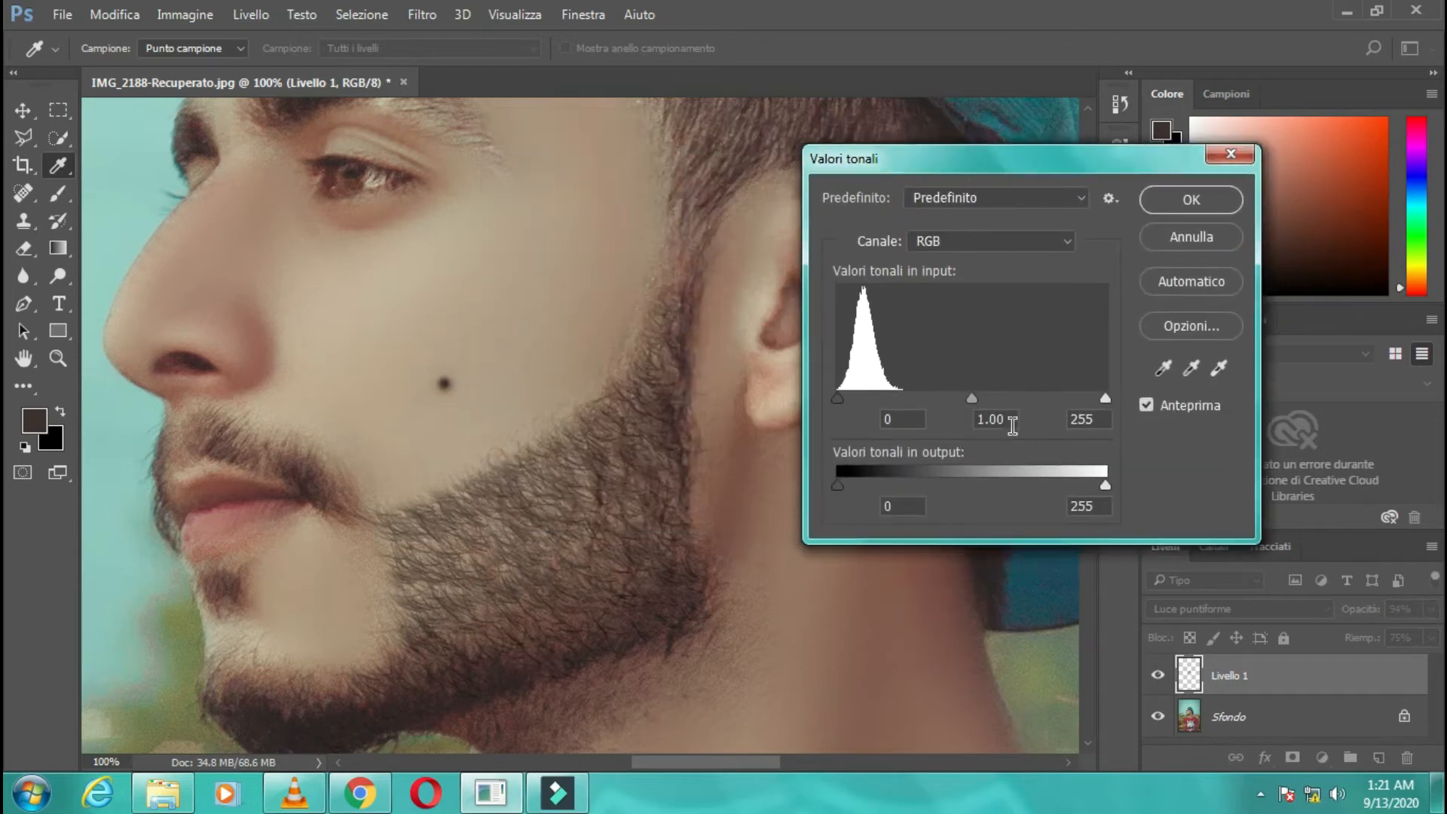
{"action": "mouse_move", "coordinate": [968, 400]}
{"action": "left_mouse_down"}
{"action": "mouse_move", "coordinate": [953, 406]}
{"action": "mouse_move", "coordinate": [1030, 405]}
{"action": "mouse_move", "coordinate": [972, 404]}
{"action": "left_mouse_up"}
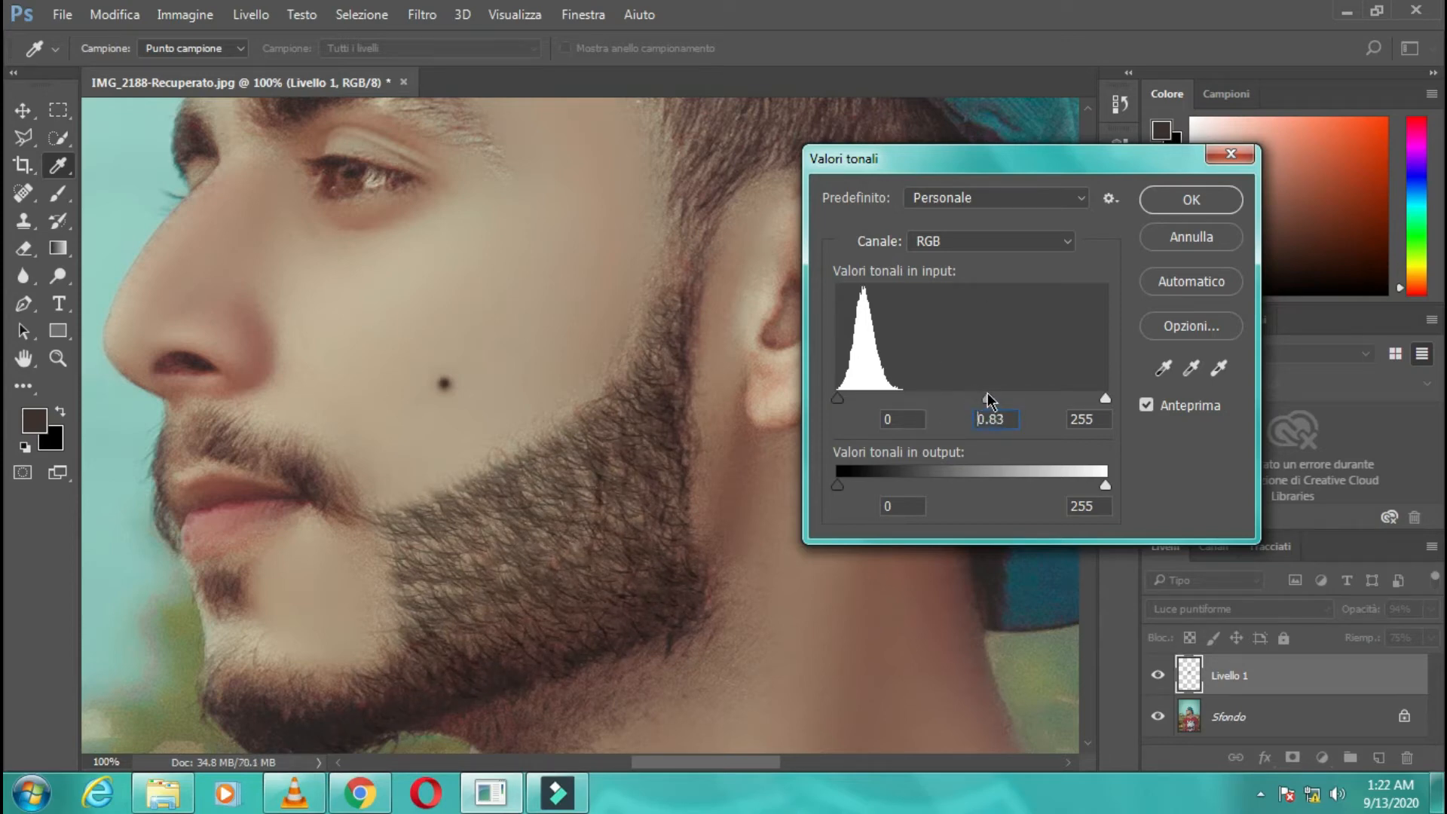
{"action": "left_click_drag", "start_coordinate": [987, 392], "coordinate": [982, 397]}
{"action": "key", "text": "Up"}
{"action": "key", "text": "Up"}
{"action": "key", "text": "Up"}
{"action": "key", "text": "Up"}
{"action": "key", "text": "Up"}
{"action": "key", "text": "Up"}
{"action": "key", "text": "Up"}
{"action": "key", "text": "Up"}
{"action": "key", "text": "Up"}
{"action": "key", "text": "Up"}
{"action": "left_click", "coordinate": [1241, 157]}
Step: Reduce Livello 1's fill to 69% and its opacity to 76% to blend the painted beard with the photo
{"action": "key", "text": "z"}
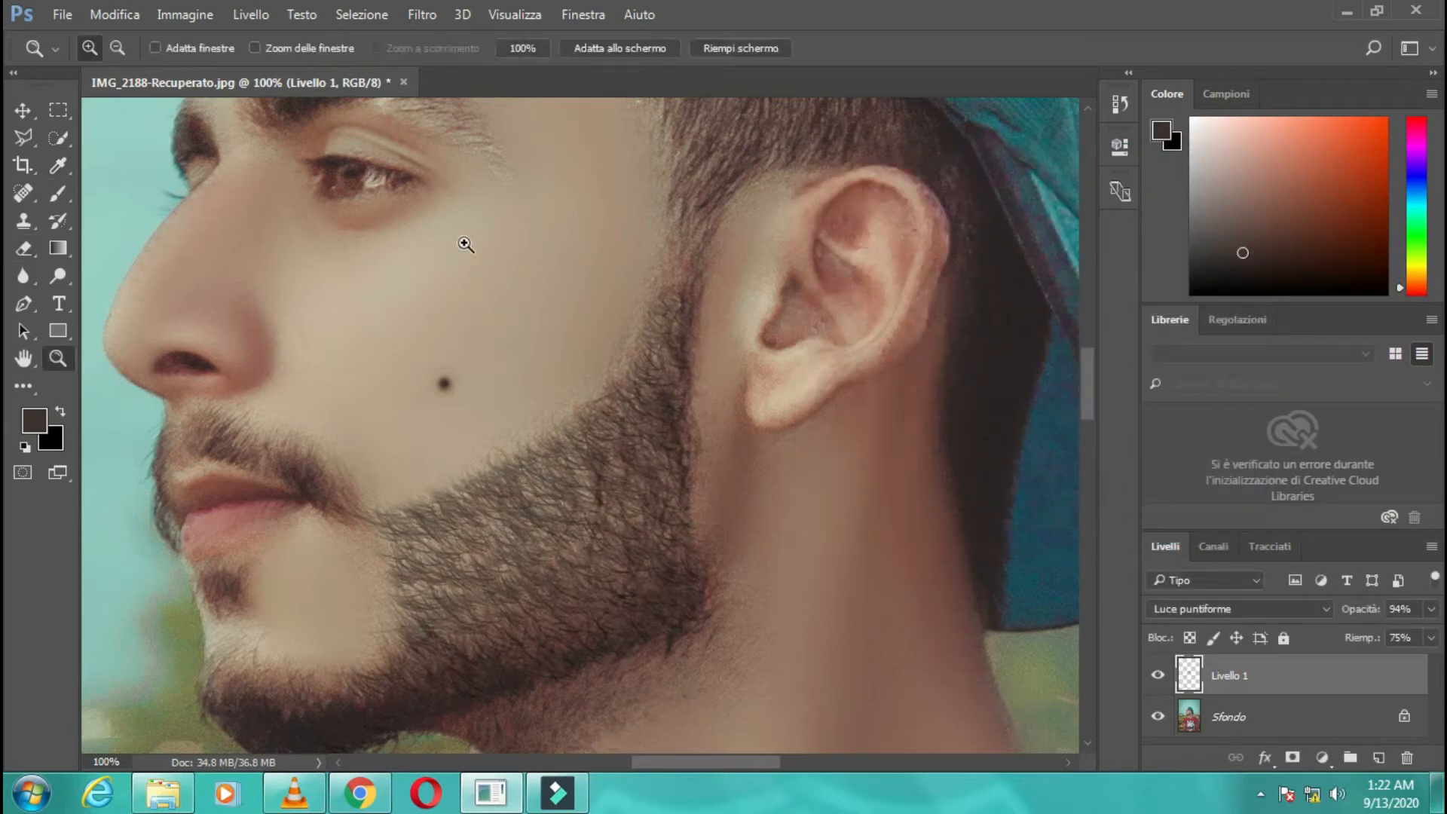
{"action": "left_click", "coordinate": [630, 47]}
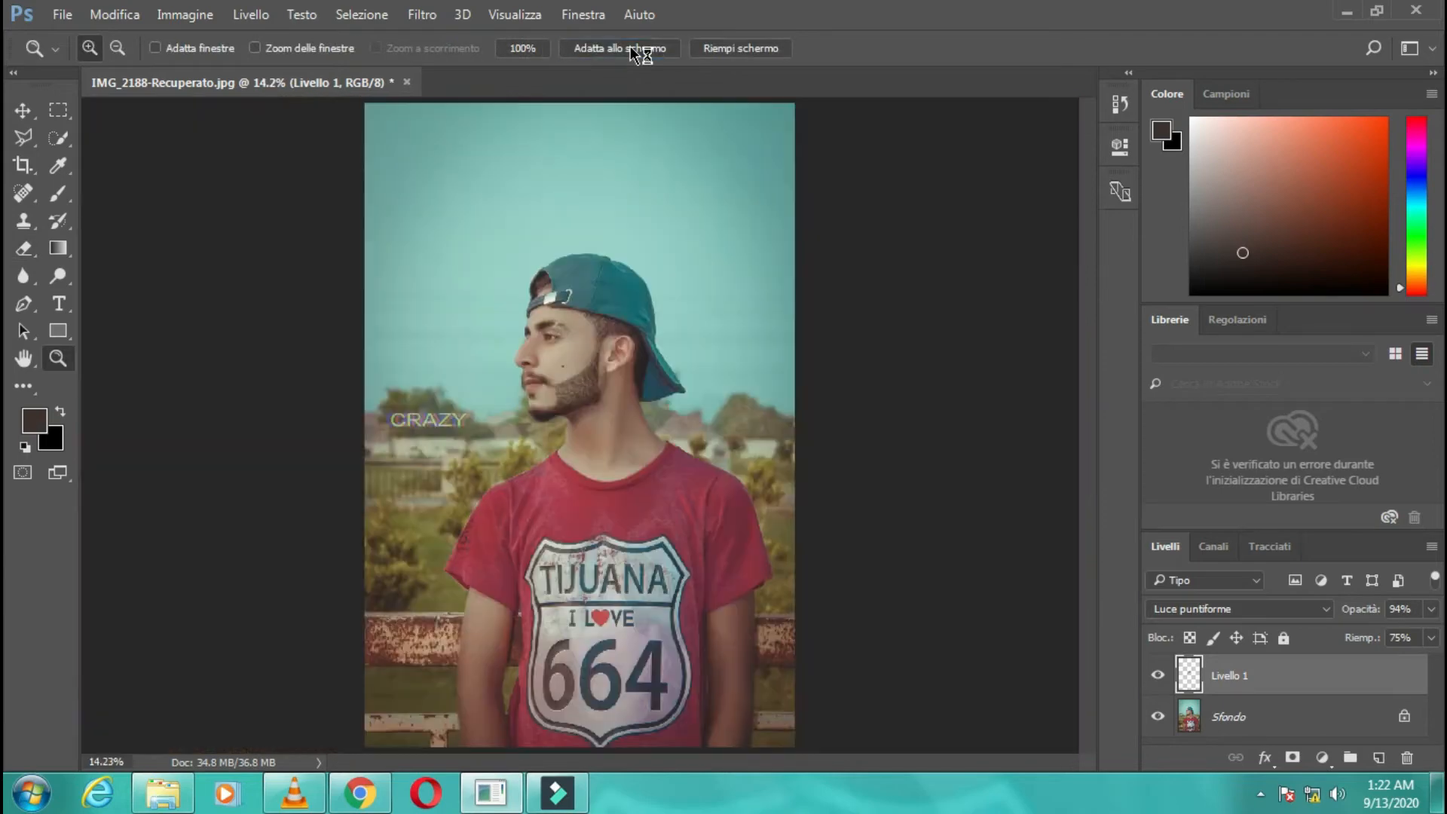
{"action": "left_click", "coordinate": [522, 49]}
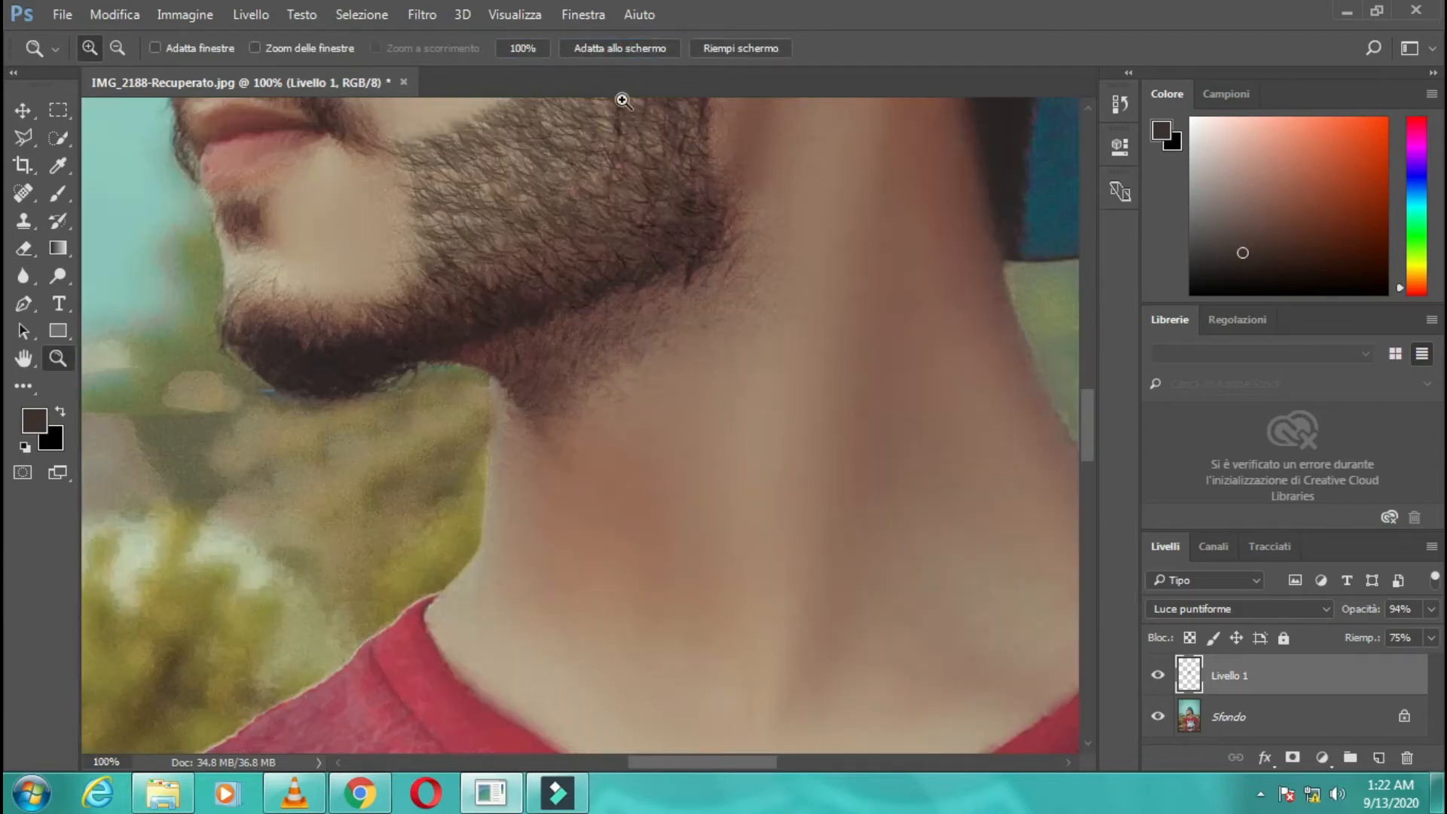
{"action": "left_click", "coordinate": [641, 49]}
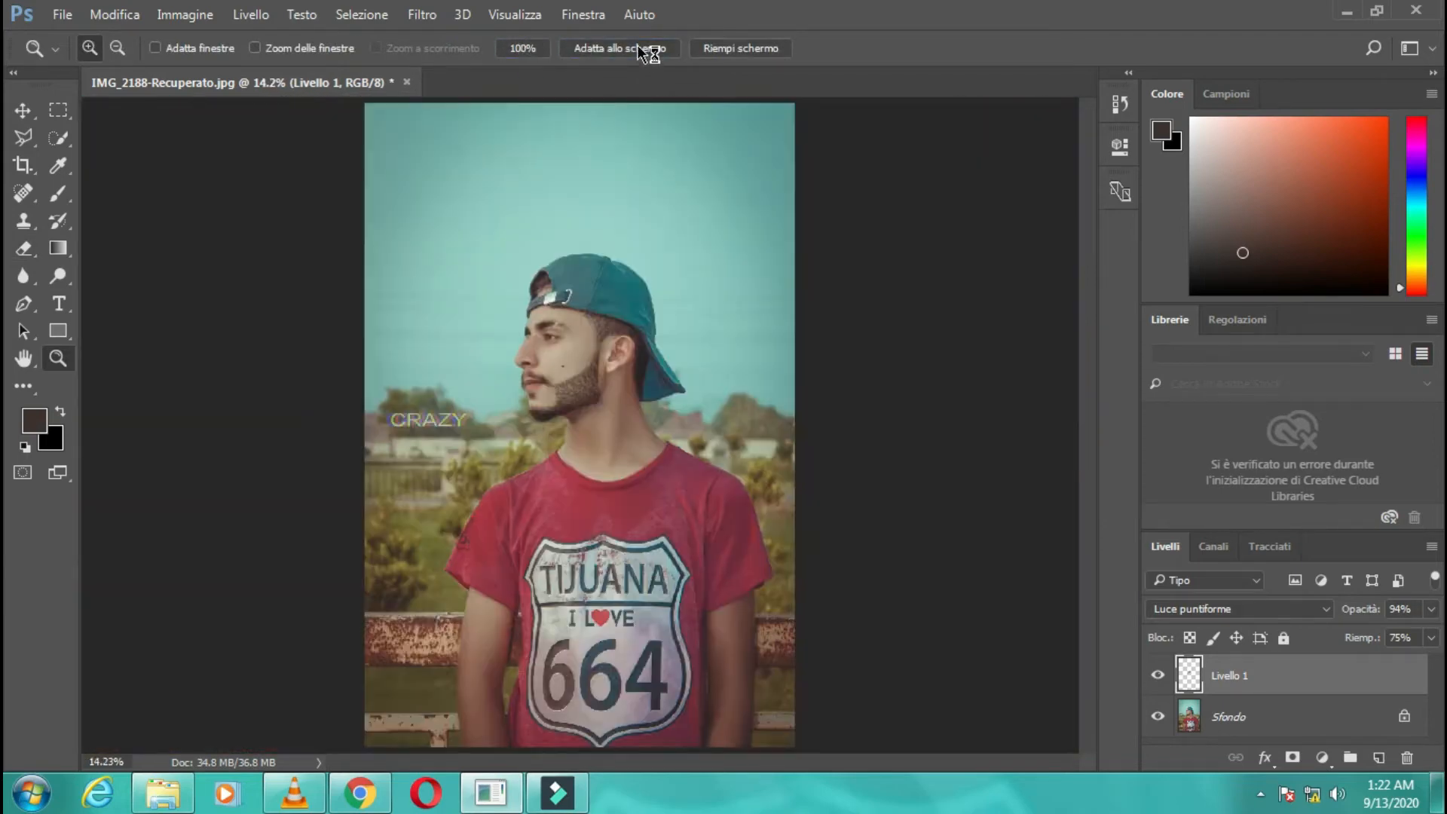
{"action": "left_click", "coordinate": [570, 358]}
{"action": "left_click", "coordinate": [576, 377]}
{"action": "left_click", "coordinate": [573, 383]}
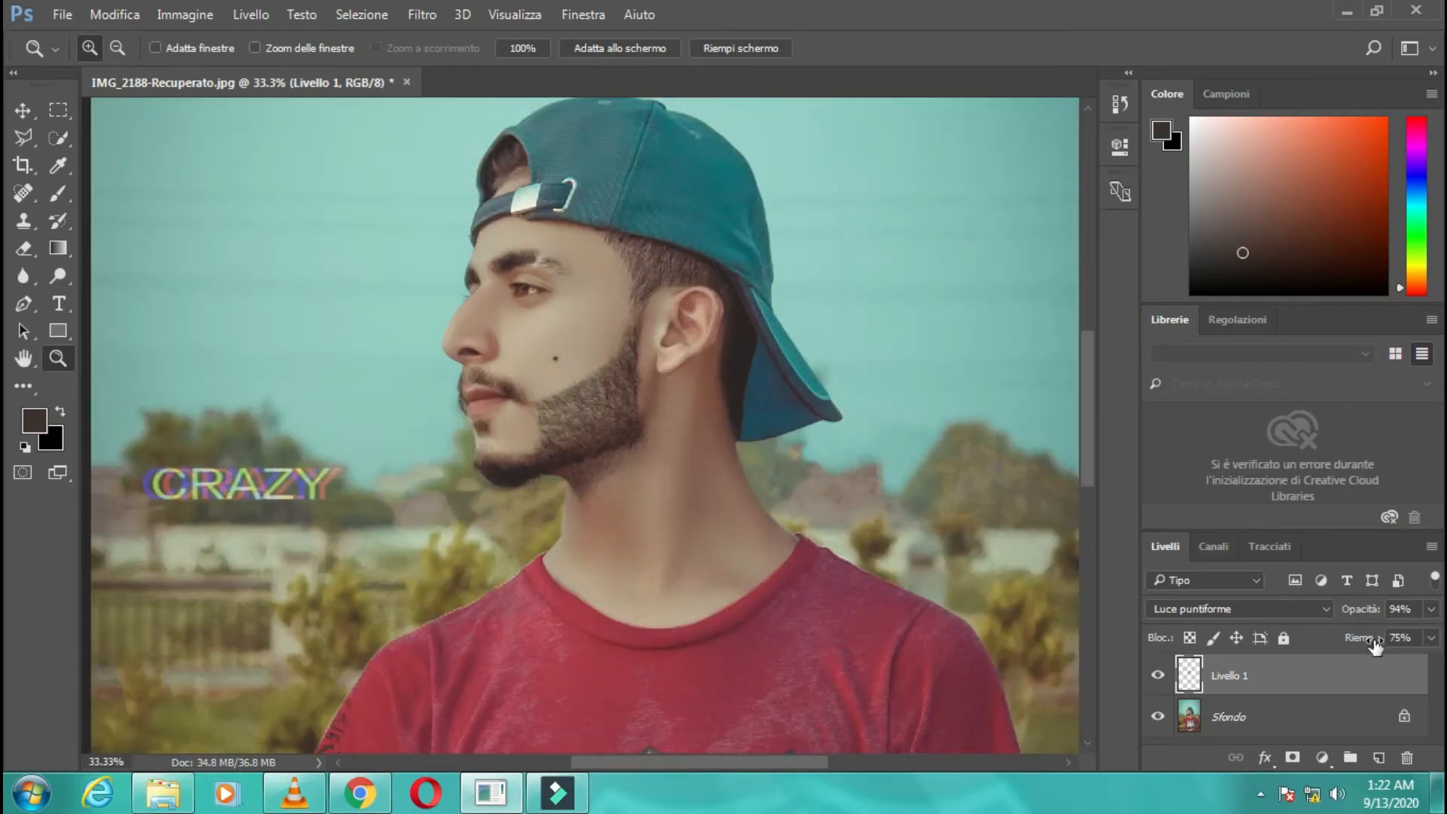
{"action": "left_click_drag", "start_coordinate": [1376, 646], "coordinate": [1348, 617]}
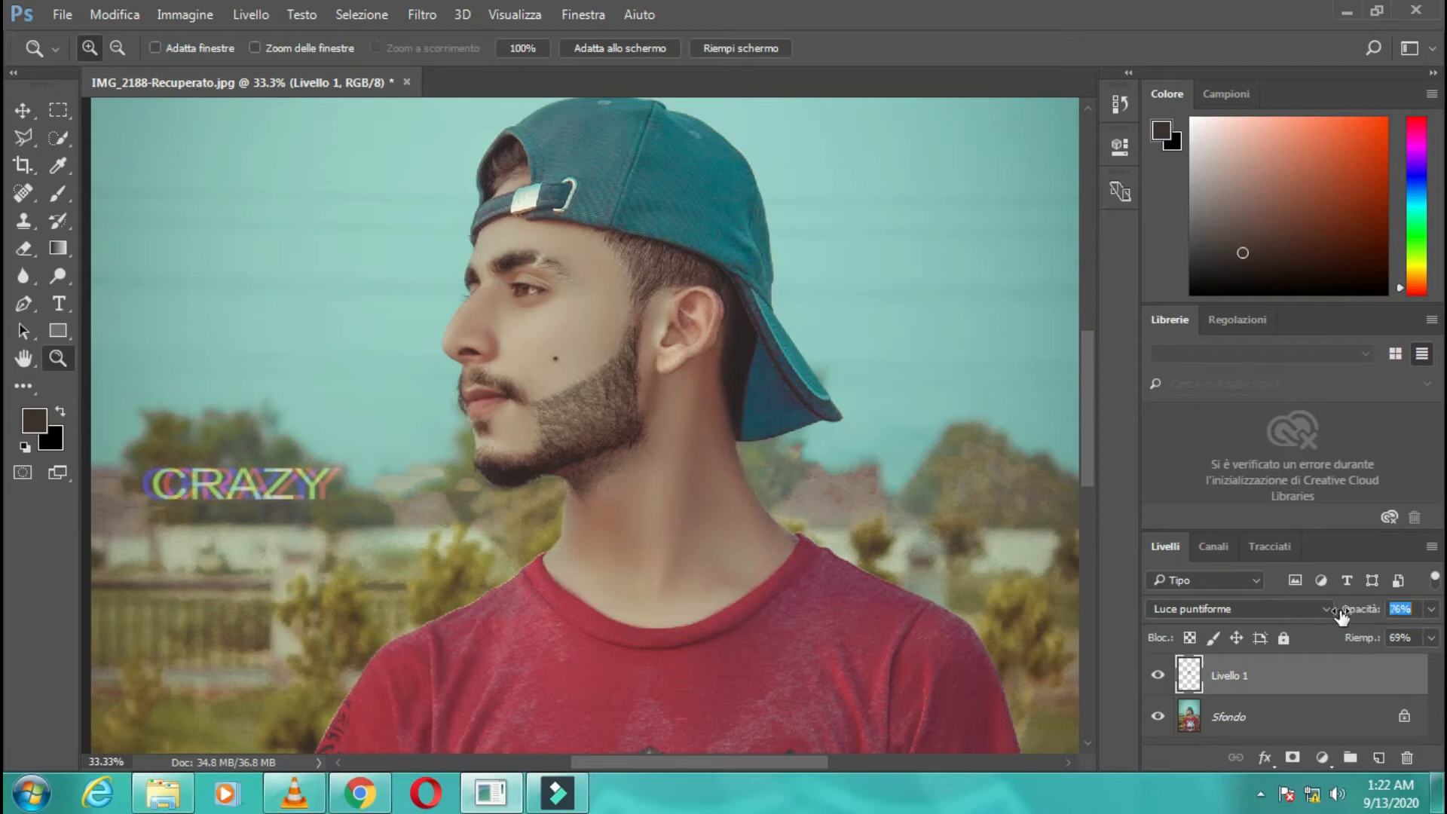
{"action": "left_click_drag", "start_coordinate": [1342, 615], "coordinate": [1342, 616]}
{"action": "left_click", "coordinate": [1368, 613]}
Step: Darken the sideburn hair in front of the ear on the Sfondo layer with the Burn tool
{"action": "left_click", "coordinate": [700, 347]}
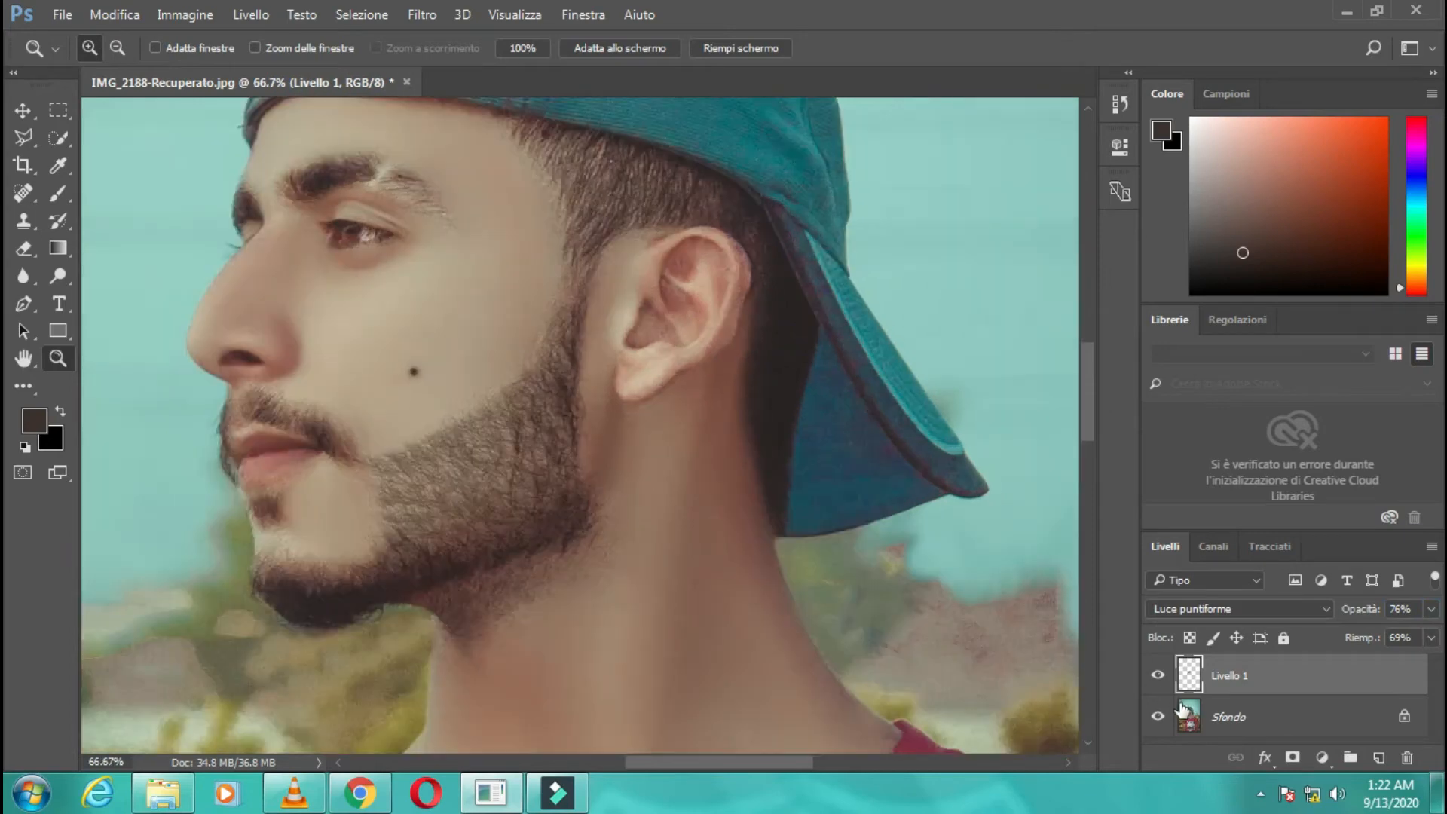
{"action": "left_click", "coordinate": [1184, 710]}
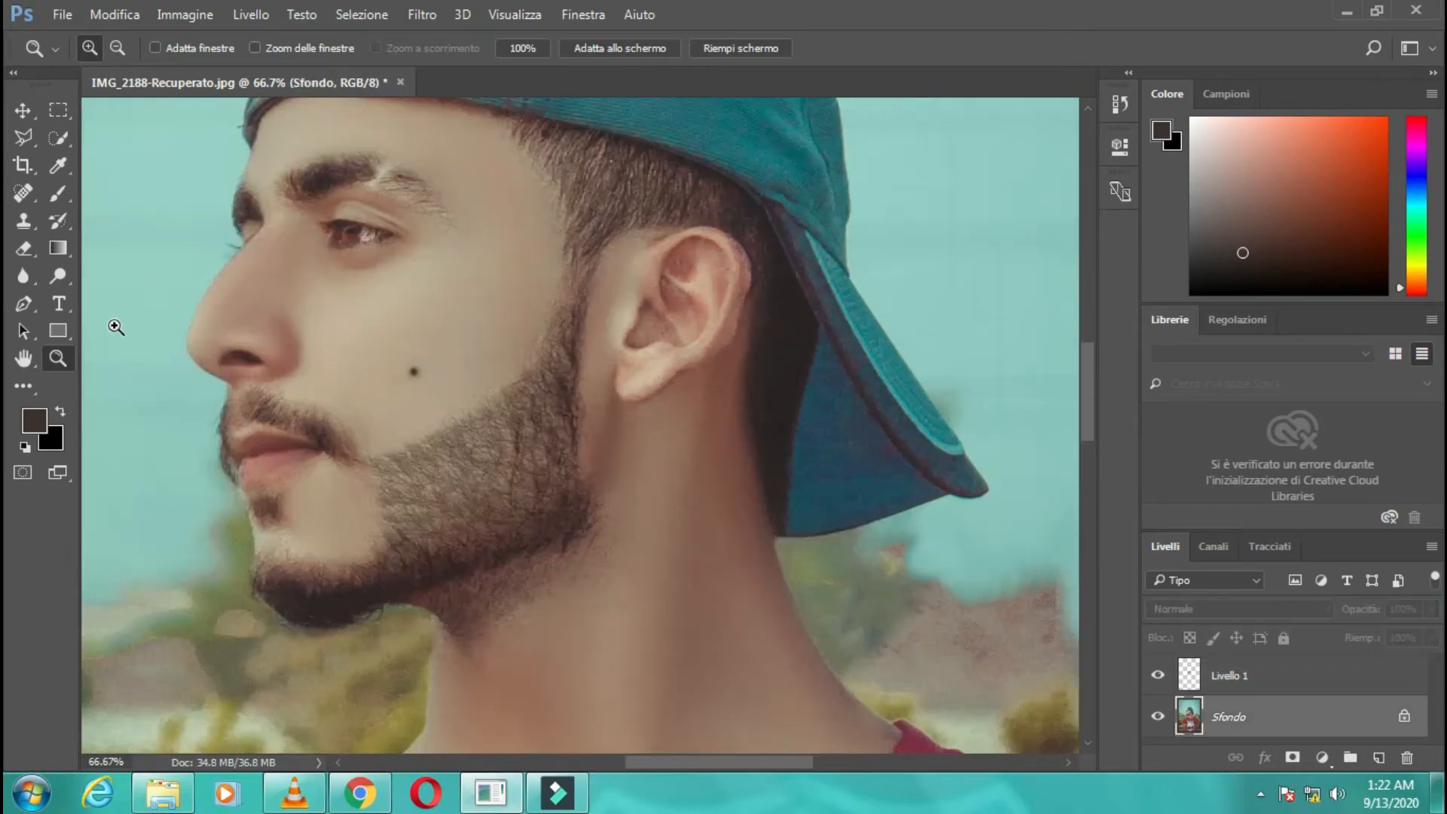
{"action": "right_click", "coordinate": [56, 265]}
{"action": "left_click", "coordinate": [110, 294]}
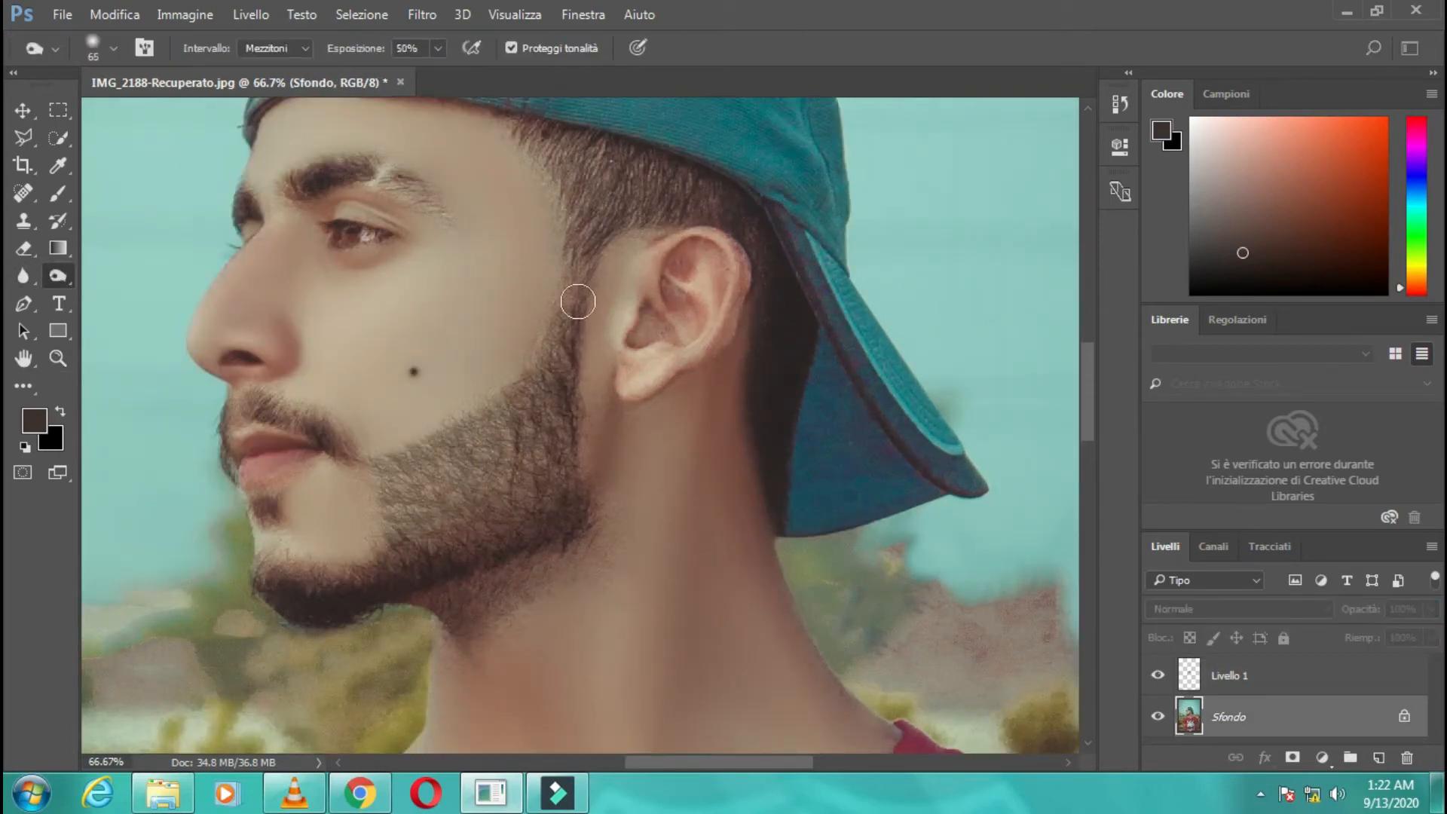
{"action": "left_click_drag", "start_coordinate": [571, 315], "coordinate": [571, 273]}
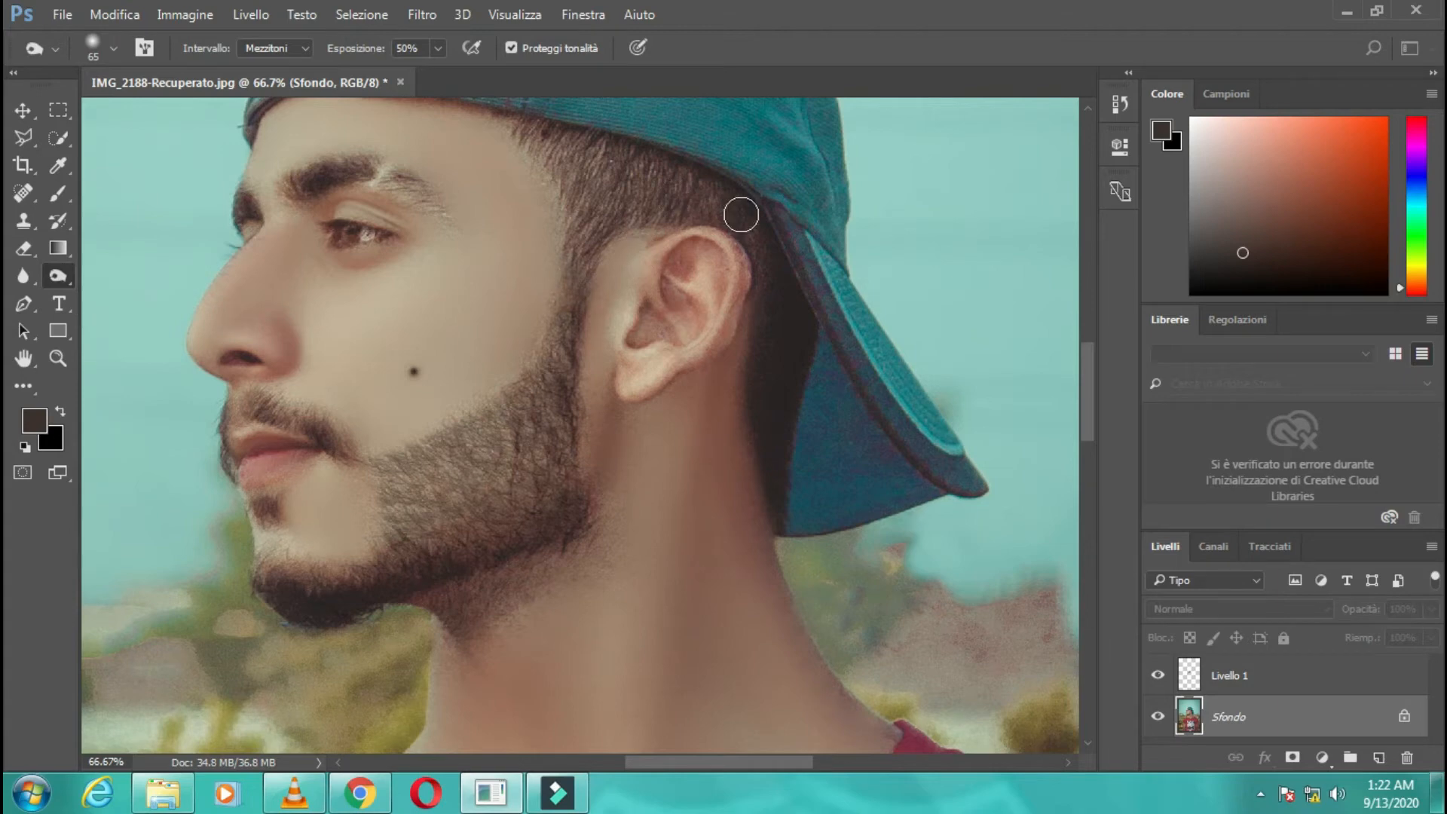
{"action": "key", "text": "z"}
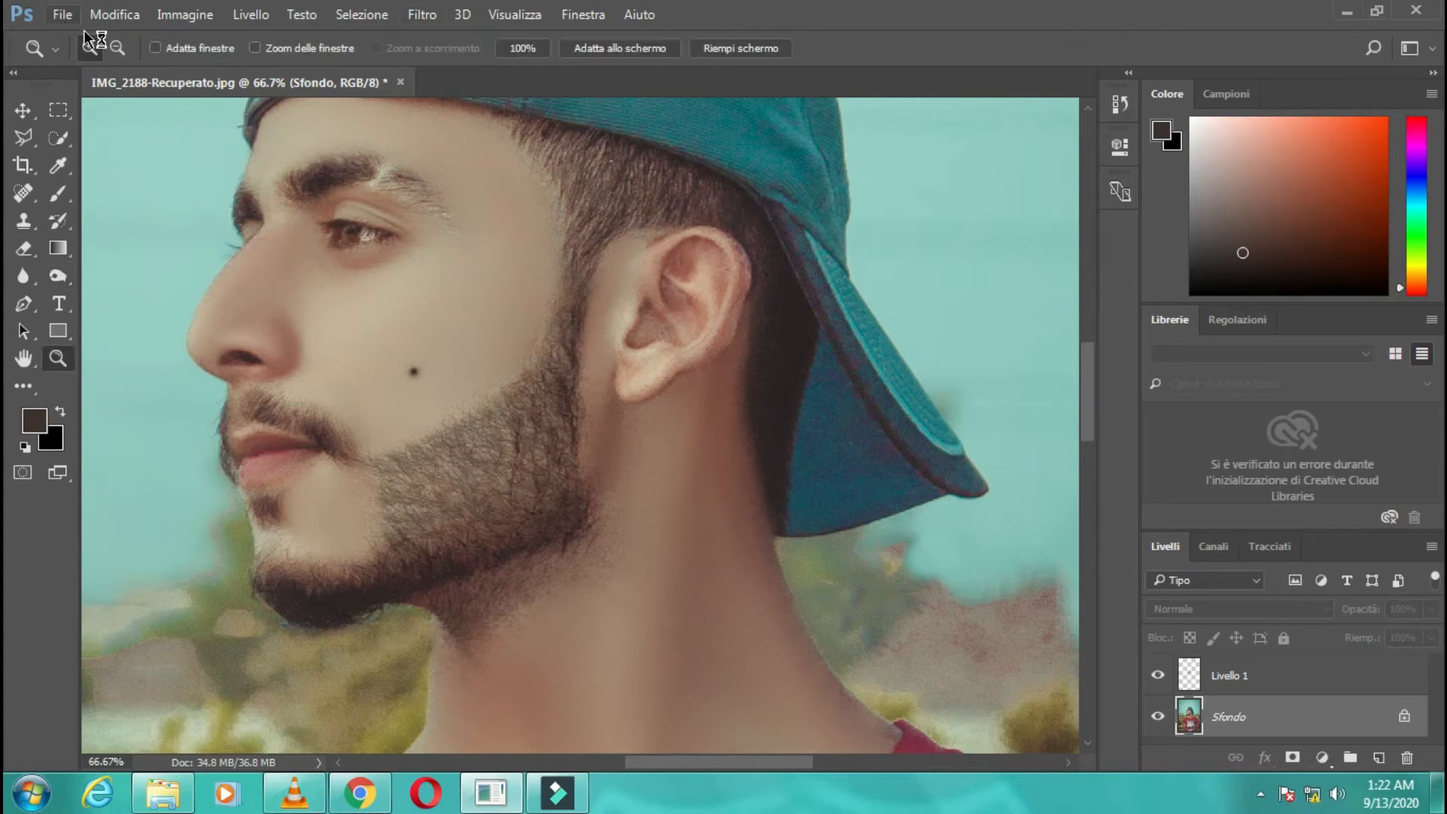
{"action": "left_click", "coordinate": [443, 299], "text": "alt"}
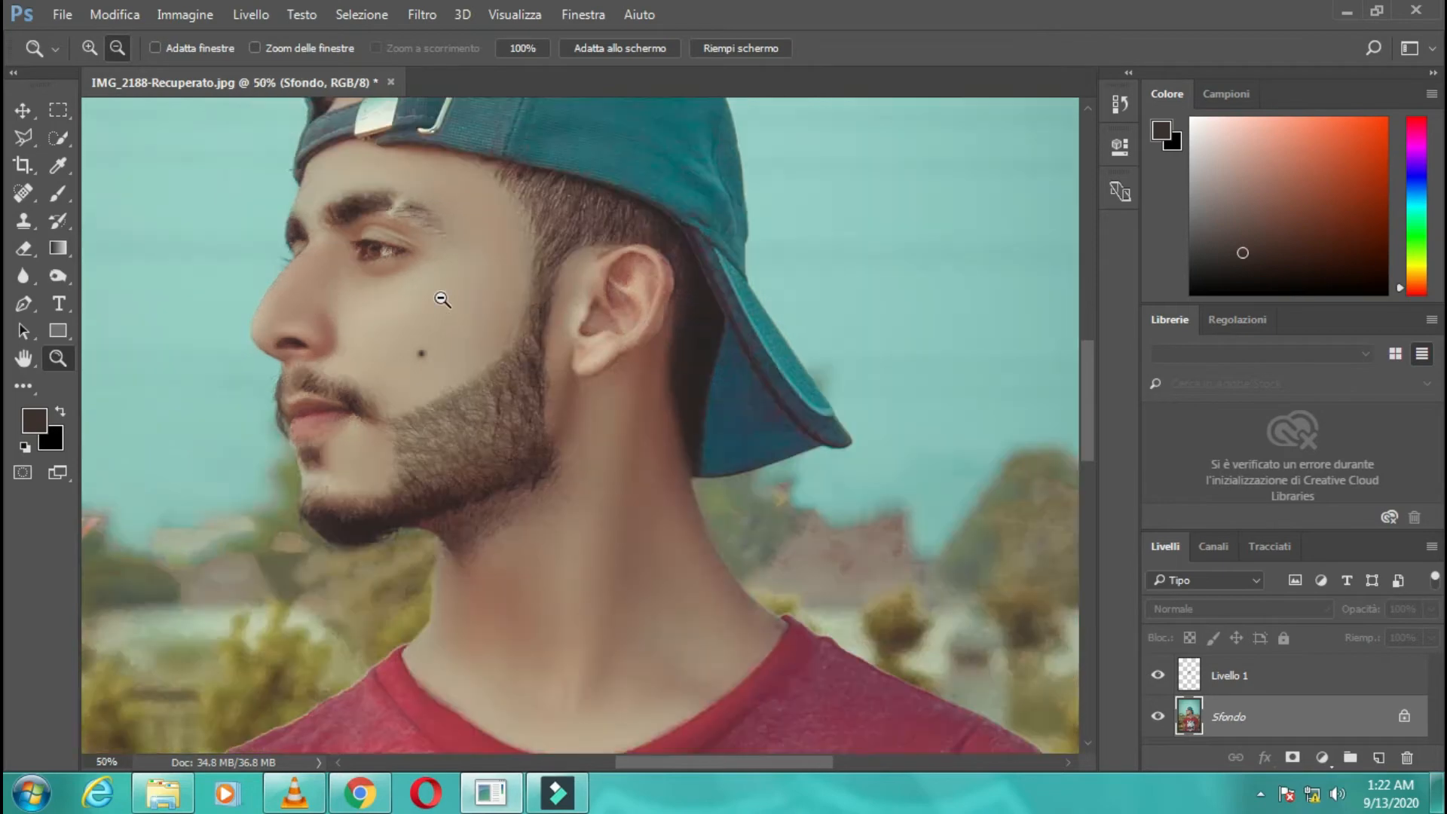
{"action": "left_click", "coordinate": [443, 299], "text": "alt"}
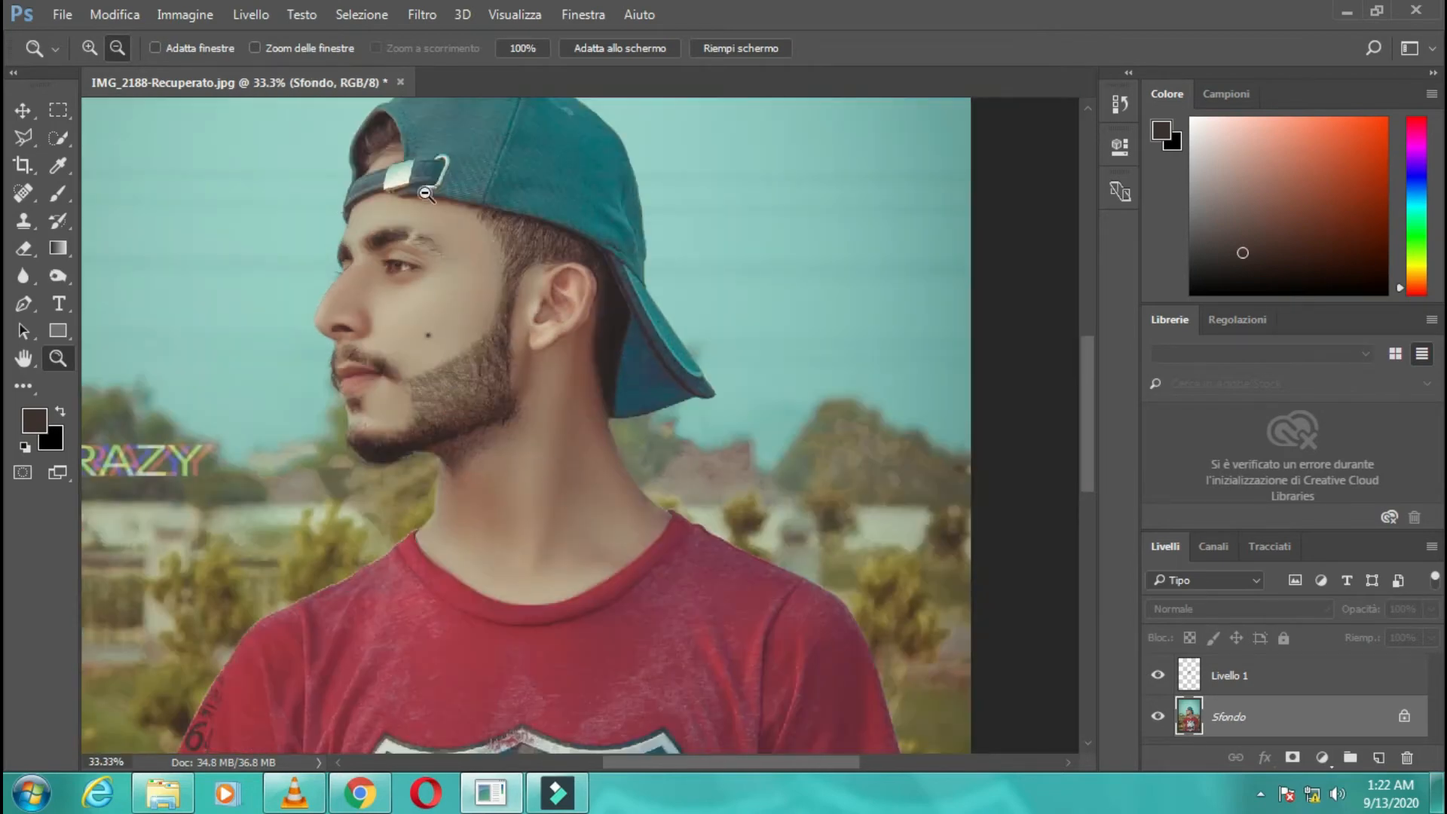
Step: Merge Livello 1 with its painted beard down into Sfondo and duplicate the merged layer
{"action": "left_click", "coordinate": [493, 340], "text": "alt"}
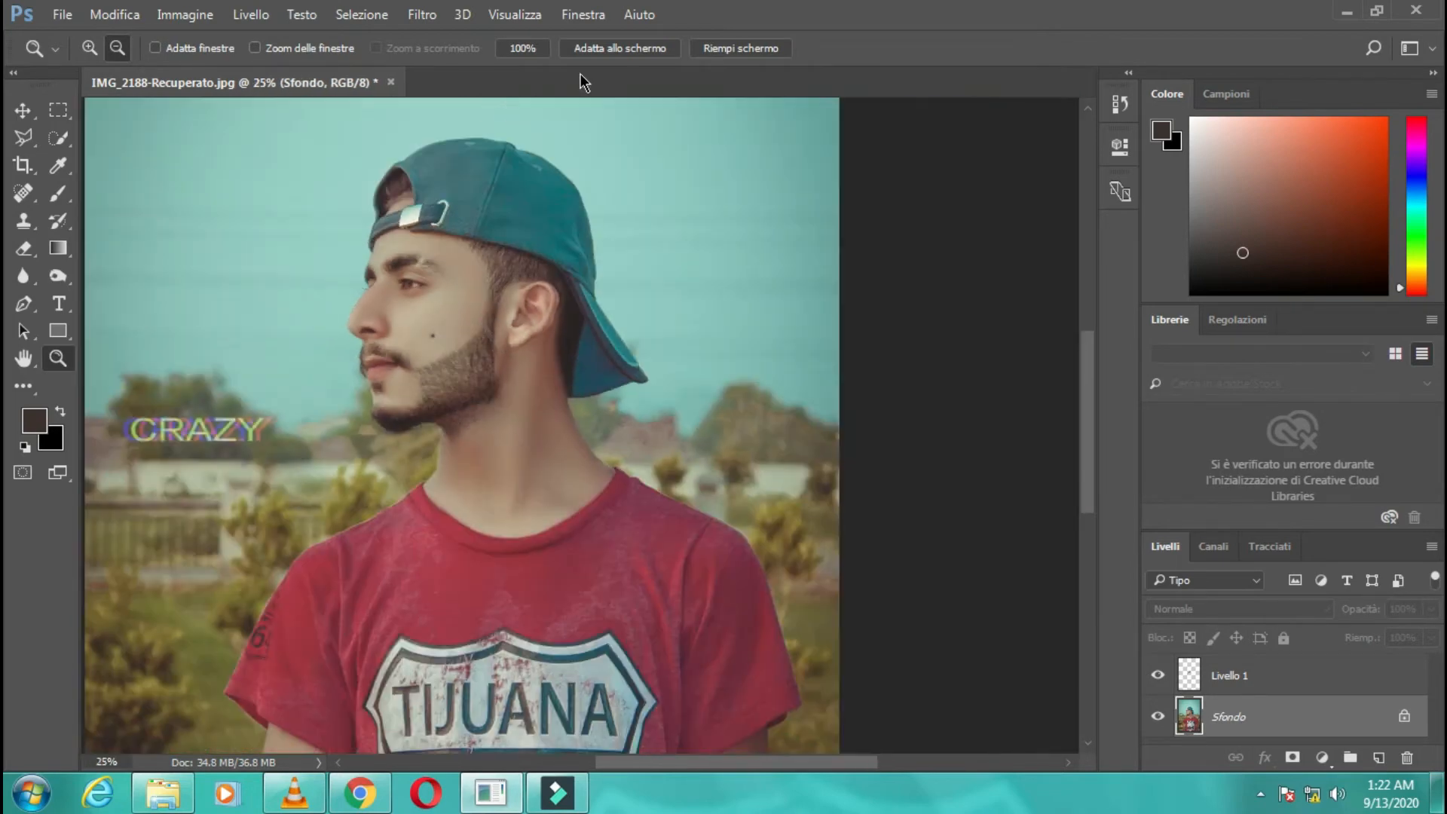
{"action": "left_click", "coordinate": [1280, 674]}
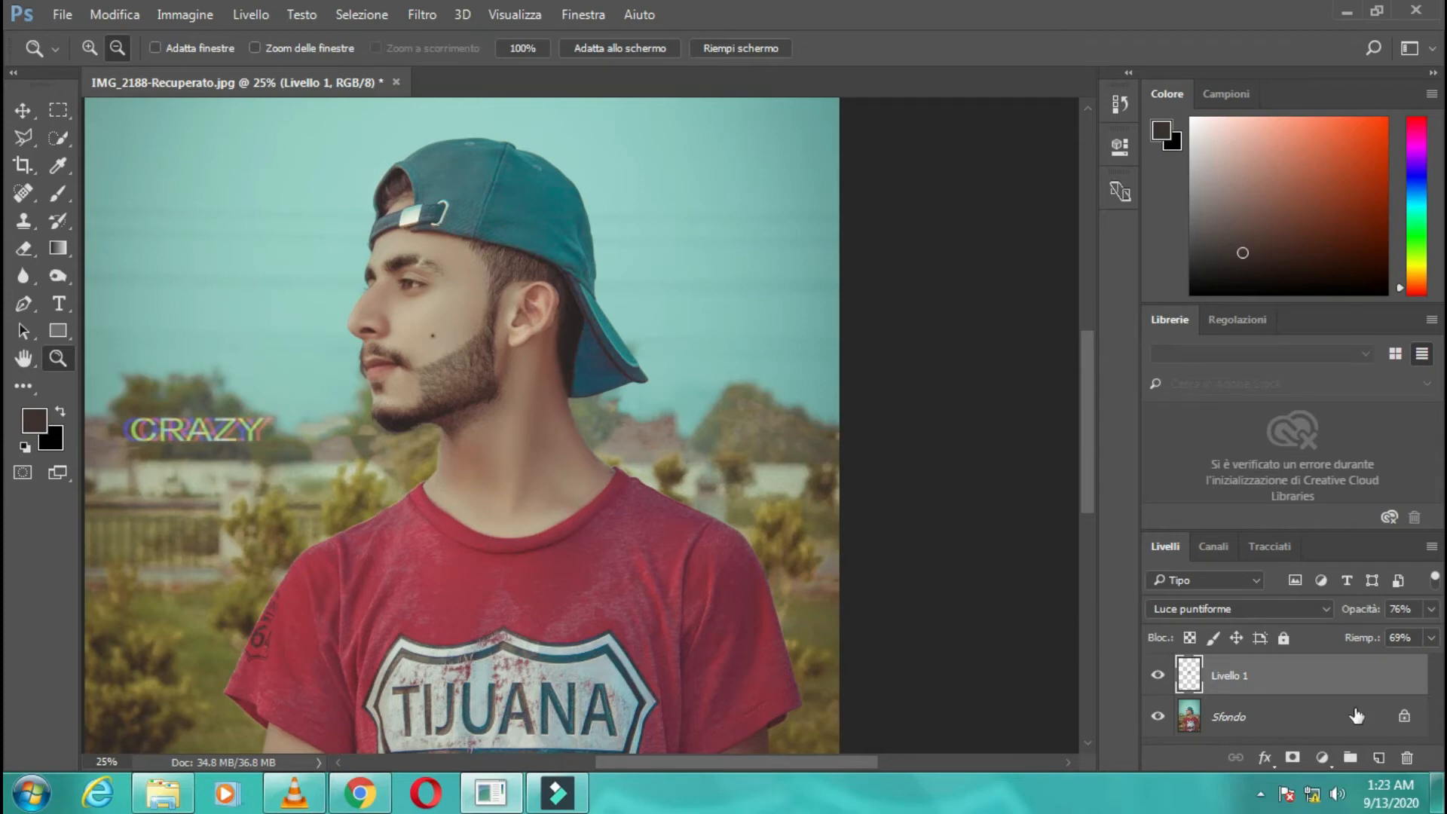
{"action": "key", "text": "Delete"}
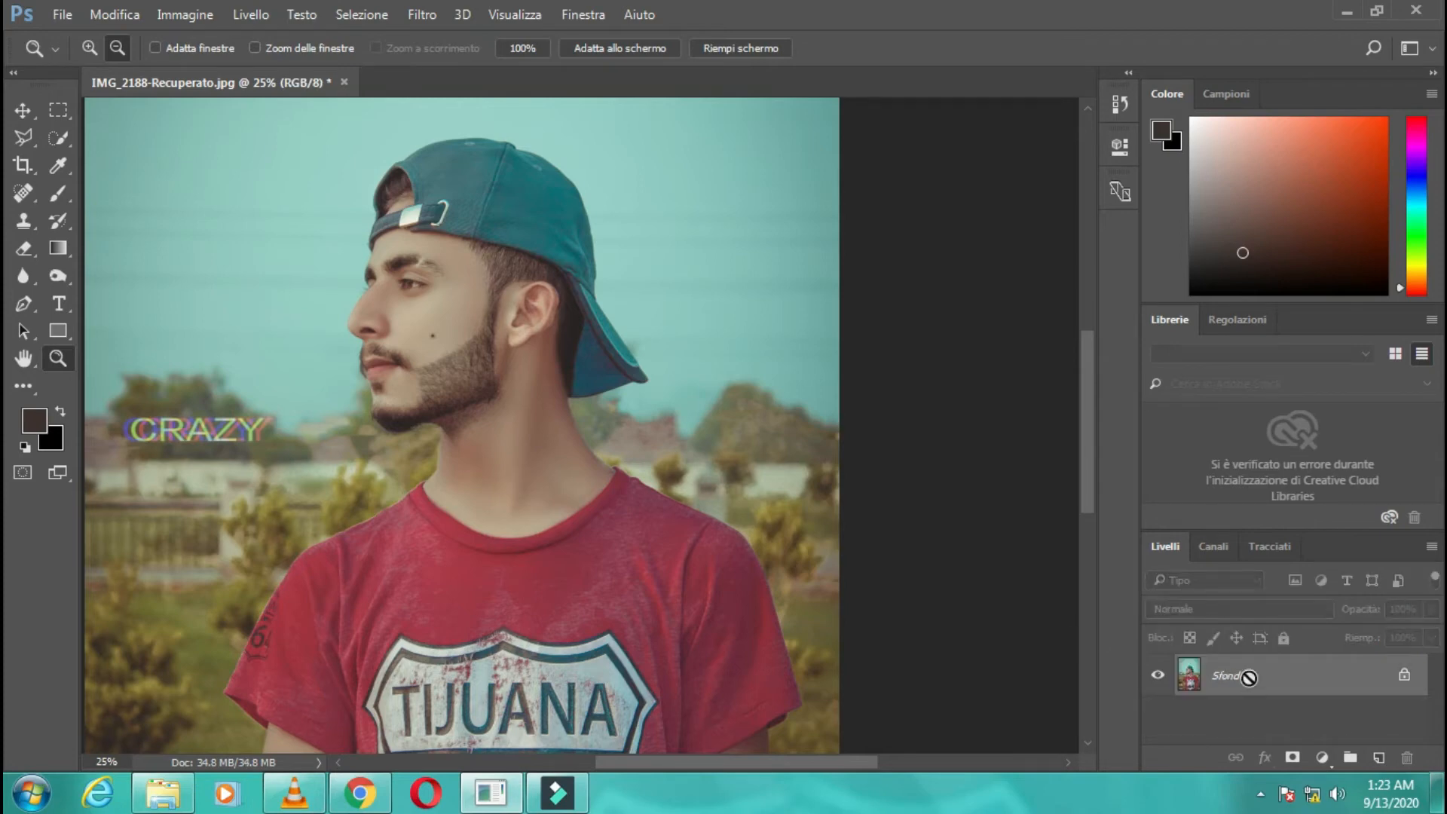
{"action": "key", "text": "ctrl+j"}
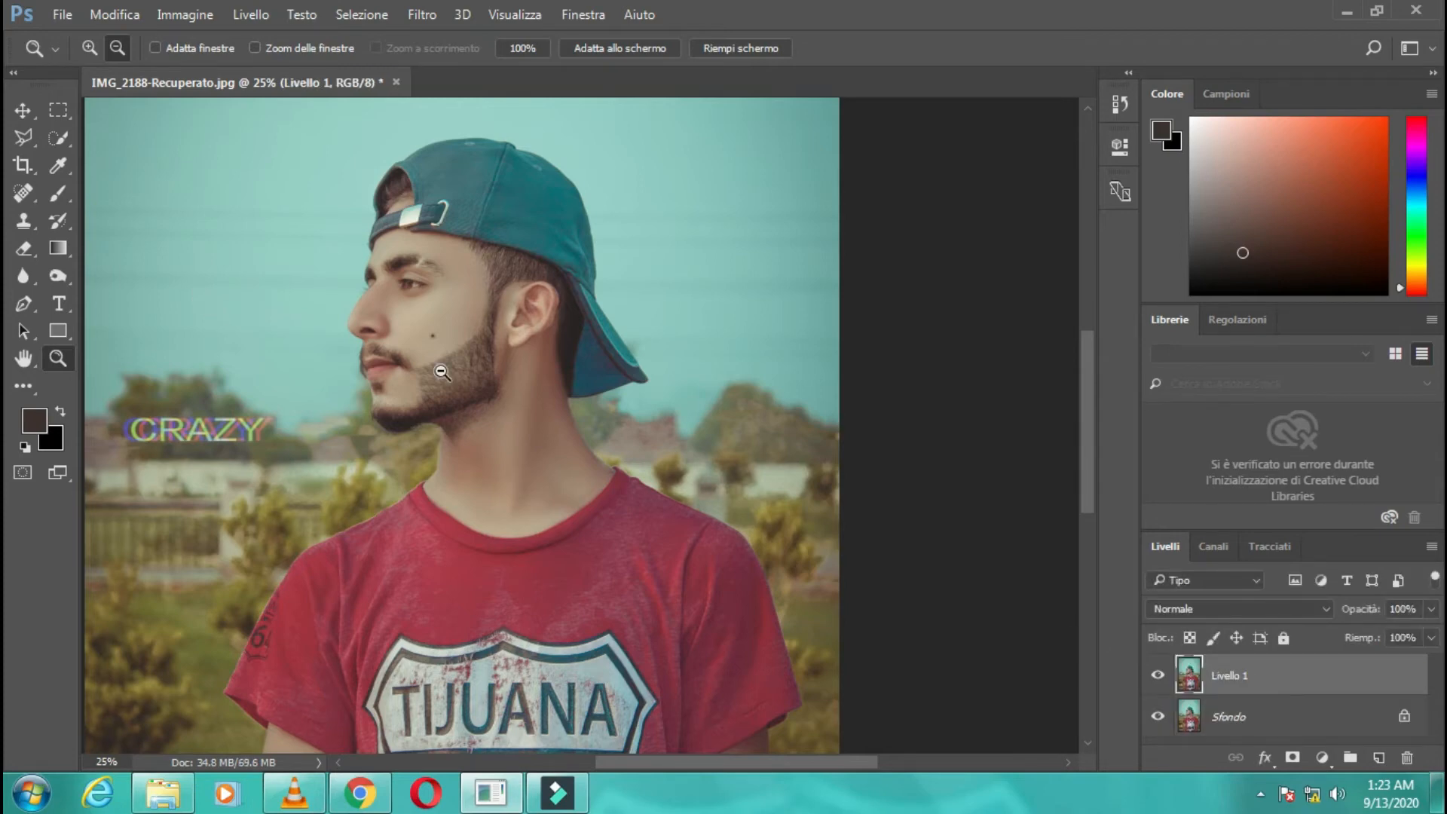
Step: Open the Liquify filter on the duplicated layer
{"action": "left_click", "coordinate": [442, 371], "text": "alt"}
{"action": "left_click", "coordinate": [441, 371], "text": "alt"}
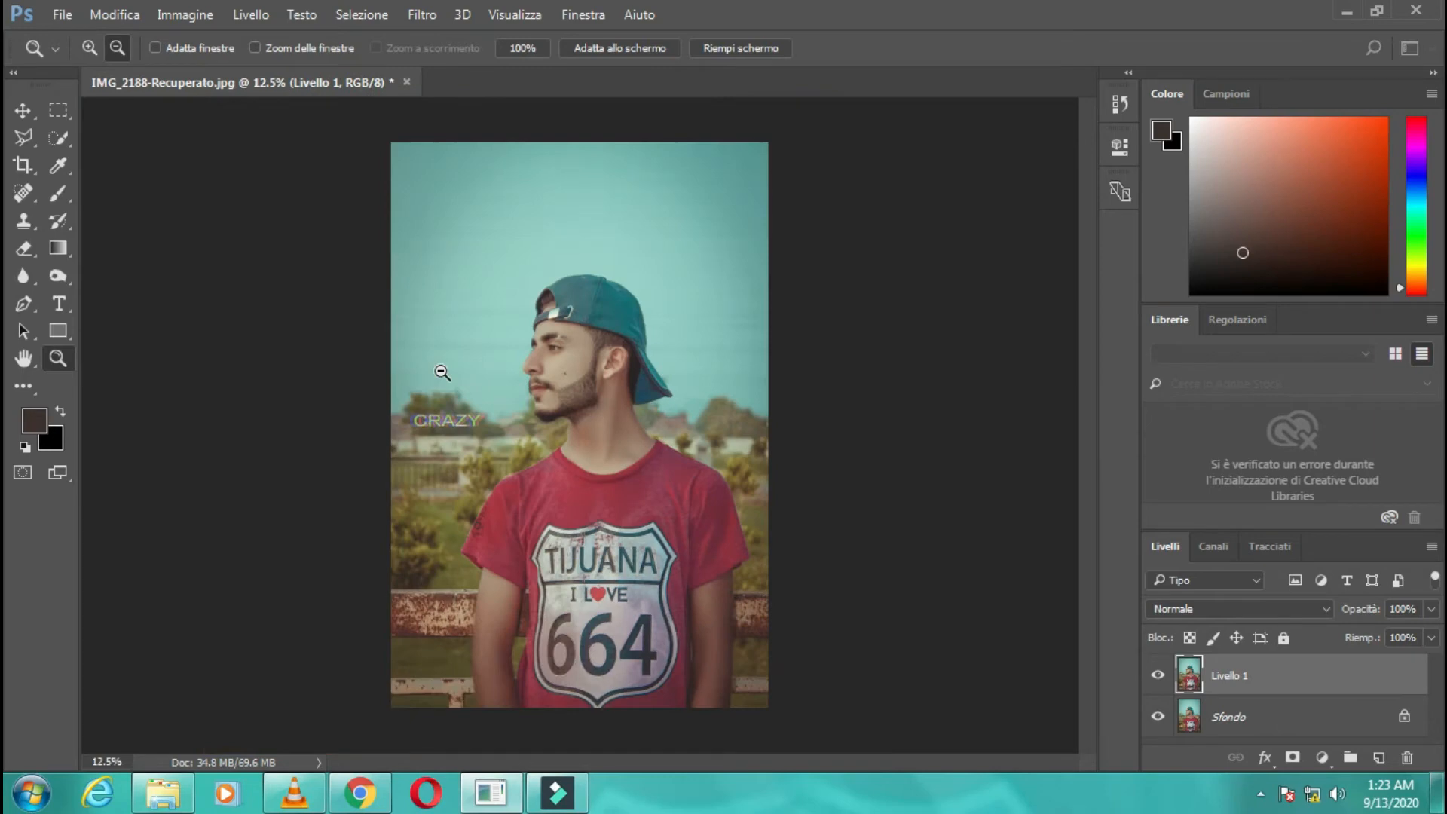
{"action": "left_click", "coordinate": [90, 48]}
{"action": "left_click", "coordinate": [583, 402]}
{"action": "left_click", "coordinate": [583, 402]}
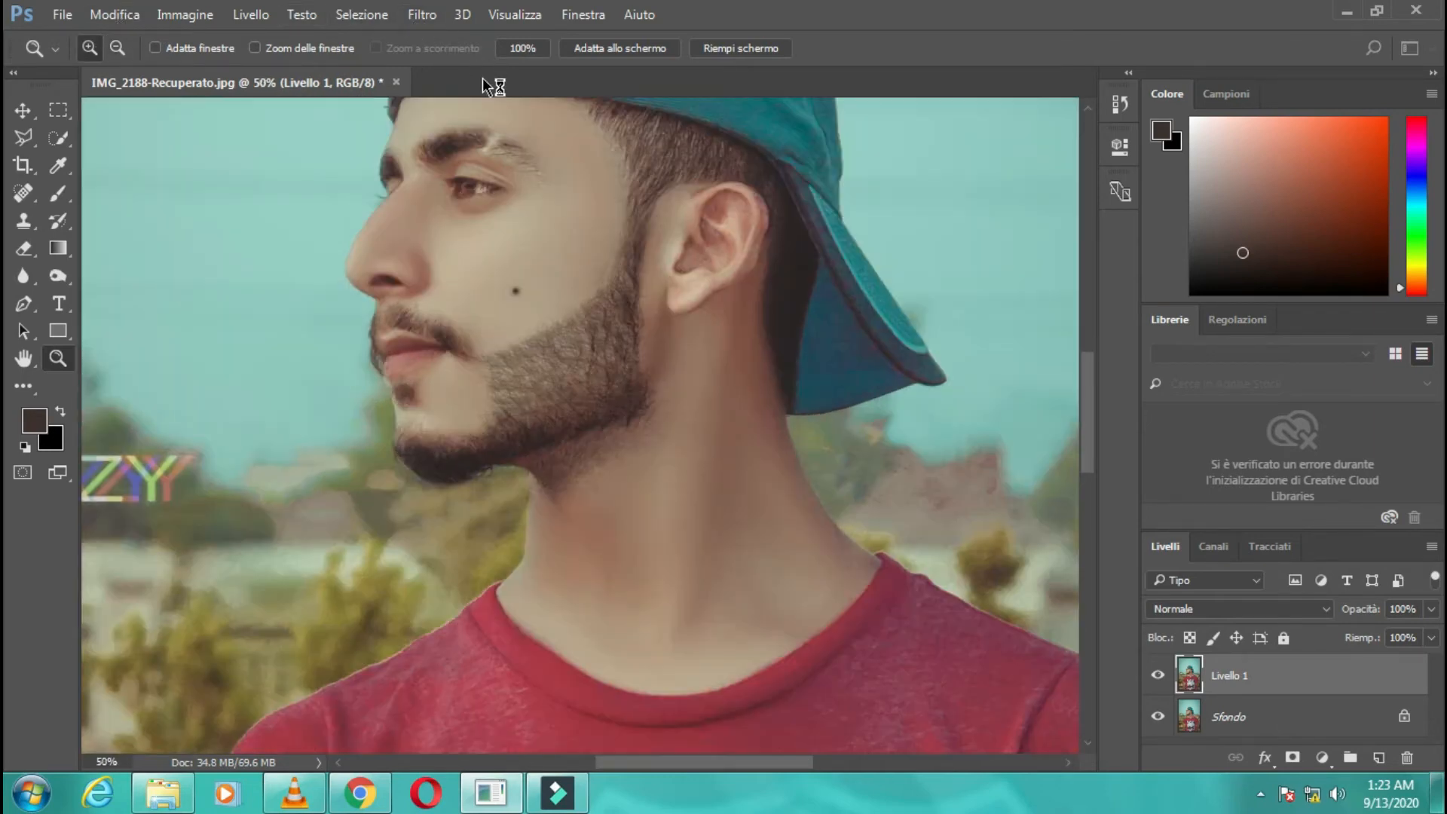
{"action": "key", "text": "shift+ctrl+x"}
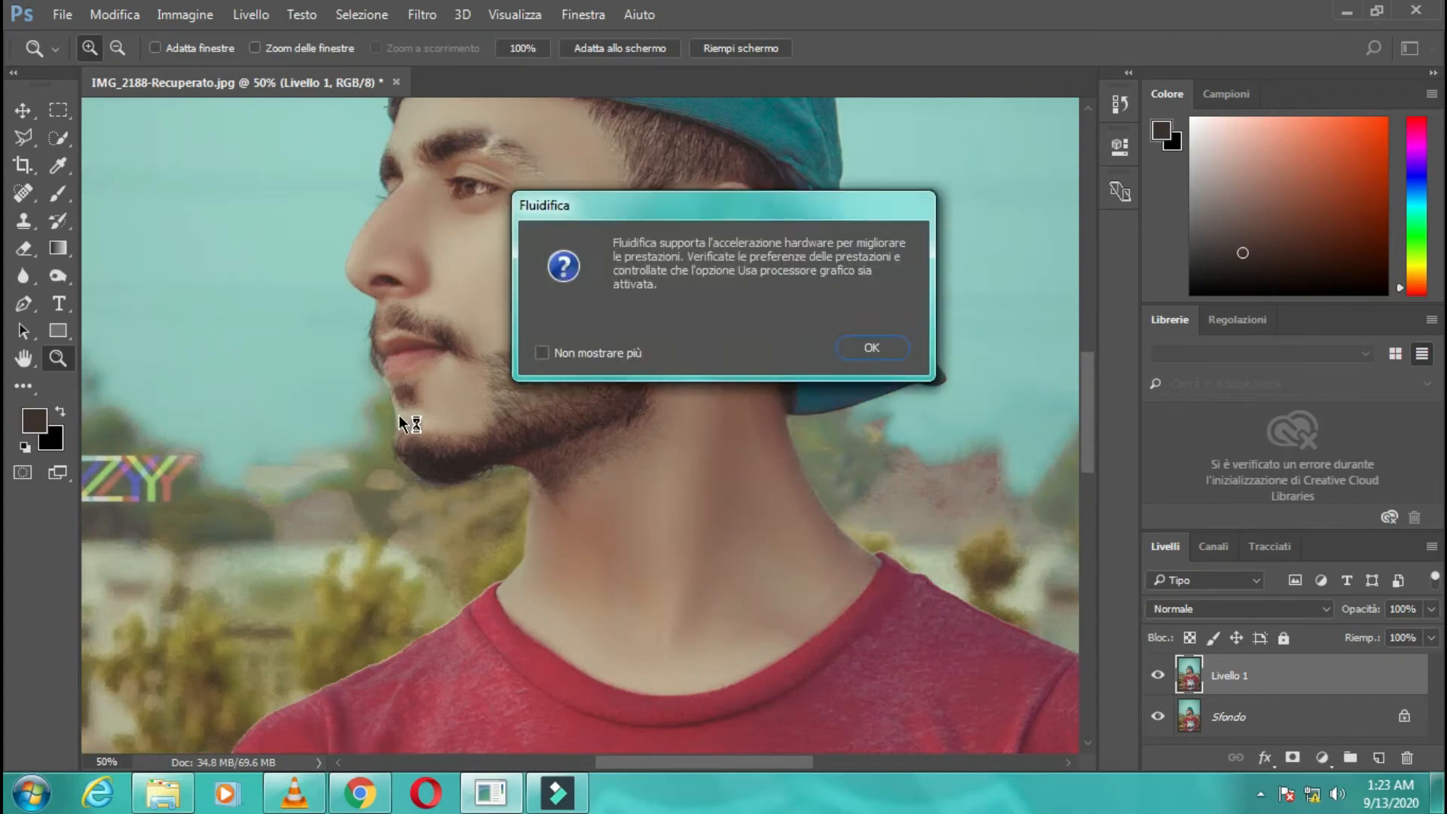
{"action": "left_click", "coordinate": [874, 352]}
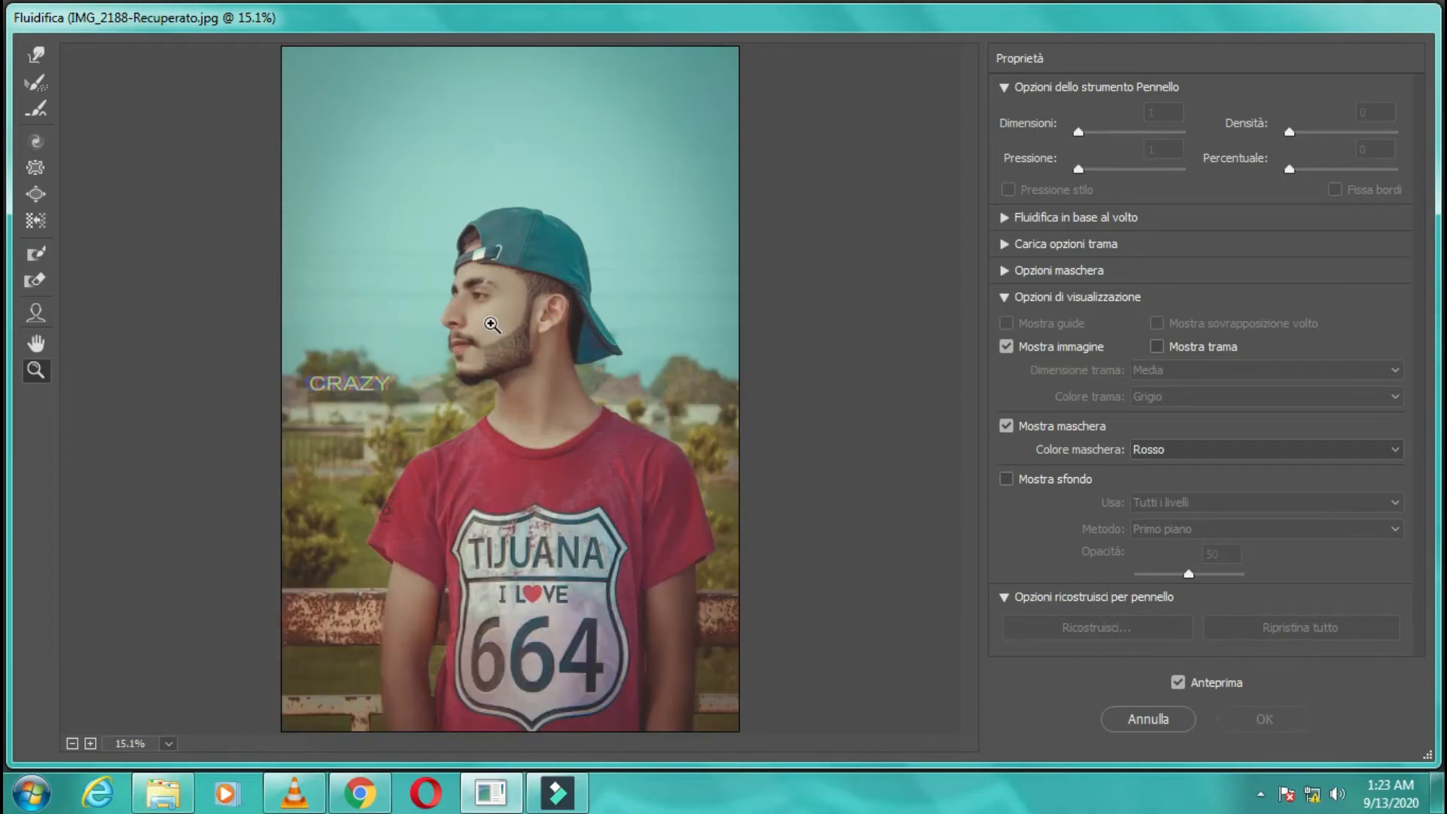
Step: Push the beard's jaw corner below the ear outward with Liquify's Forward Warp tool at size 100
{"action": "left_click", "coordinate": [517, 348]}
{"action": "left_click", "coordinate": [517, 349]}
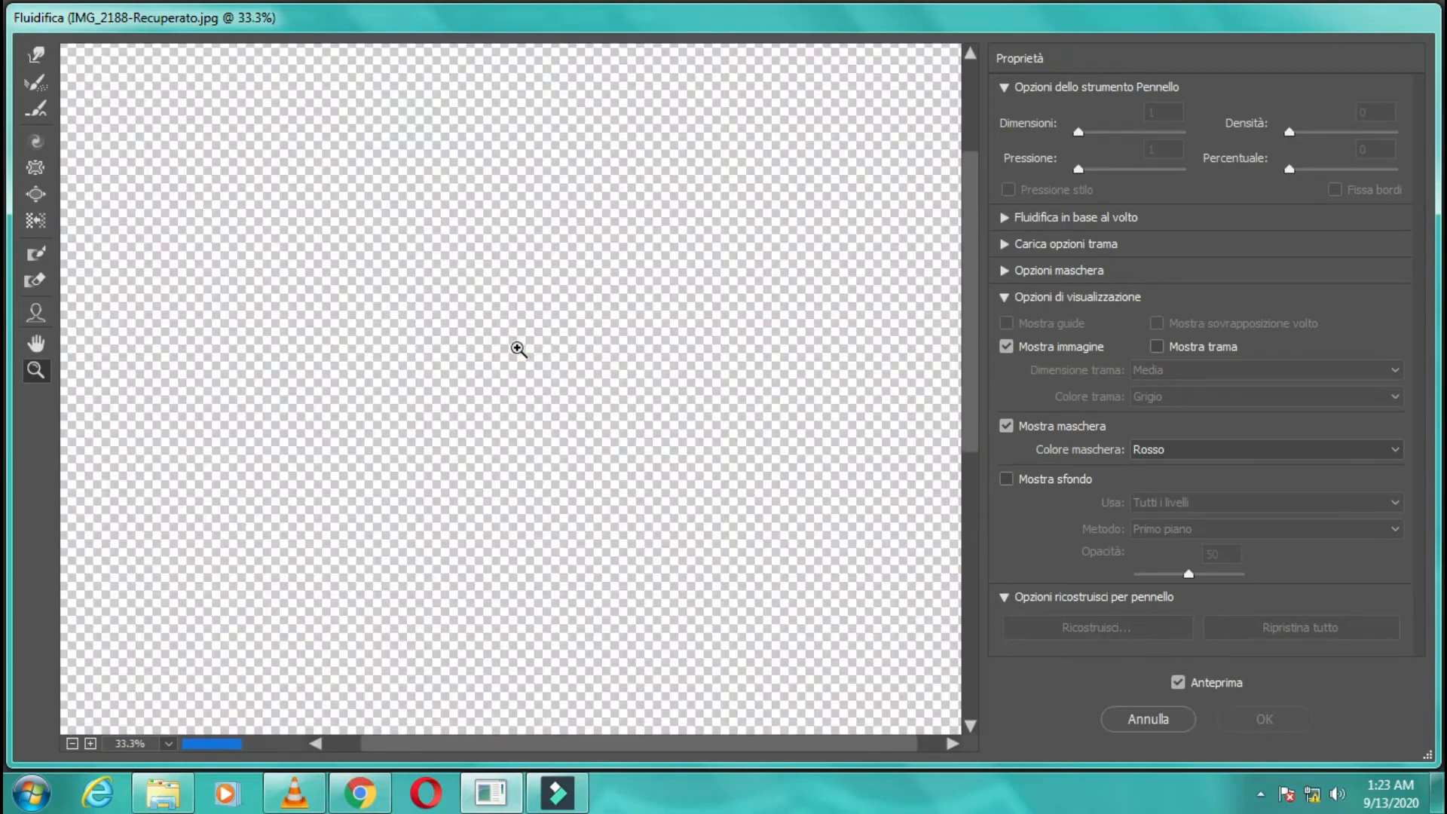
{"action": "left_click", "coordinate": [513, 465]}
{"action": "left_click", "coordinate": [512, 465]}
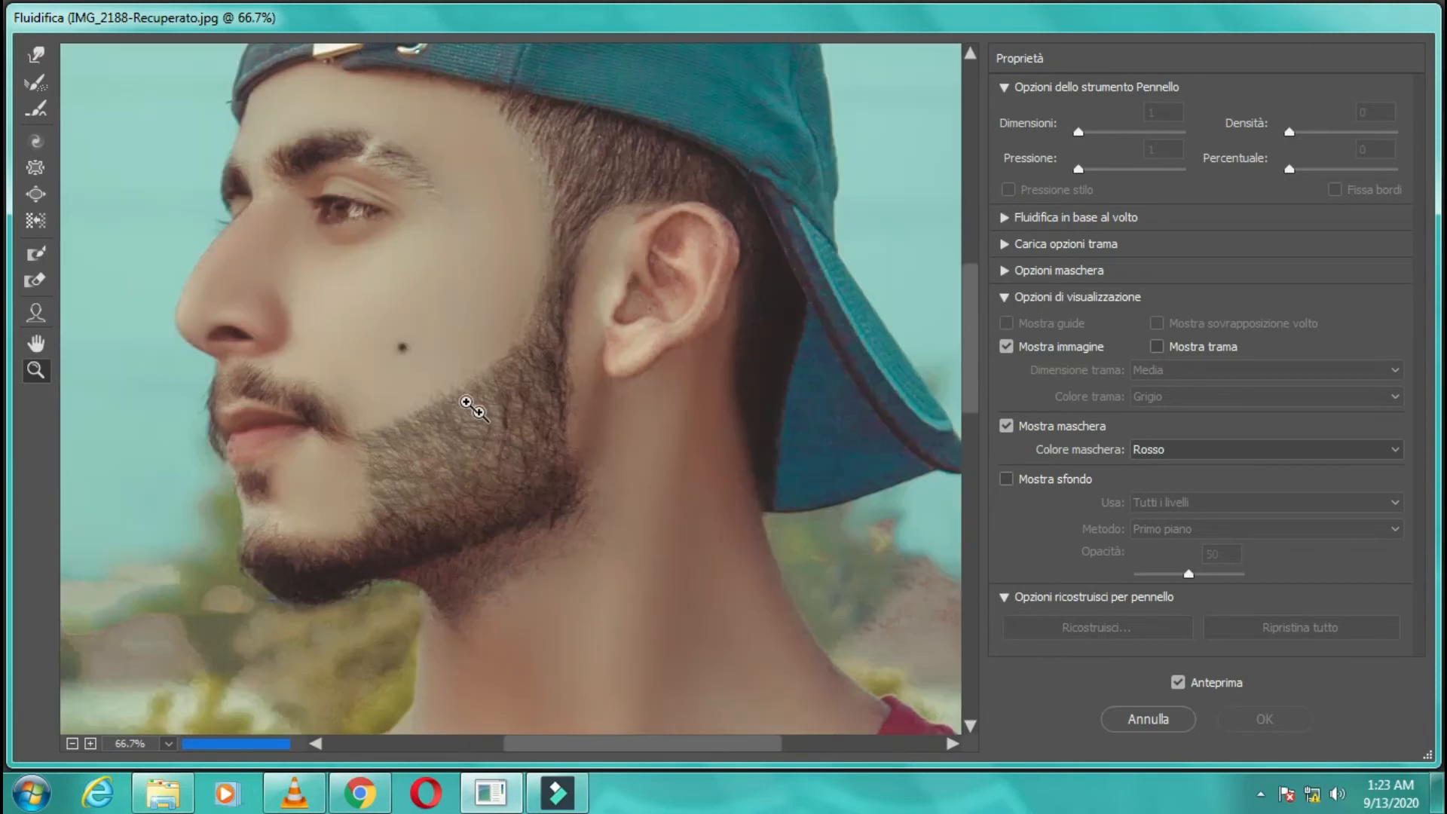
{"action": "left_click", "coordinate": [502, 362]}
{"action": "left_click", "coordinate": [35, 55]}
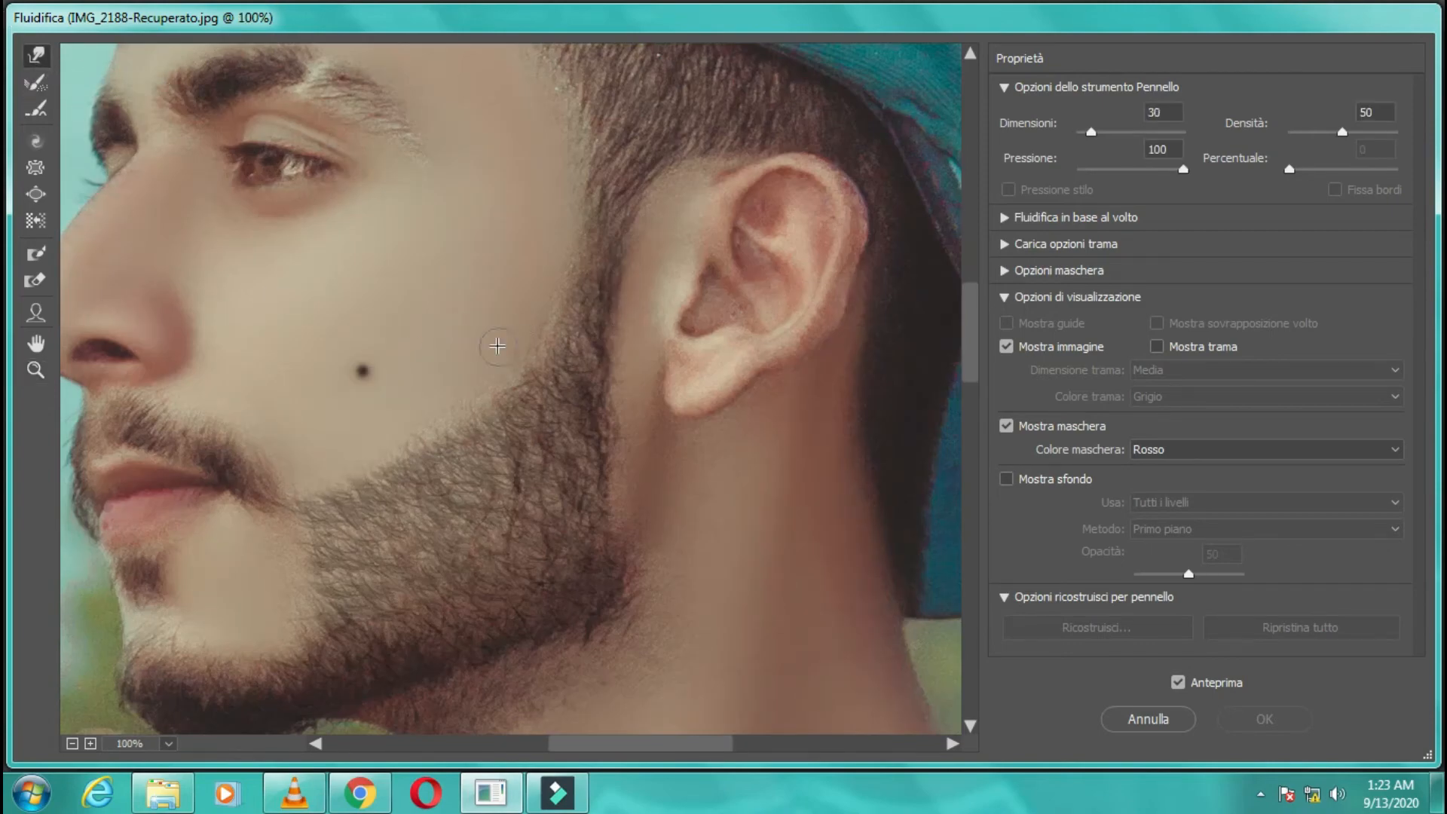
{"action": "left_click_drag", "start_coordinate": [492, 348], "coordinate": [501, 349]}
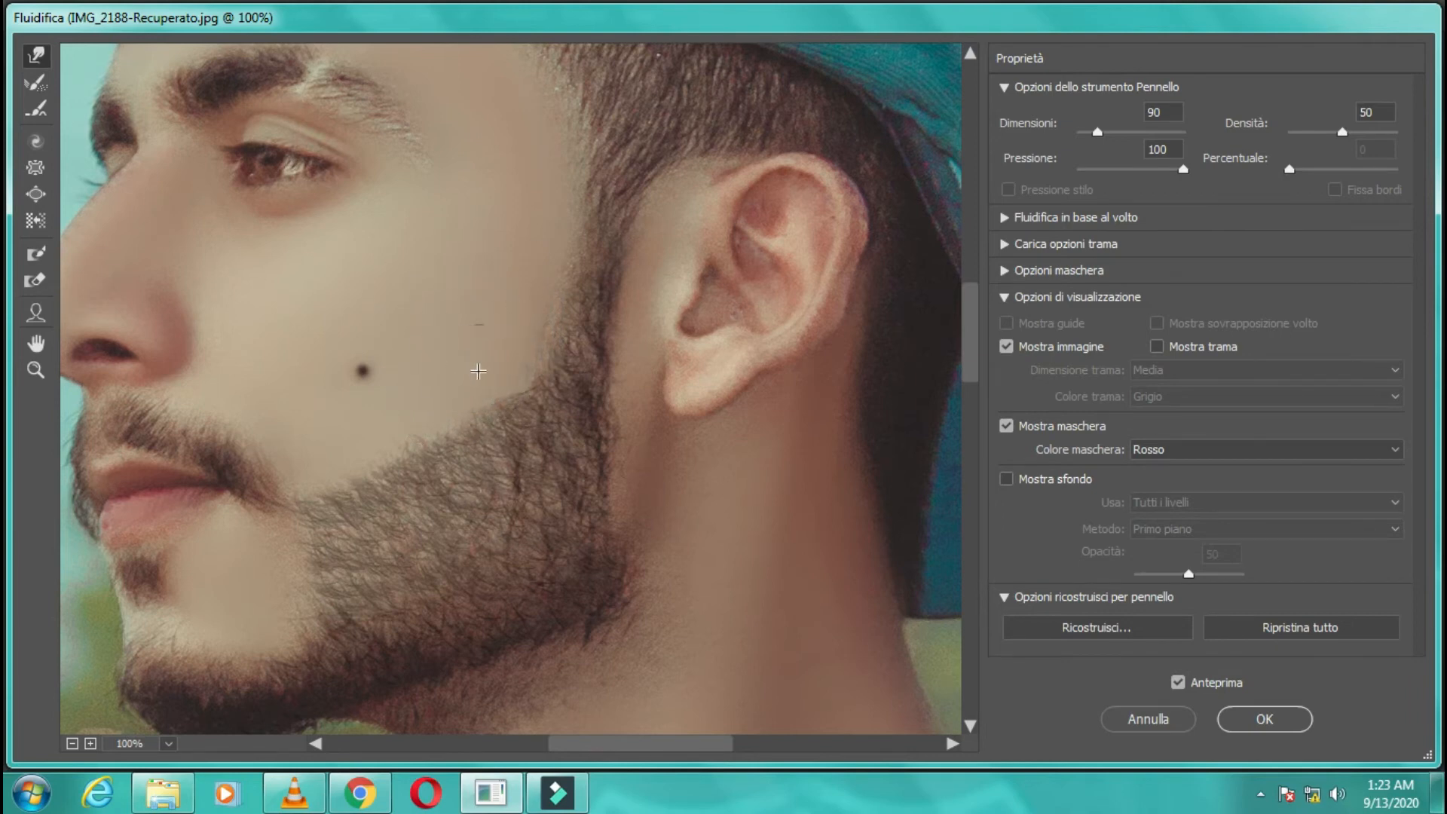
{"action": "key", "text": "bracketleft"}
{"action": "key", "text": "bracketleft"}
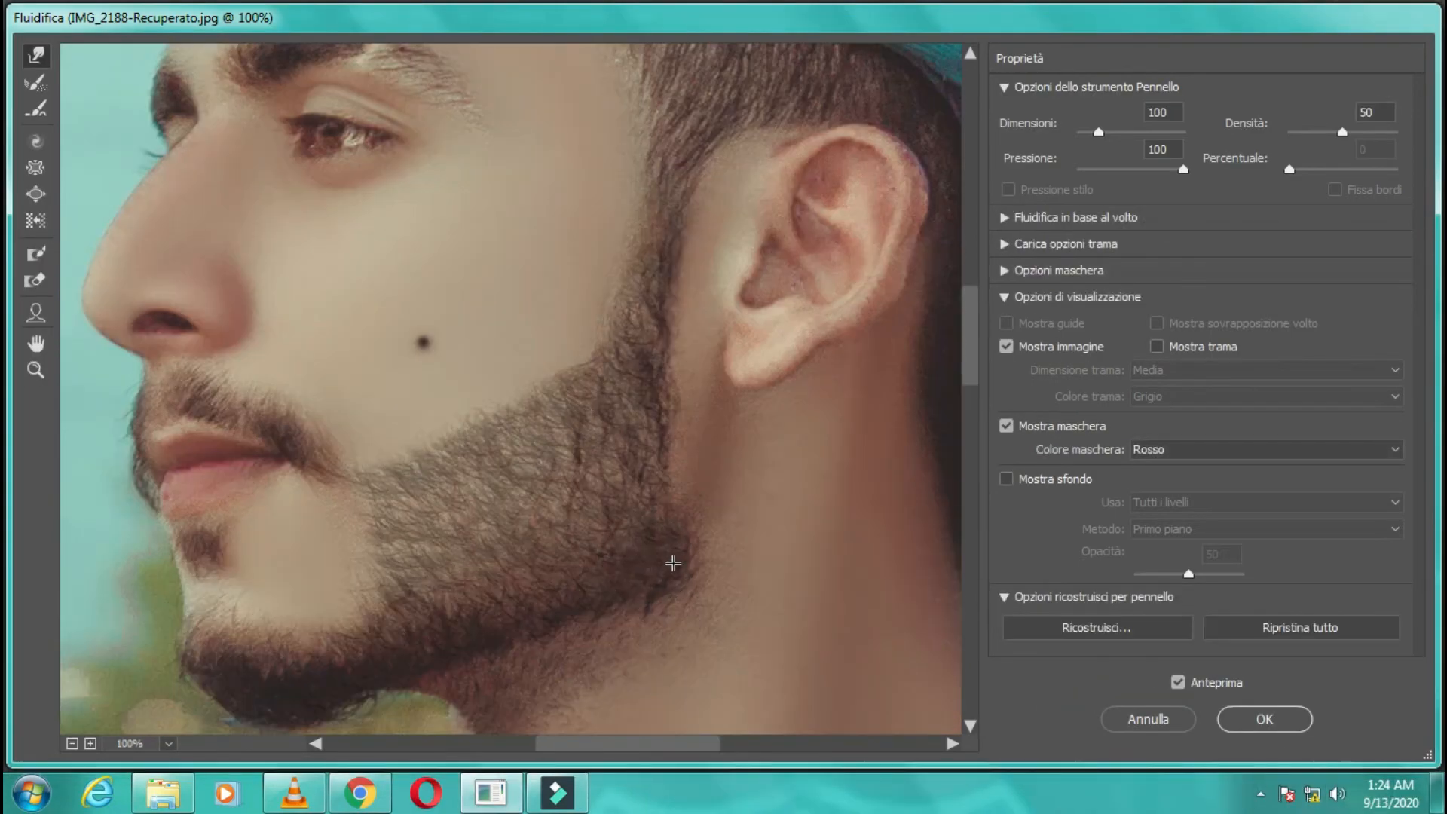
{"action": "left_click_drag", "start_coordinate": [673, 564], "coordinate": [708, 569]}
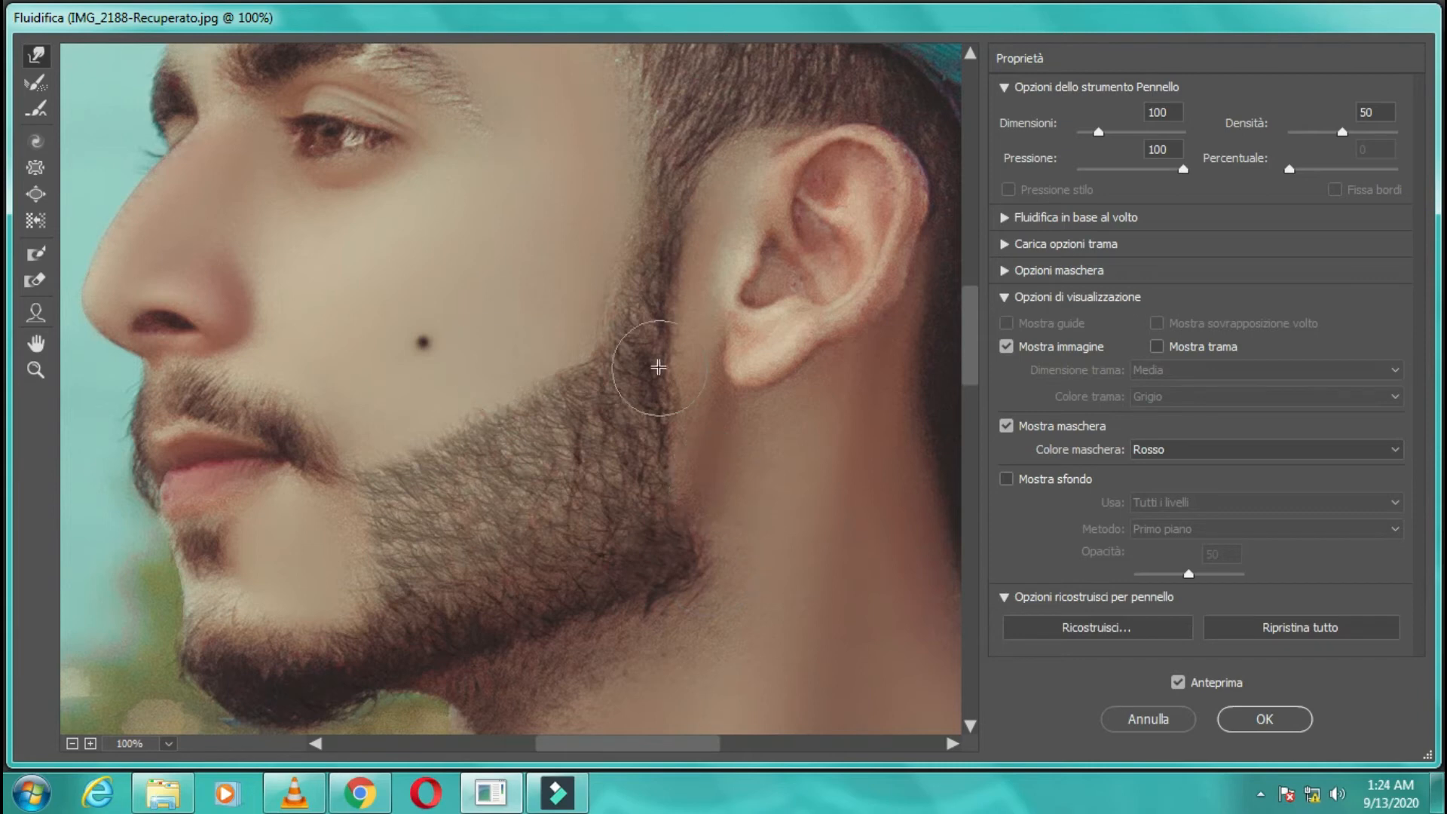
Step: Push the front edge of the chin beard outward with the Forward Warp tool at size 125
{"action": "key", "text": "bracketleft"}
{"action": "key", "text": "bracketleft"}
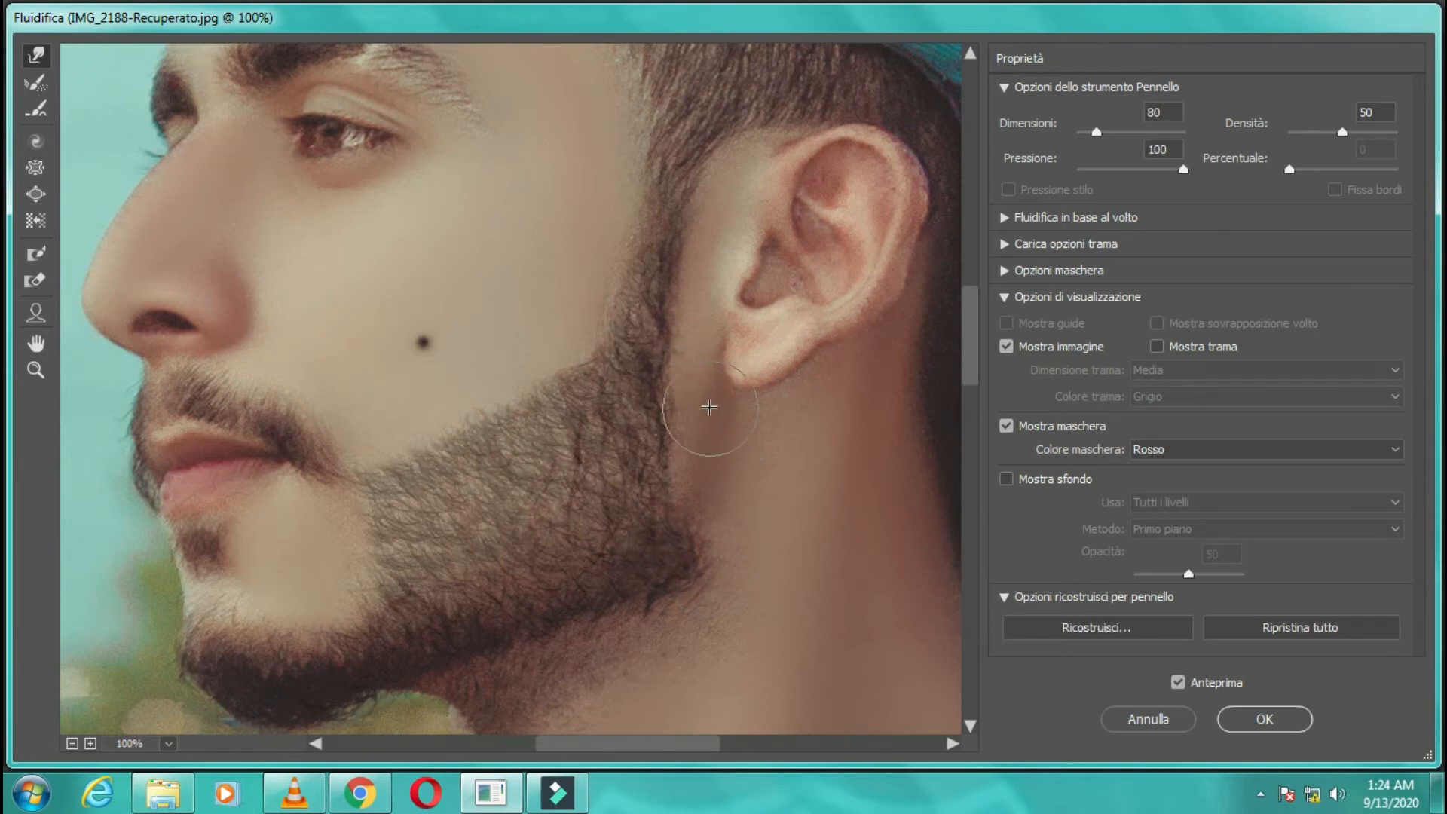
{"action": "key", "text": "bracketleft"}
{"action": "key", "text": "bracketleft"}
{"action": "key", "text": "bracketleft"}
{"action": "scroll", "coordinate": [960, 309], "scroll_direction": "down", "scroll_amount": 5}
{"action": "key", "text": "bracketright"}
{"action": "key", "text": "bracketright"}
{"action": "key", "text": "bracketright"}
{"action": "key", "text": "bracketright"}
{"action": "key", "text": "bracketright"}
{"action": "key", "text": "bracketright"}
{"action": "key", "text": "bracketright"}
{"action": "key", "text": "bracketright"}
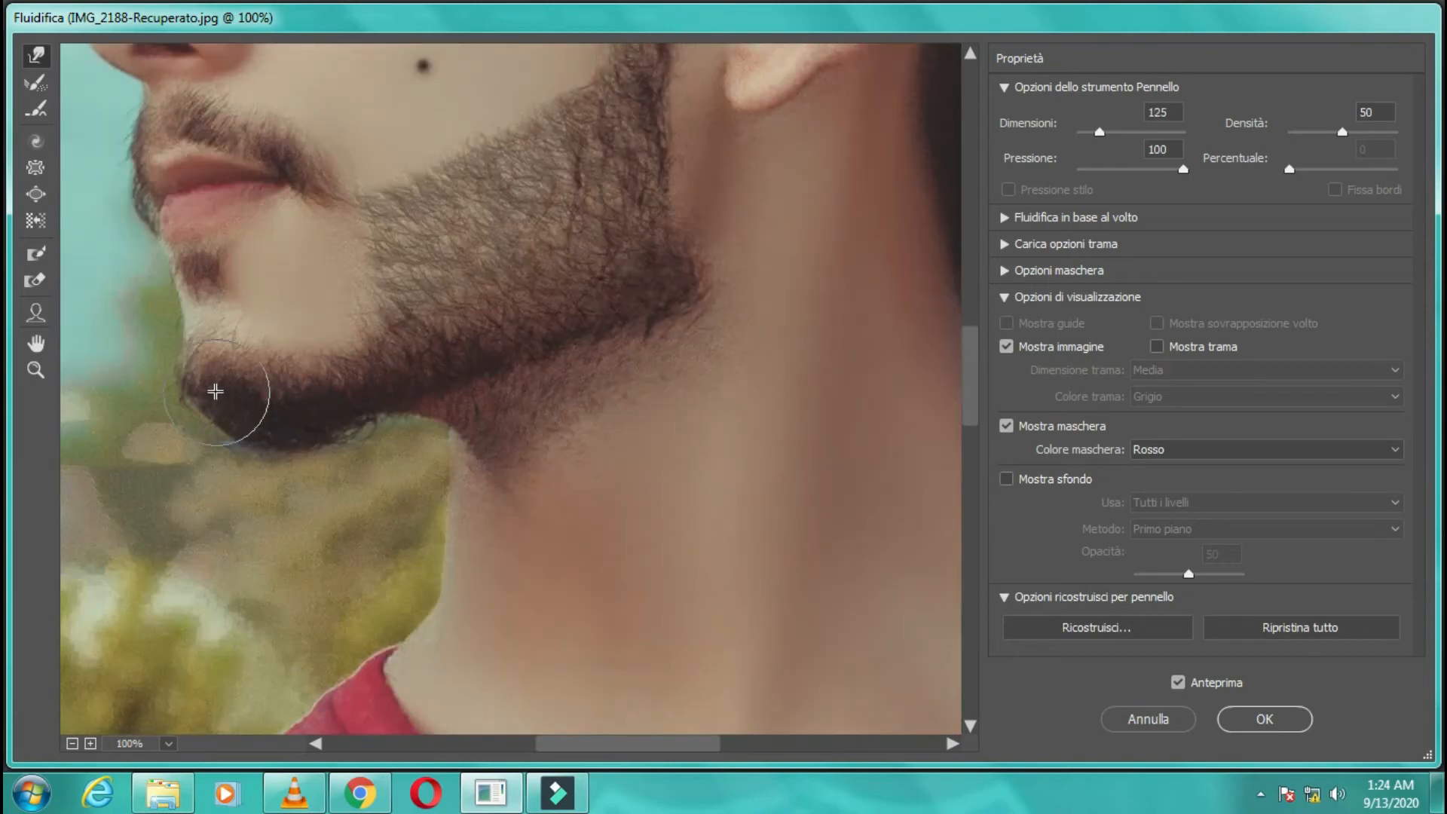
{"action": "left_click_drag", "start_coordinate": [214, 403], "coordinate": [199, 414]}
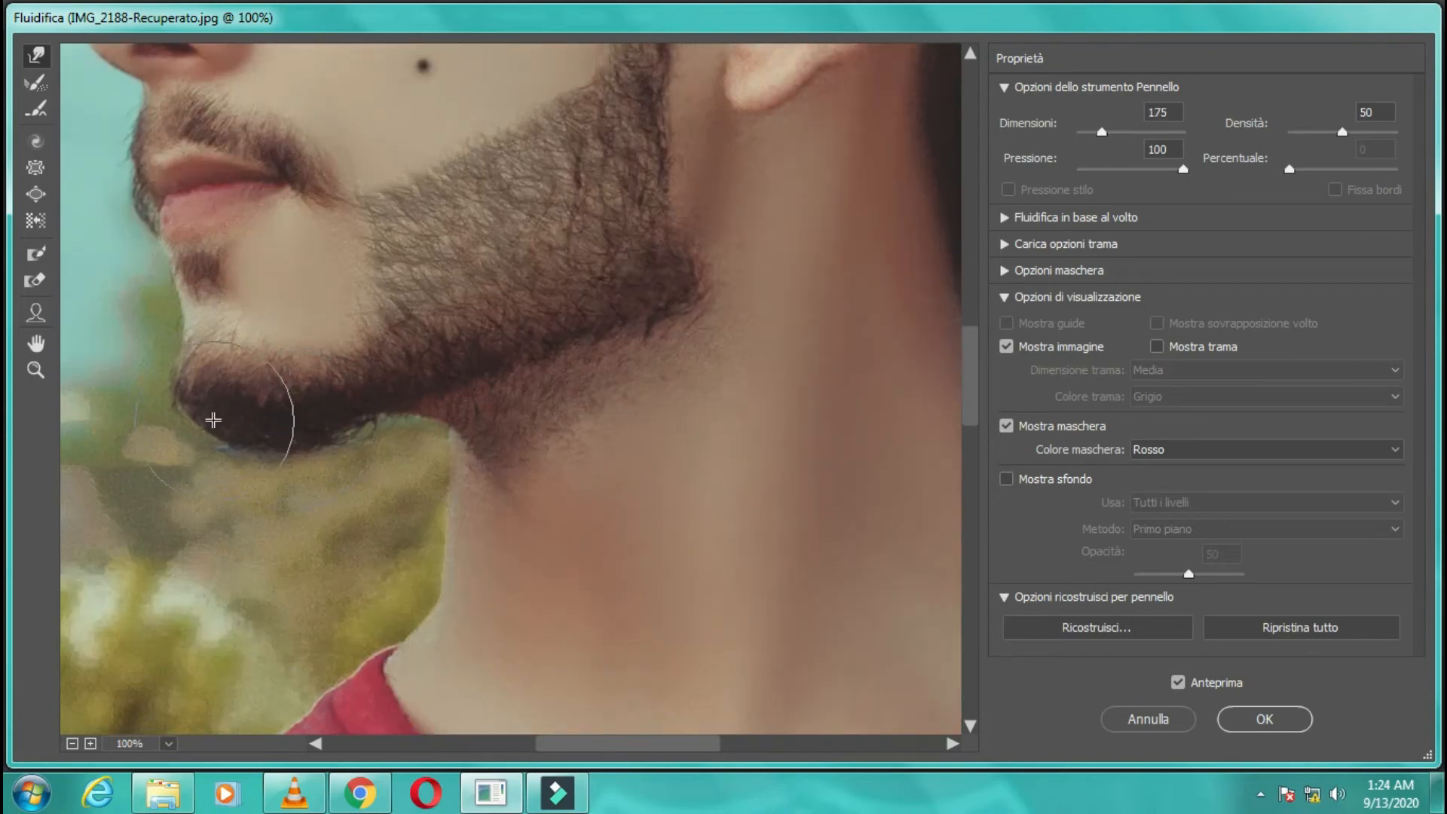
Step: Extend the underside of the chin beard downward with the Forward Warp tool and apply the Liquify changes
{"action": "key", "text": "bracketright"}
{"action": "key", "text": "bracketleft"}
{"action": "key", "text": "bracketleft"}
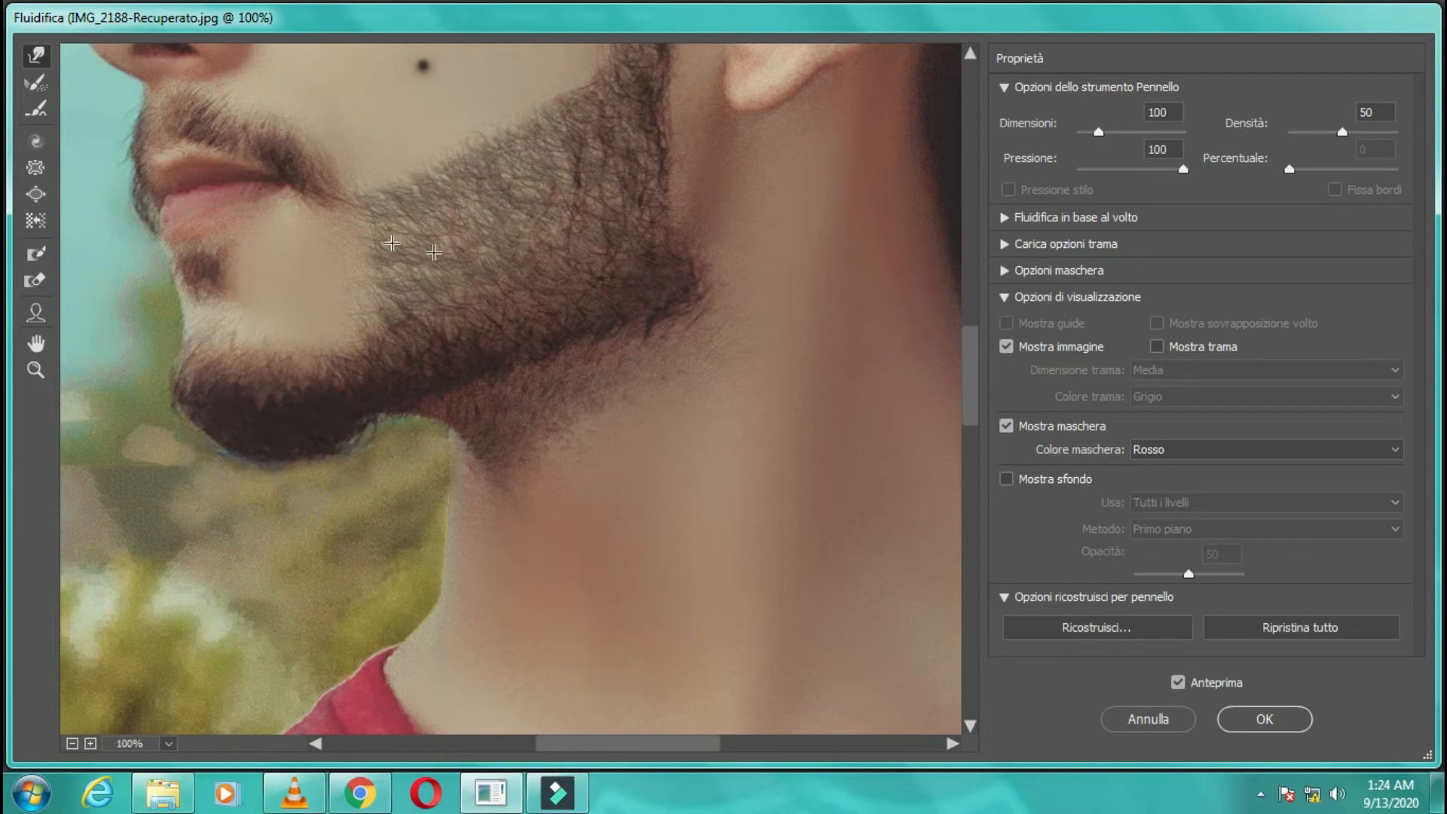
{"action": "left_click_drag", "start_coordinate": [965, 401], "coordinate": [963, 371]}
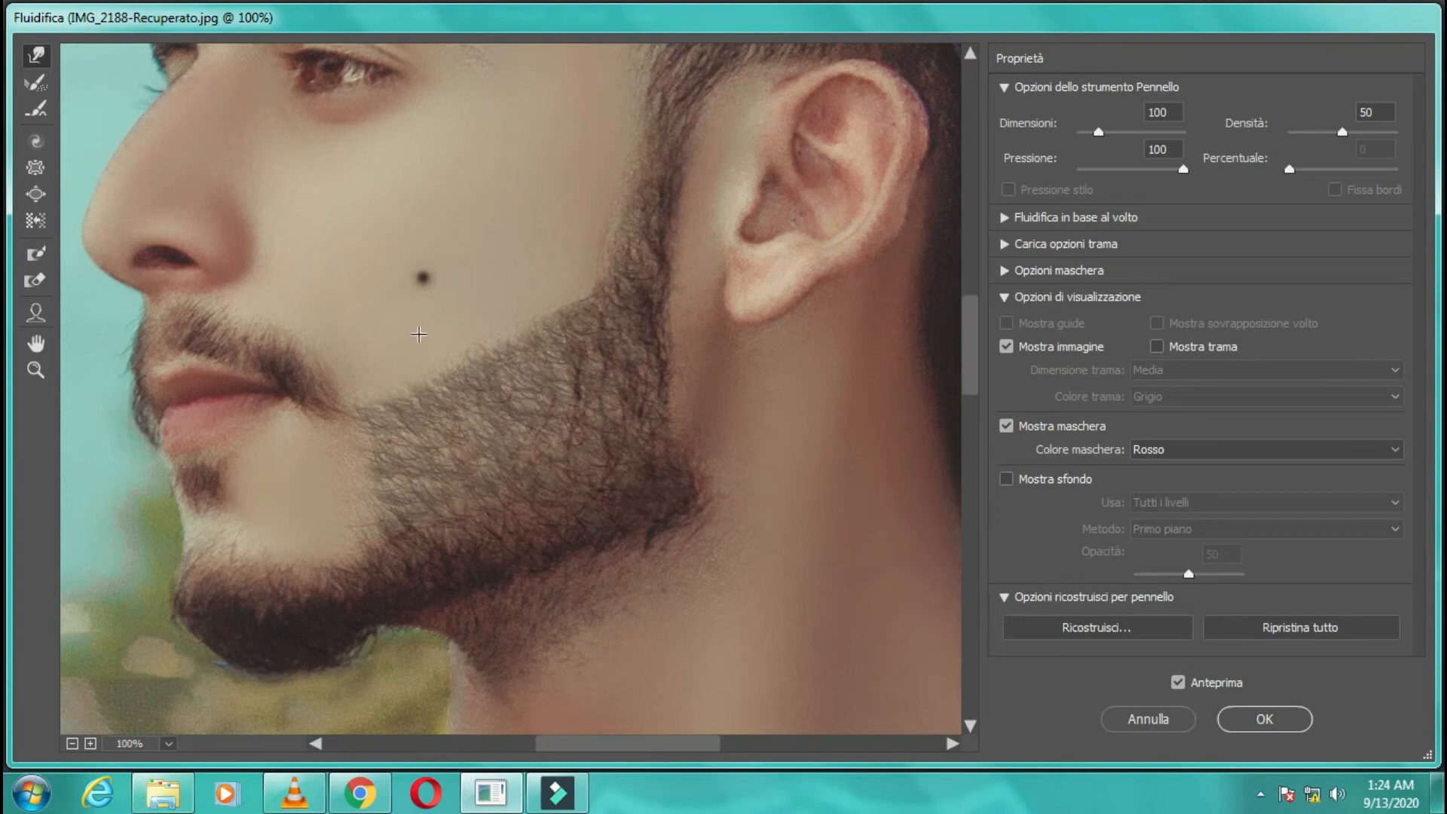
{"action": "left_click", "coordinate": [1265, 724]}
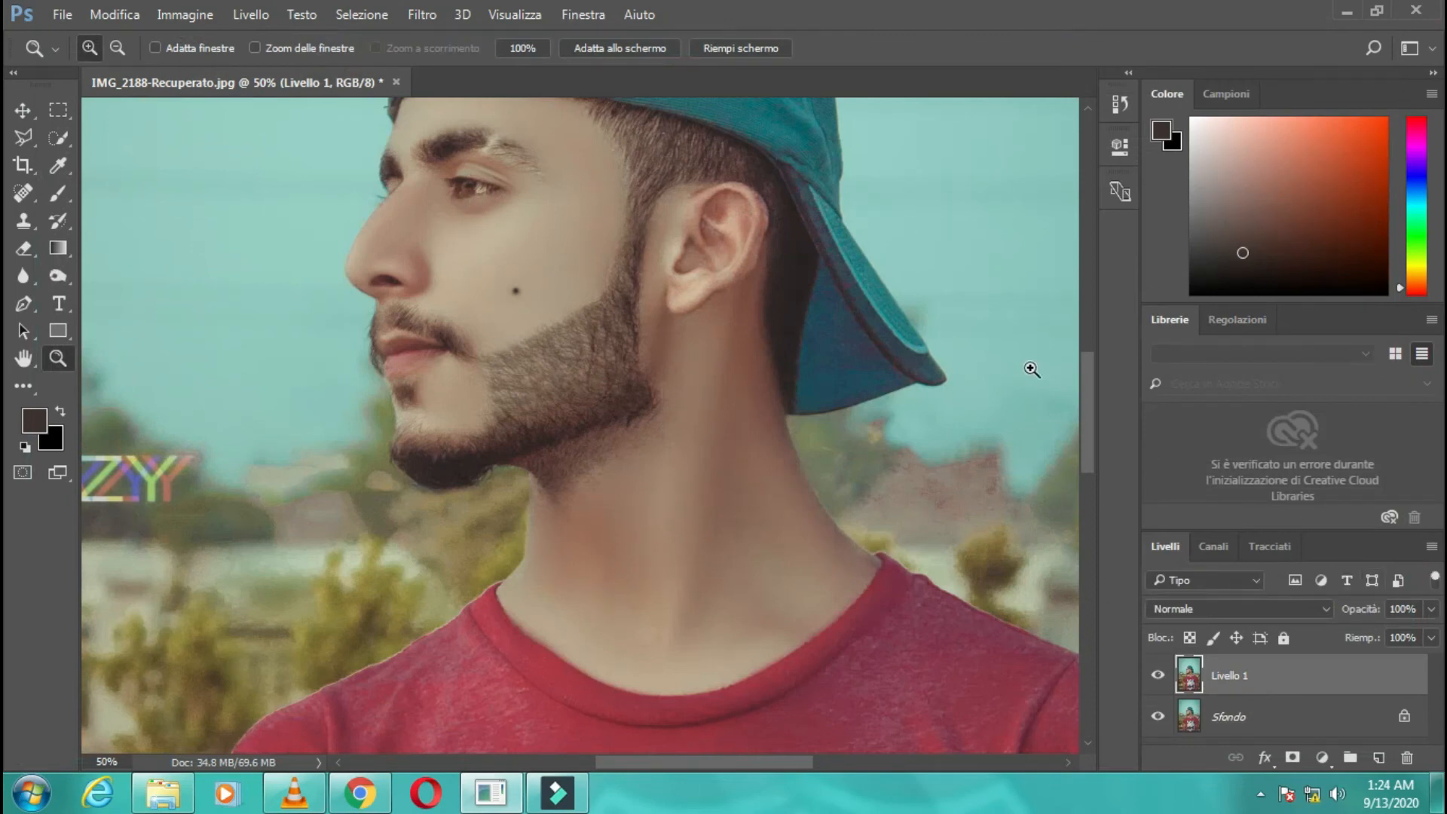
Step: Compare the beard before and after Liquify by hiding and showing Livello 1
{"action": "left_click_drag", "start_coordinate": [1089, 418], "coordinate": [1090, 404]}
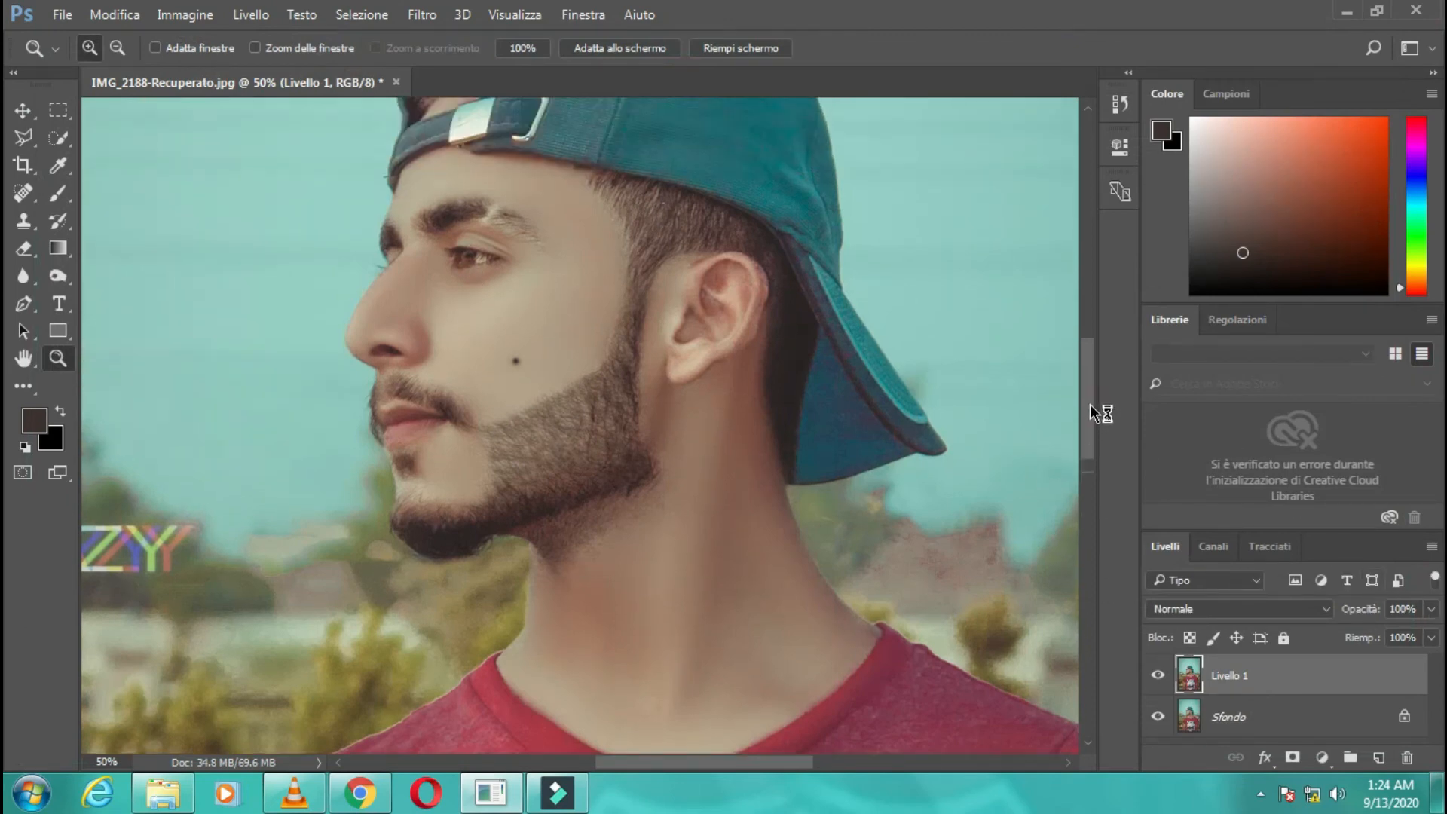
{"action": "left_click", "coordinate": [1159, 676]}
{"action": "left_click", "coordinate": [1159, 676]}
{"action": "left_click", "coordinate": [1159, 677]}
{"action": "left_click", "coordinate": [1158, 676]}
Step: Select the stubble area under the jawline with the Polygonal Lasso, from below the ear to the chin and upper neck, with 0 px feather
{"action": "left_click", "coordinate": [584, 495]}
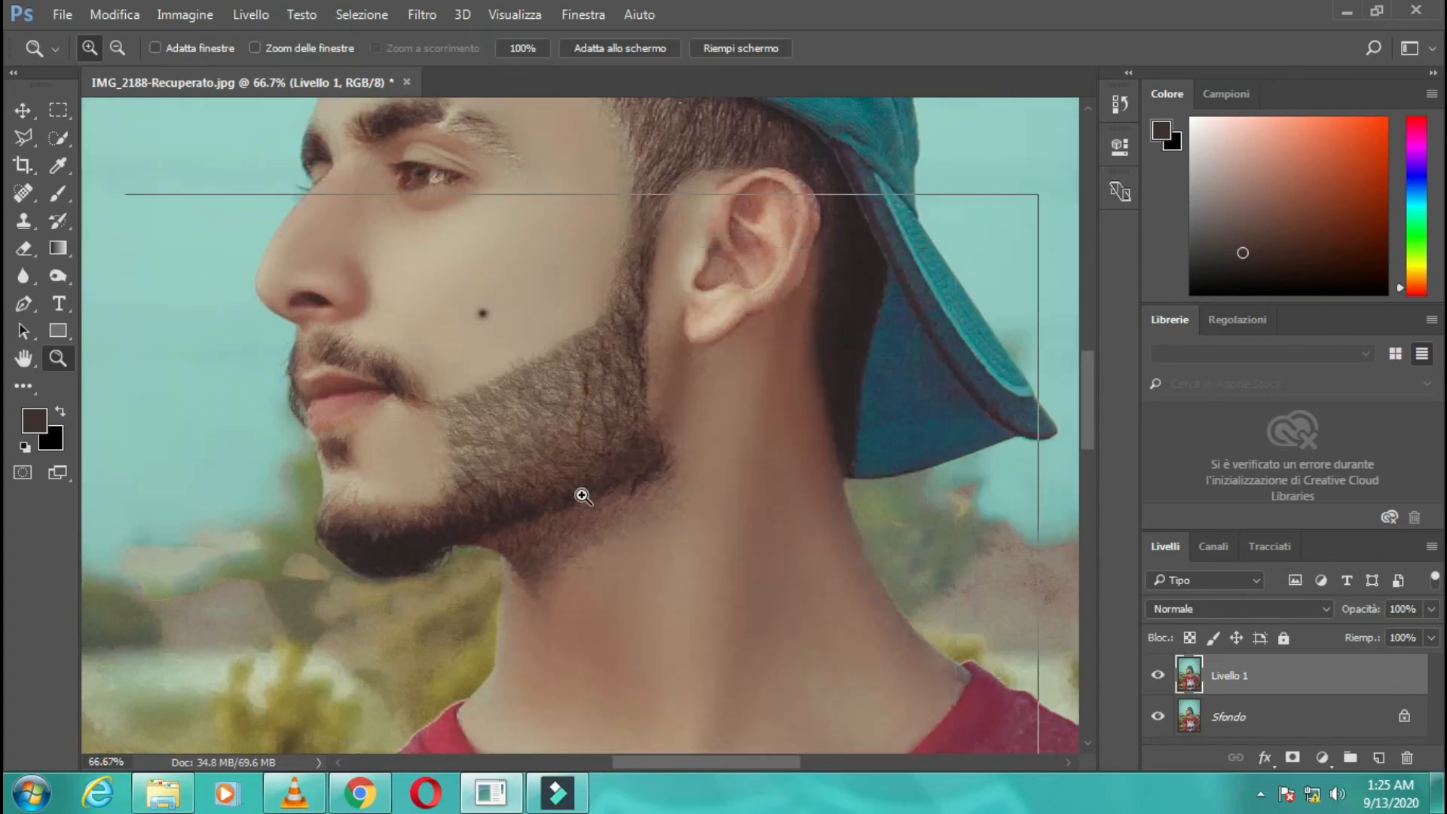
{"action": "left_click", "coordinate": [584, 496]}
{"action": "left_click", "coordinate": [583, 496]}
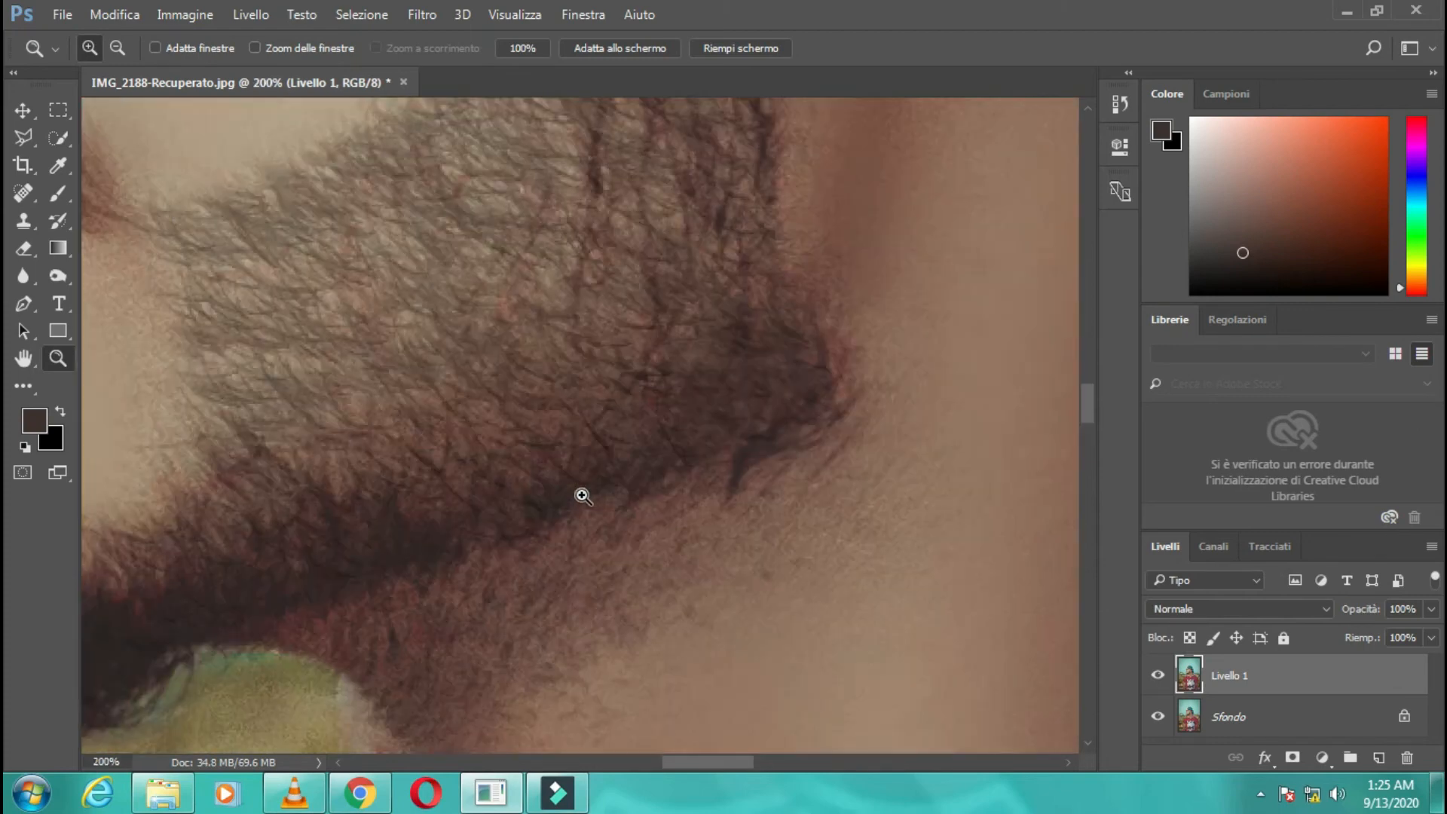
{"action": "left_click", "coordinate": [584, 496], "text": "alt"}
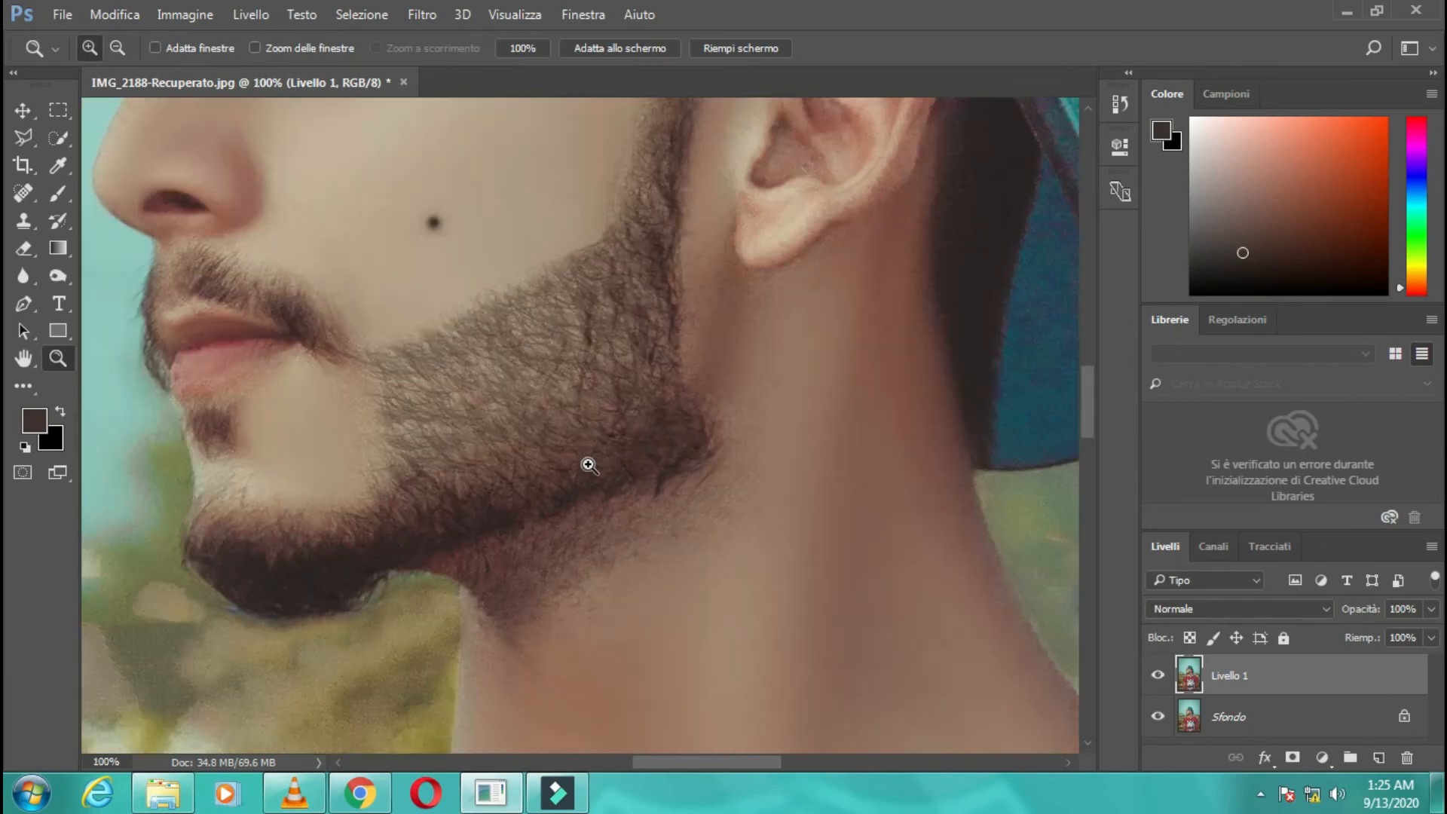
{"action": "key", "text": "l"}
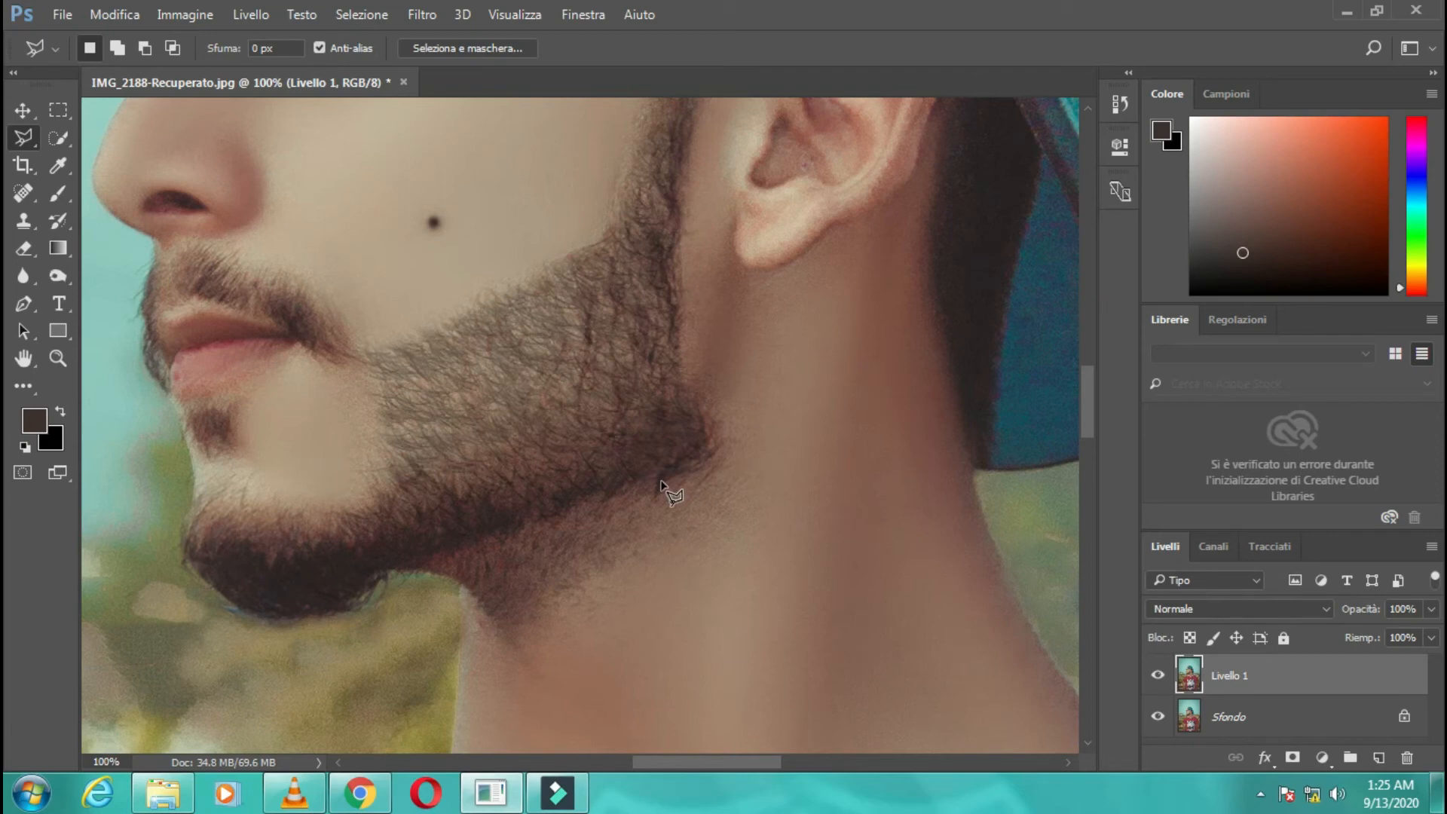
{"action": "left_click", "coordinate": [737, 455]}
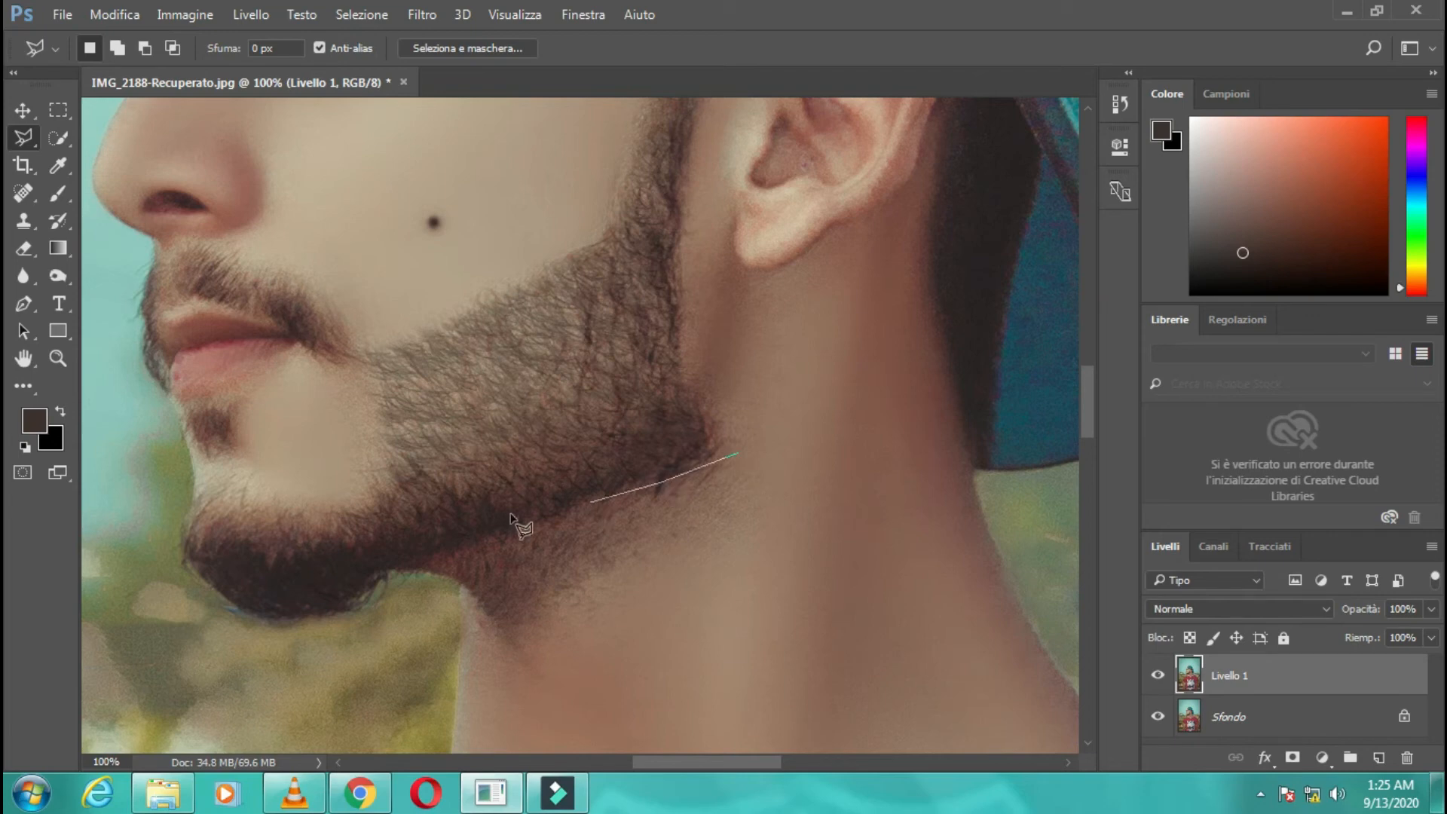
{"action": "left_click", "coordinate": [408, 569]}
{"action": "left_click", "coordinate": [461, 579]}
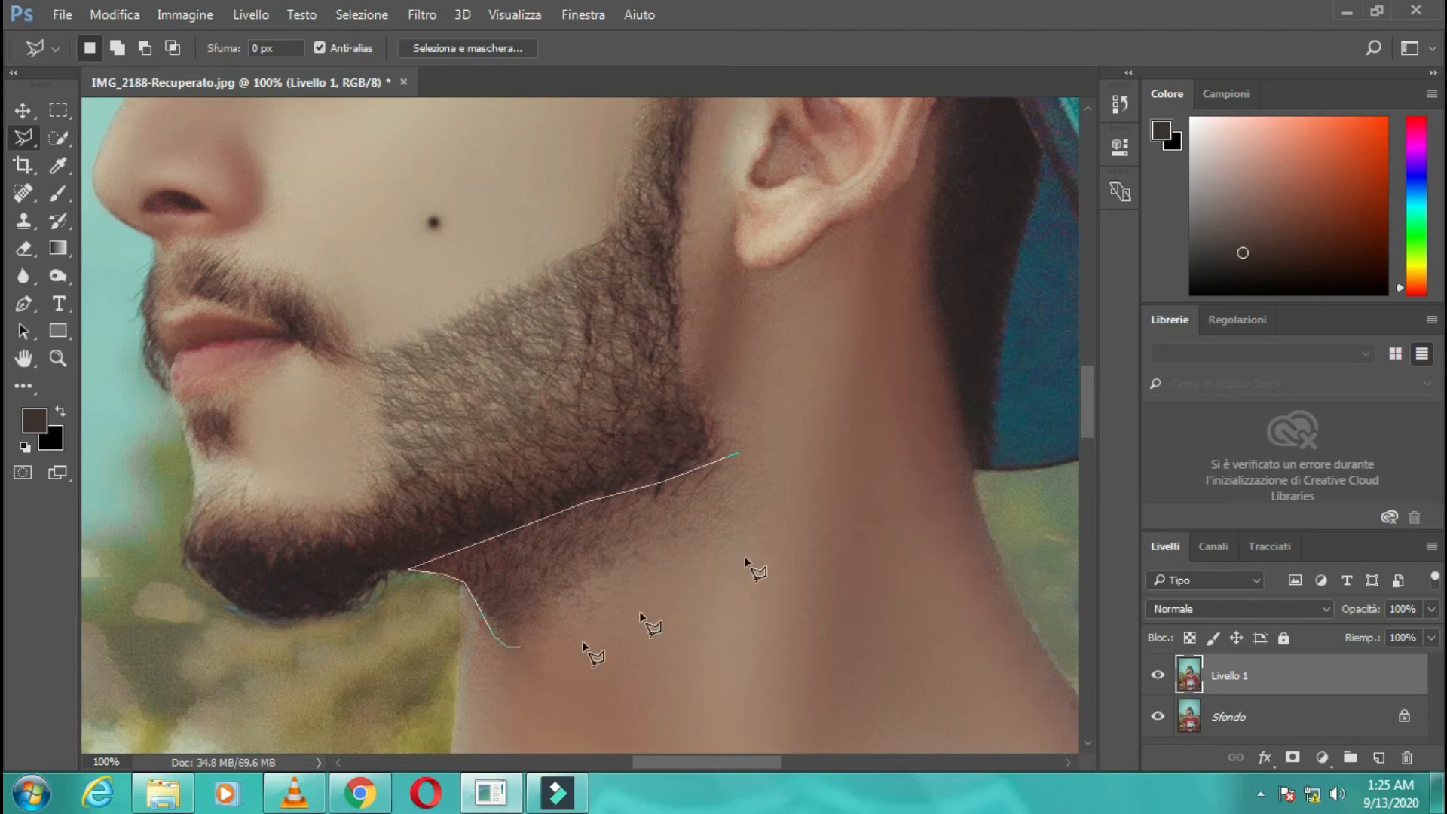
{"action": "double_click", "coordinate": [777, 482]}
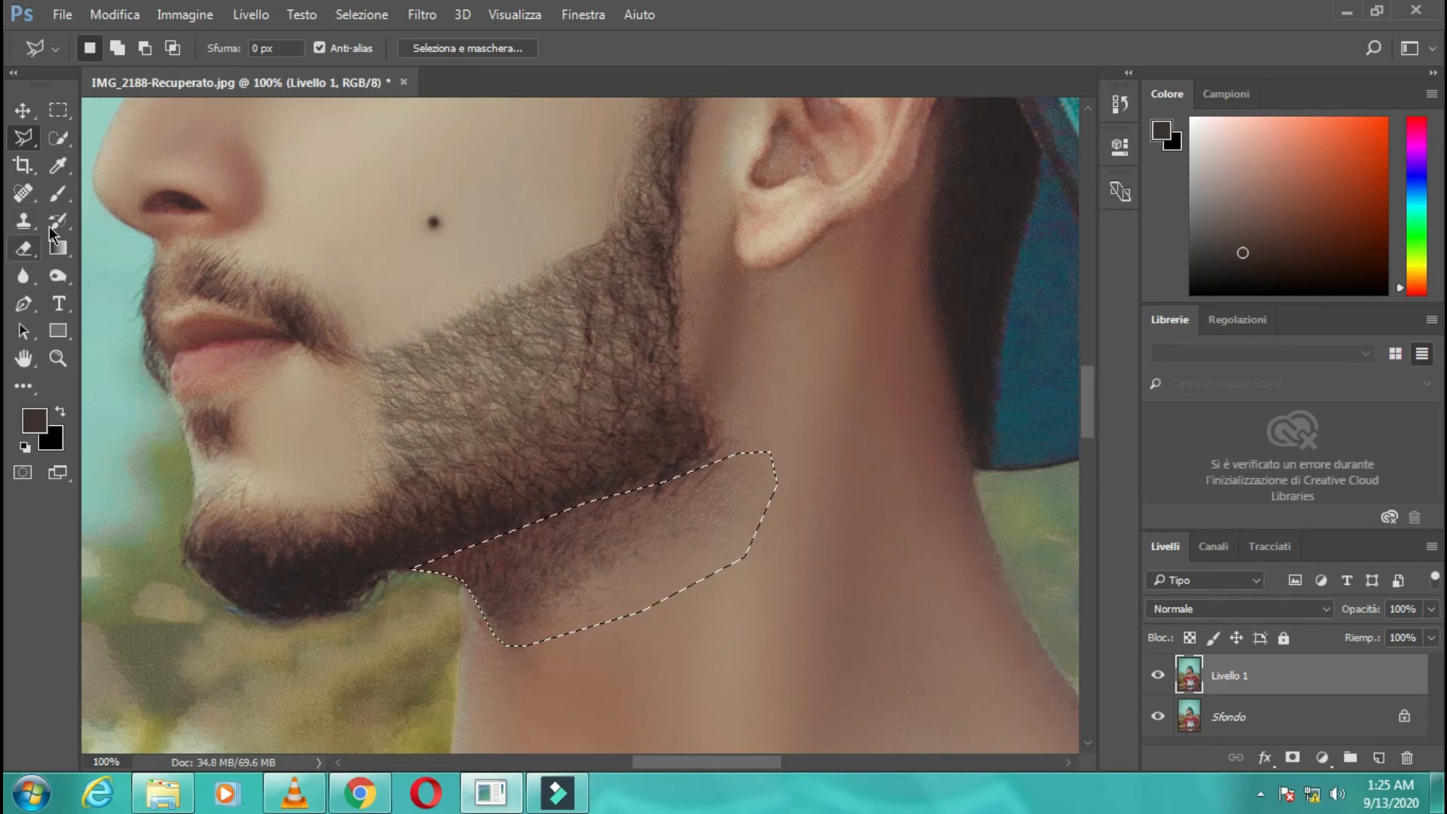
Step: Switch to the Mixer Brush, set its wetness to 38% and enlarge its tip
{"action": "left_click", "coordinate": [71, 211]}
{"action": "right_click", "coordinate": [58, 193]}
{"action": "left_click", "coordinate": [136, 249]}
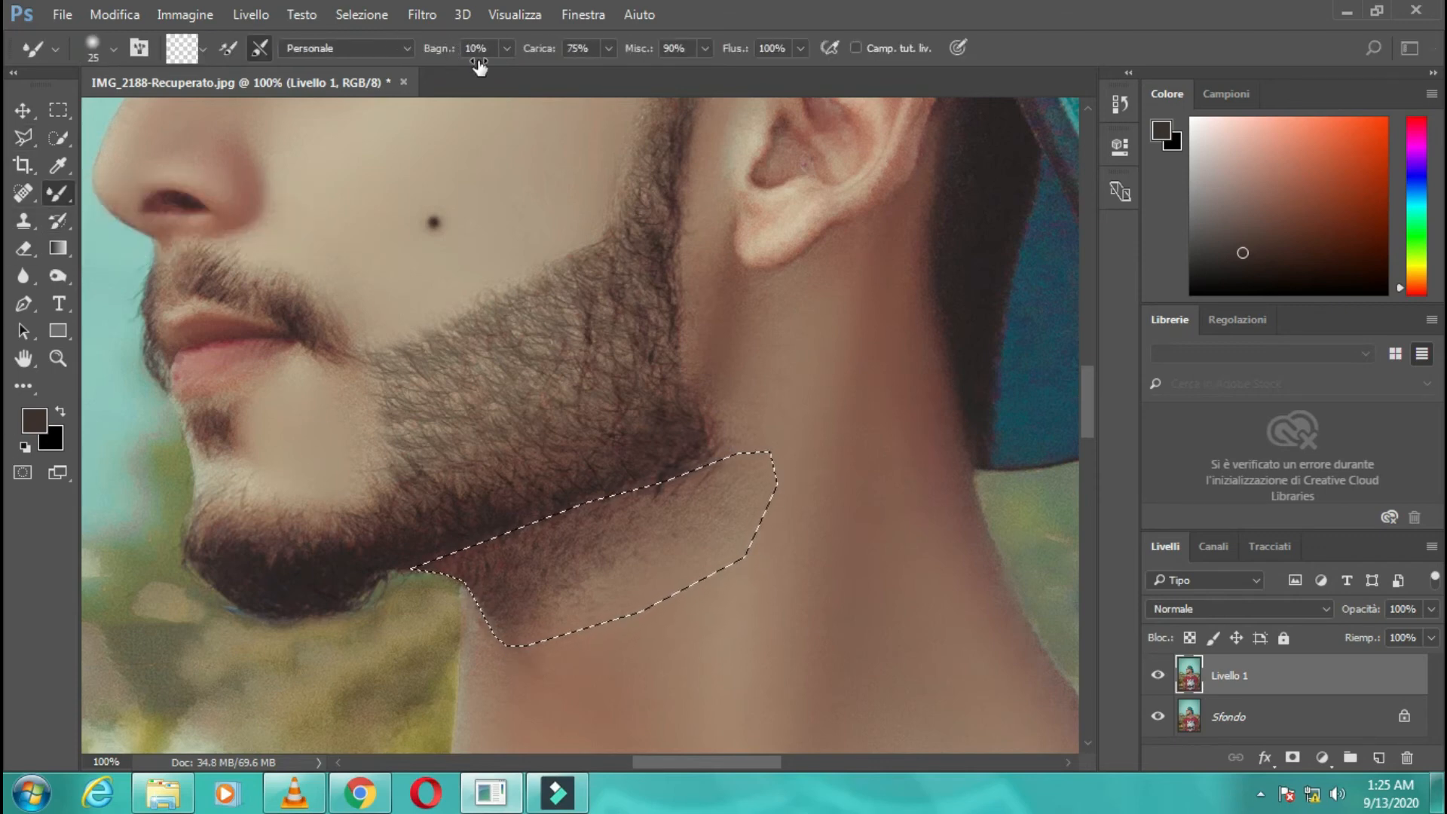
{"action": "key", "text": "bracketright"}
{"action": "key", "text": "bracketright"}
{"action": "key", "text": "bracketright"}
{"action": "key", "text": "bracketright"}
{"action": "key", "text": "bracketright"}
{"action": "key", "text": "bracketright"}
{"action": "key", "text": "bracketright"}
Step: Smooth the stubble inside the selection into clean neck skin with a 125 px Mixer Brush tip and deselect
{"action": "mouse_move", "coordinate": [723, 519]}
{"action": "left_mouse_down"}
{"action": "mouse_move", "coordinate": [718, 539]}
{"action": "mouse_move", "coordinate": [730, 533]}
{"action": "left_mouse_up"}
{"action": "key", "text": "bracketright"}
{"action": "key", "text": "bracketright"}
{"action": "key", "text": "bracketright"}
{"action": "key", "text": "bracketright"}
{"action": "mouse_move", "coordinate": [726, 475]}
{"action": "left_mouse_down"}
{"action": "mouse_move", "coordinate": [672, 527]}
{"action": "mouse_move", "coordinate": [682, 595]}
{"action": "mouse_move", "coordinate": [543, 591]}
{"action": "mouse_move", "coordinate": [501, 630]}
{"action": "left_mouse_up"}
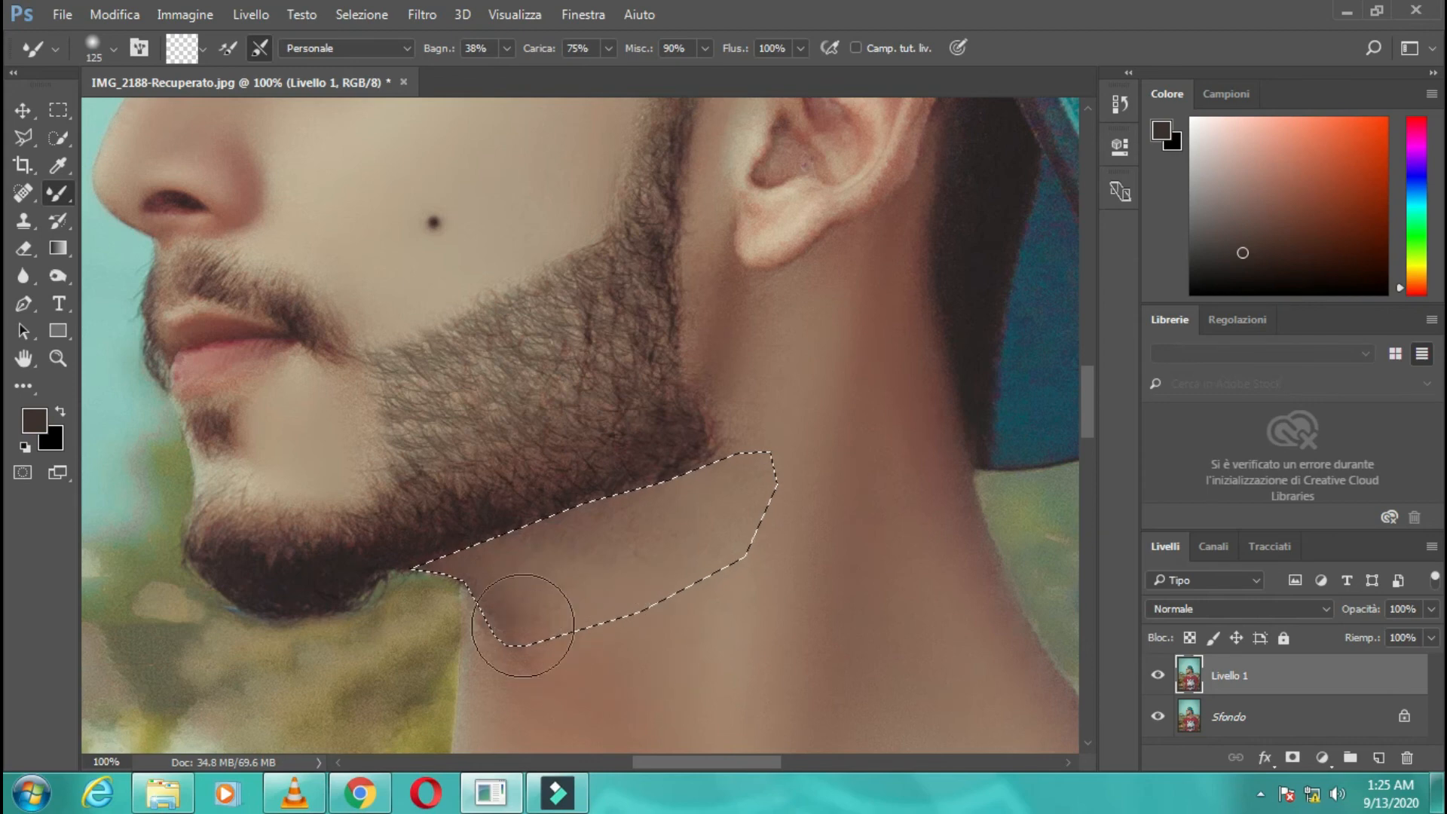
{"action": "mouse_move", "coordinate": [690, 579]}
{"action": "left_mouse_down"}
{"action": "mouse_move", "coordinate": [576, 550]}
{"action": "mouse_move", "coordinate": [691, 556]}
{"action": "mouse_move", "coordinate": [798, 503]}
{"action": "left_mouse_up"}
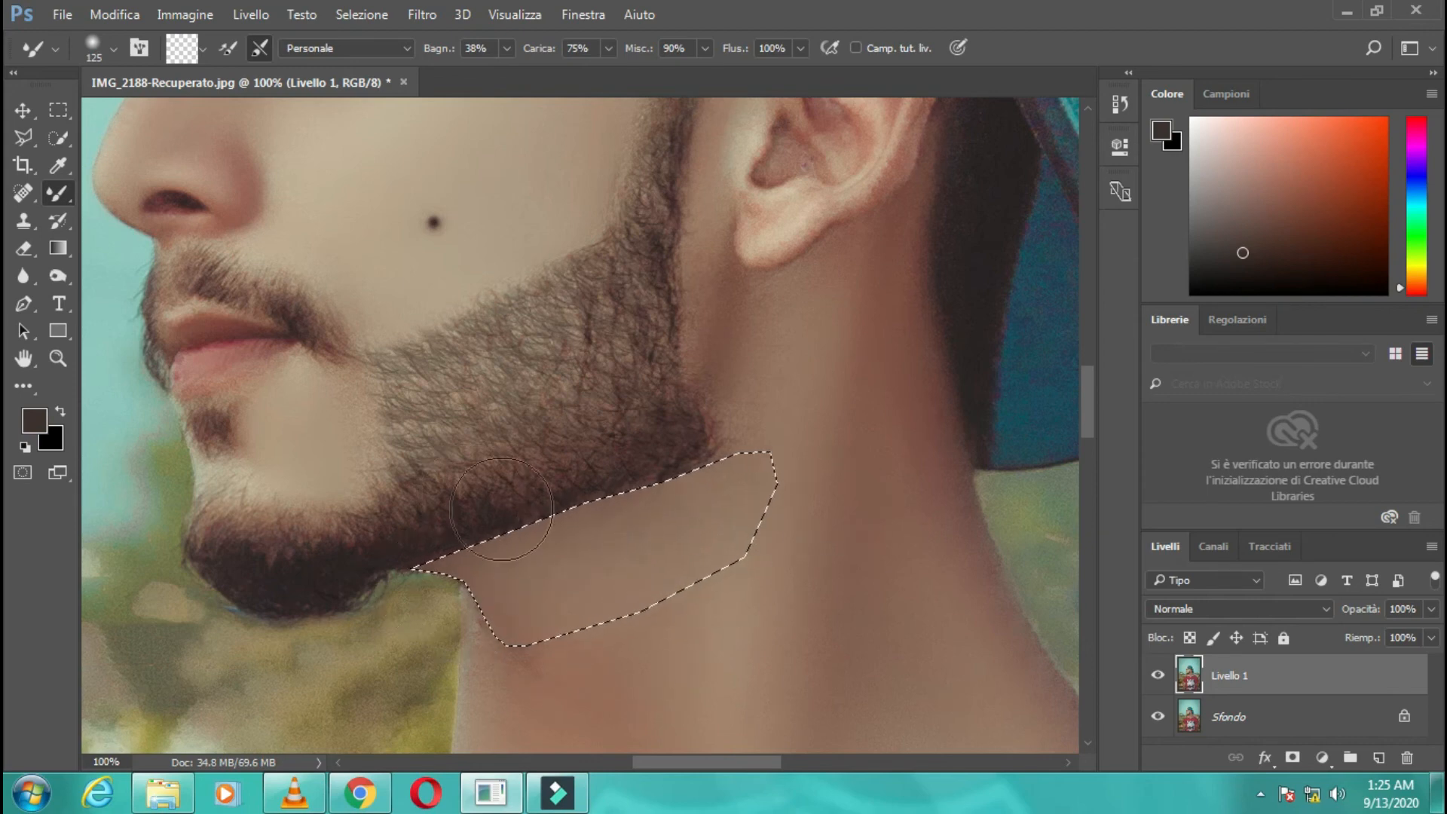
{"action": "key", "text": "ctrl+d"}
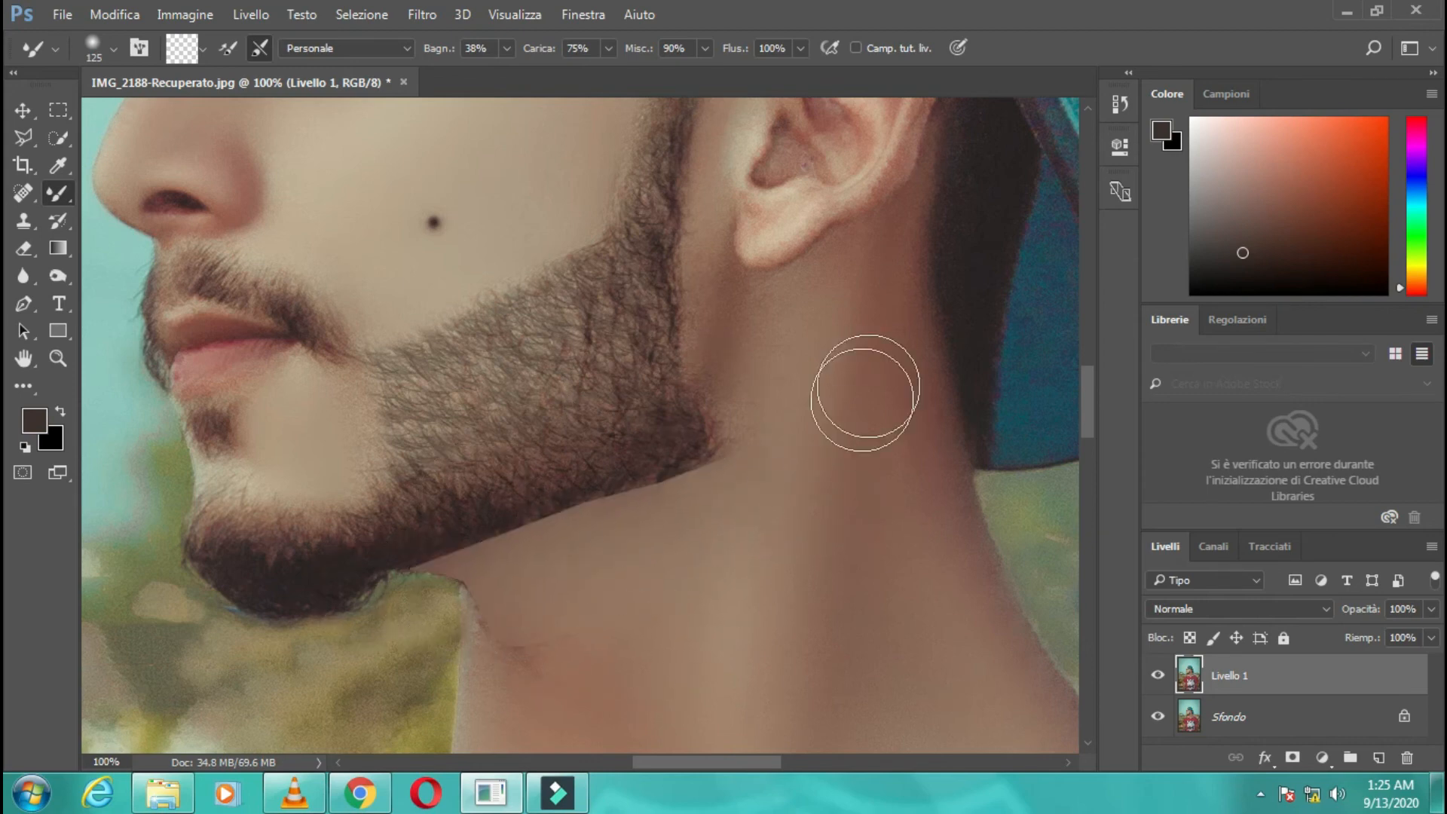
Step: Set the Mixer Brush to 9% wetness and a 35 px tip for blending the neck below the jawline
{"action": "key", "text": "z"}
{"action": "left_click", "coordinate": [661, 489]}
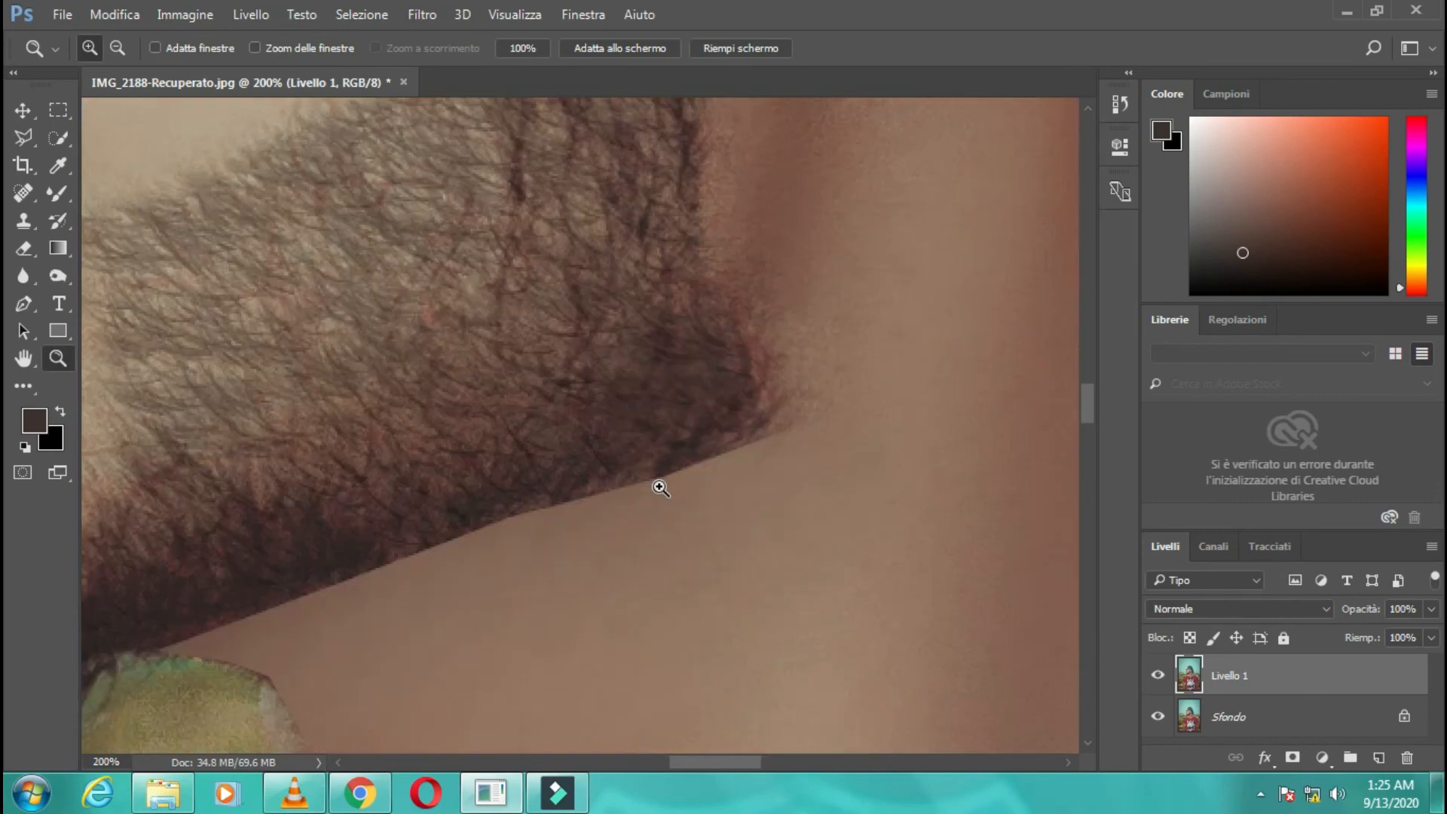
{"action": "left_click", "coordinate": [58, 193]}
{"action": "left_click_drag", "start_coordinate": [441, 47], "coordinate": [413, 72]}
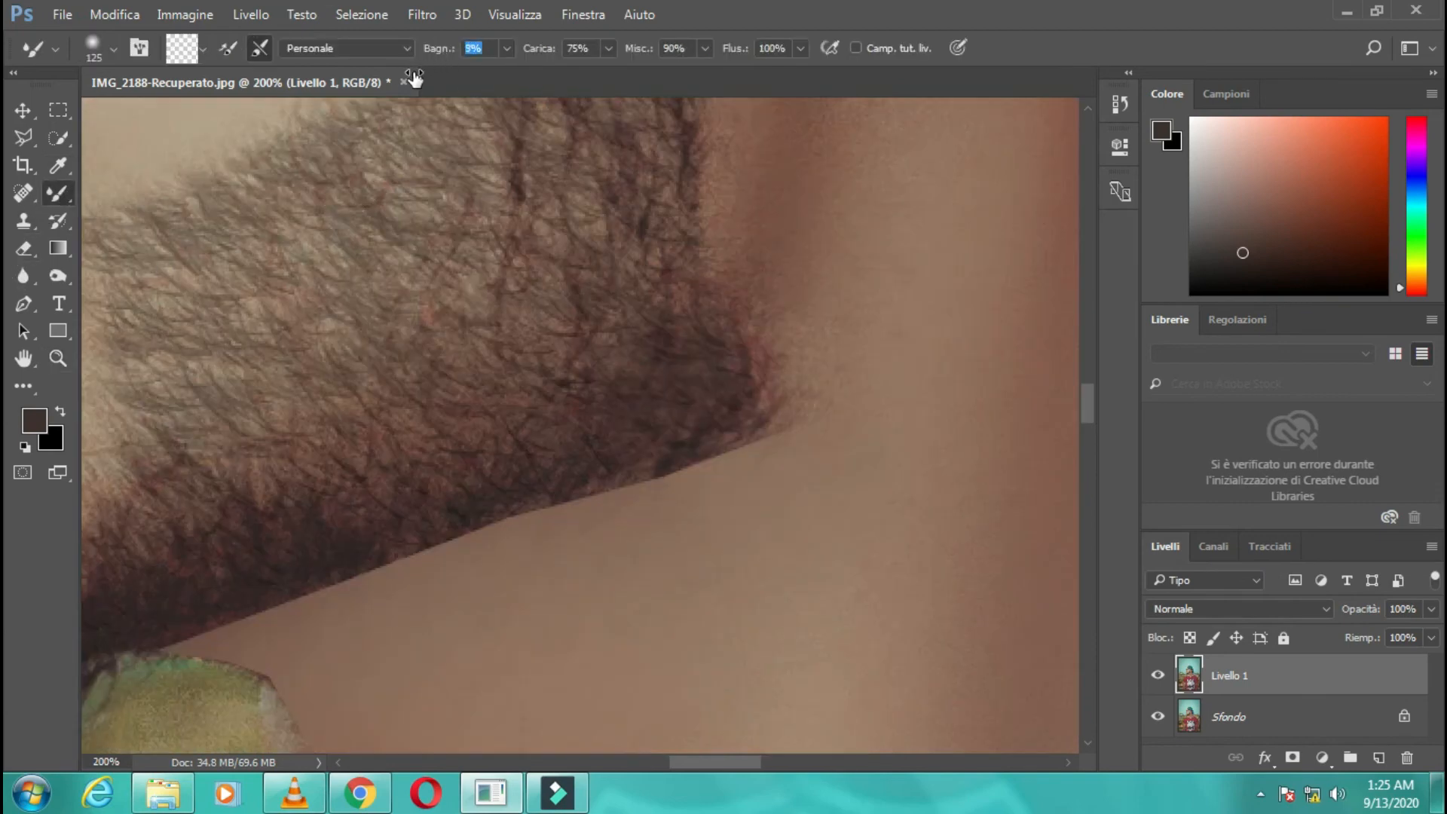
{"action": "key", "text": "bracketleft"}
{"action": "key", "text": "bracketleft"}
{"action": "key", "text": "bracketleft"}
{"action": "key", "text": "bracketleft"}
{"action": "key", "text": "bracketleft"}
{"action": "key", "text": "bracketleft"}
{"action": "key", "text": "bracketleft"}
{"action": "key", "text": "bracketleft"}
{"action": "key", "text": "bracketleft"}
{"action": "scroll", "coordinate": [430, 296], "scroll_direction": "down", "scroll_amount": 3}
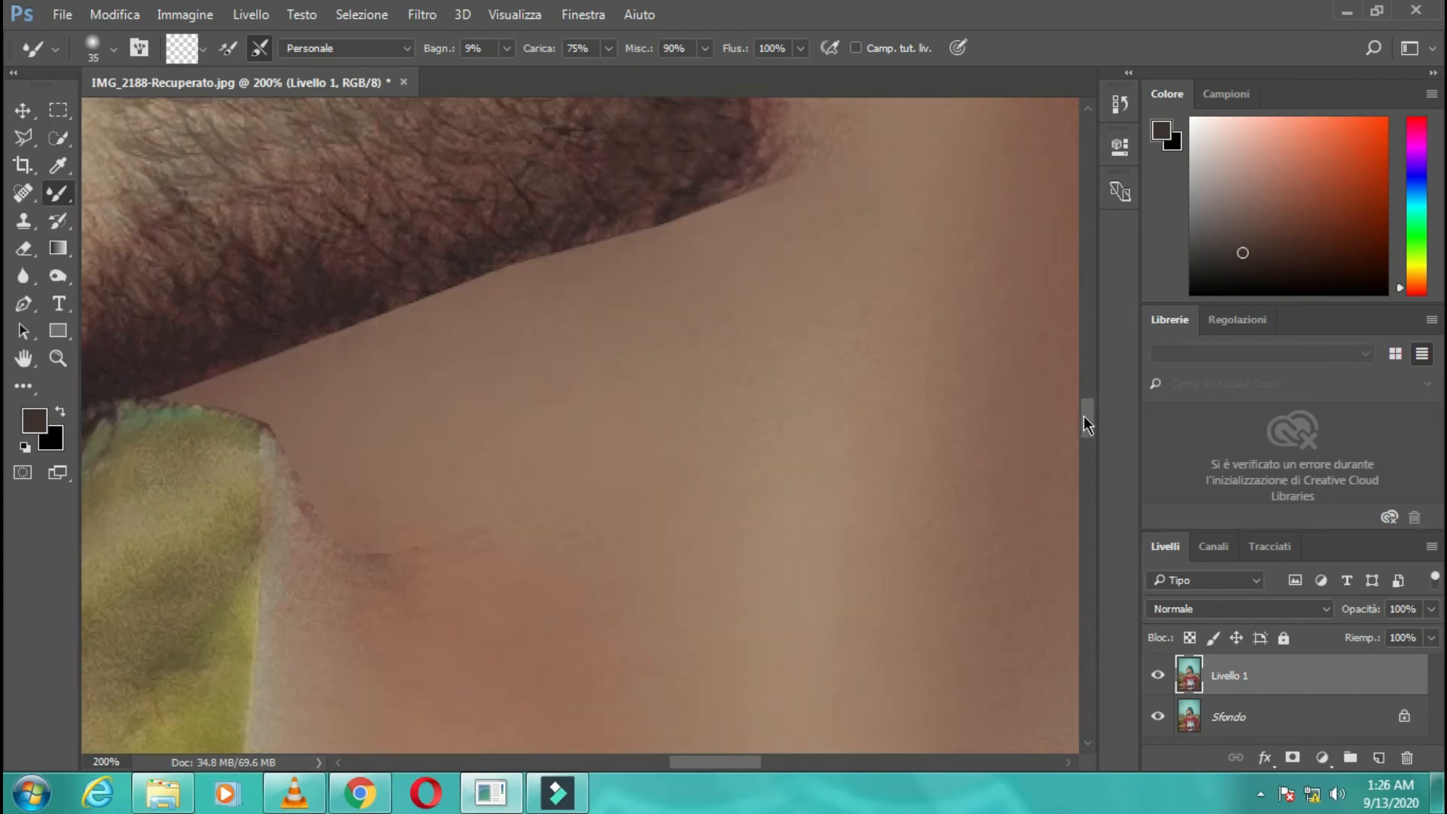
Step: Blend the dark crease along the front edge of the neck into the skin with the Mixer Brush and switch to the Blur tool
{"action": "mouse_move", "coordinate": [294, 435]}
{"action": "left_mouse_down"}
{"action": "mouse_move", "coordinate": [305, 553]}
{"action": "mouse_move", "coordinate": [304, 516]}
{"action": "mouse_move", "coordinate": [382, 554]}
{"action": "left_mouse_up"}
{"action": "mouse_move", "coordinate": [307, 491]}
{"action": "left_mouse_down"}
{"action": "mouse_move", "coordinate": [501, 542]}
{"action": "mouse_move", "coordinate": [399, 393]}
{"action": "left_mouse_up"}
{"action": "key", "text": "bracketleft"}
{"action": "key", "text": "bracketleft"}
{"action": "left_click", "coordinate": [24, 281]}
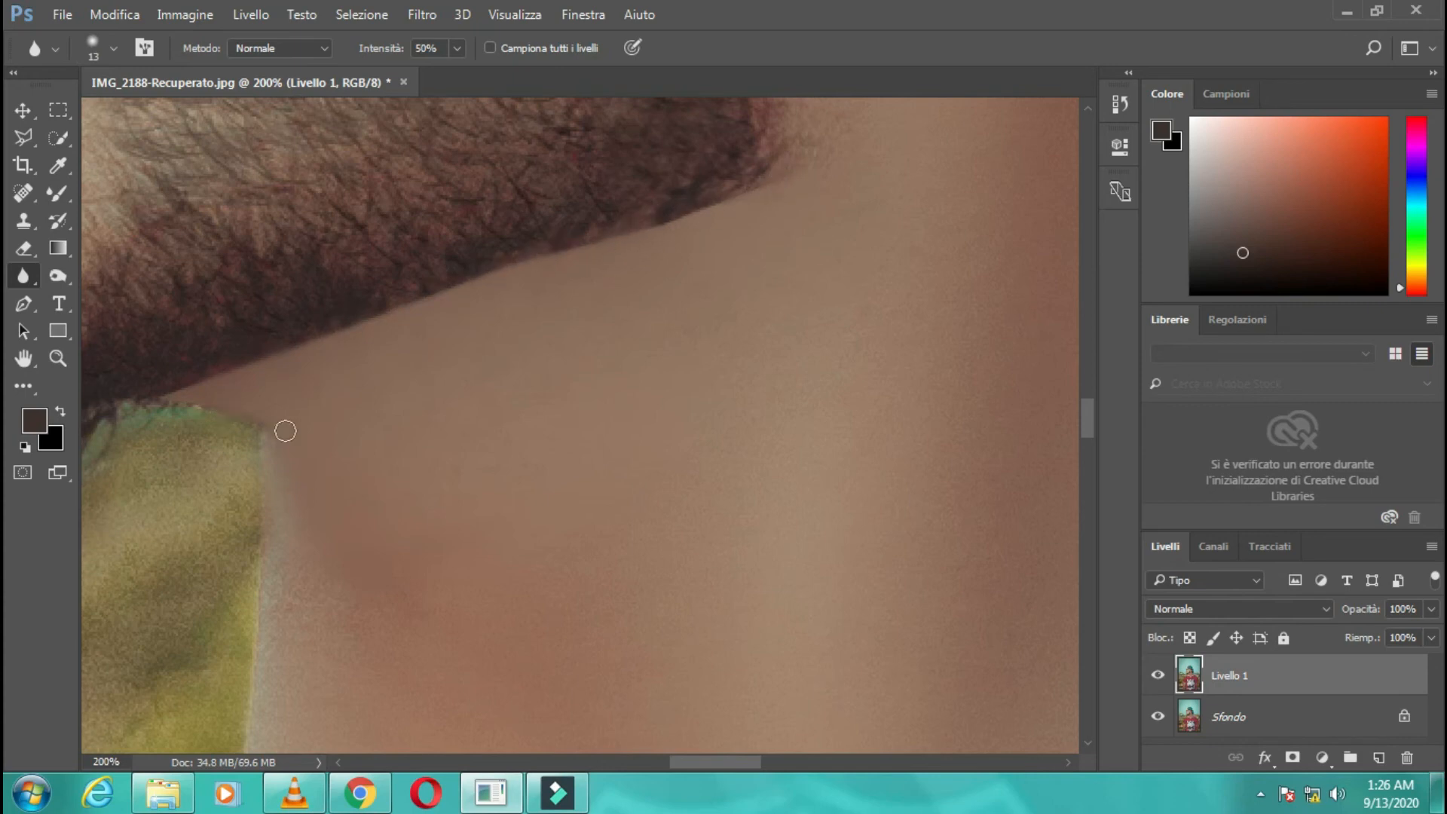
Step: Open the Liquify filter on Livello 1 and activate the Forward Warp tool for the beard's jawline
{"action": "mouse_move", "coordinate": [1088, 411]}
{"action": "left_mouse_down"}
{"action": "mouse_move", "coordinate": [1099, 371]}
{"action": "mouse_move", "coordinate": [1105, 395]}
{"action": "left_mouse_up"}
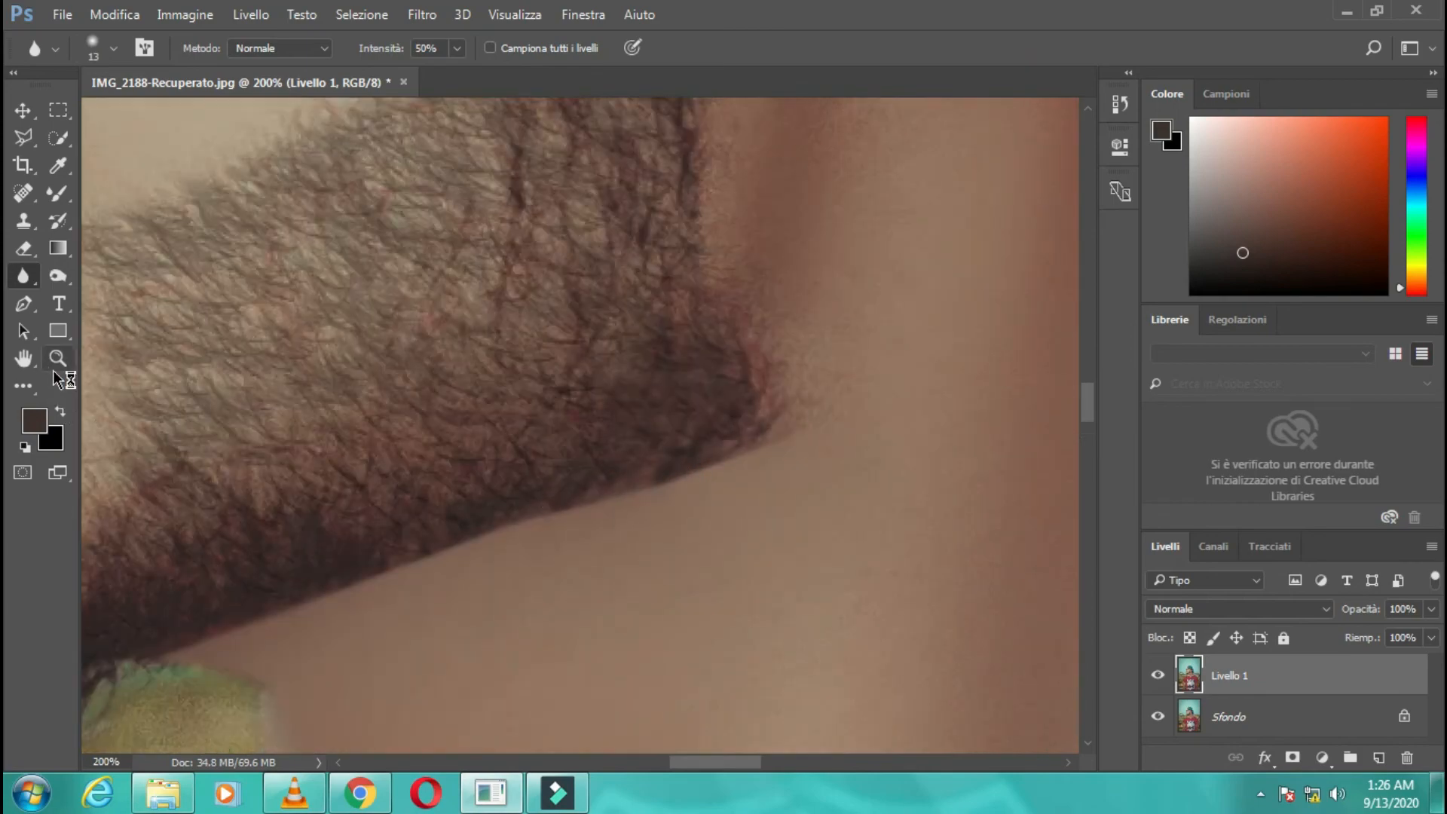
{"action": "key", "text": "shift+ctrl+x"}
{"action": "left_click", "coordinate": [873, 348]}
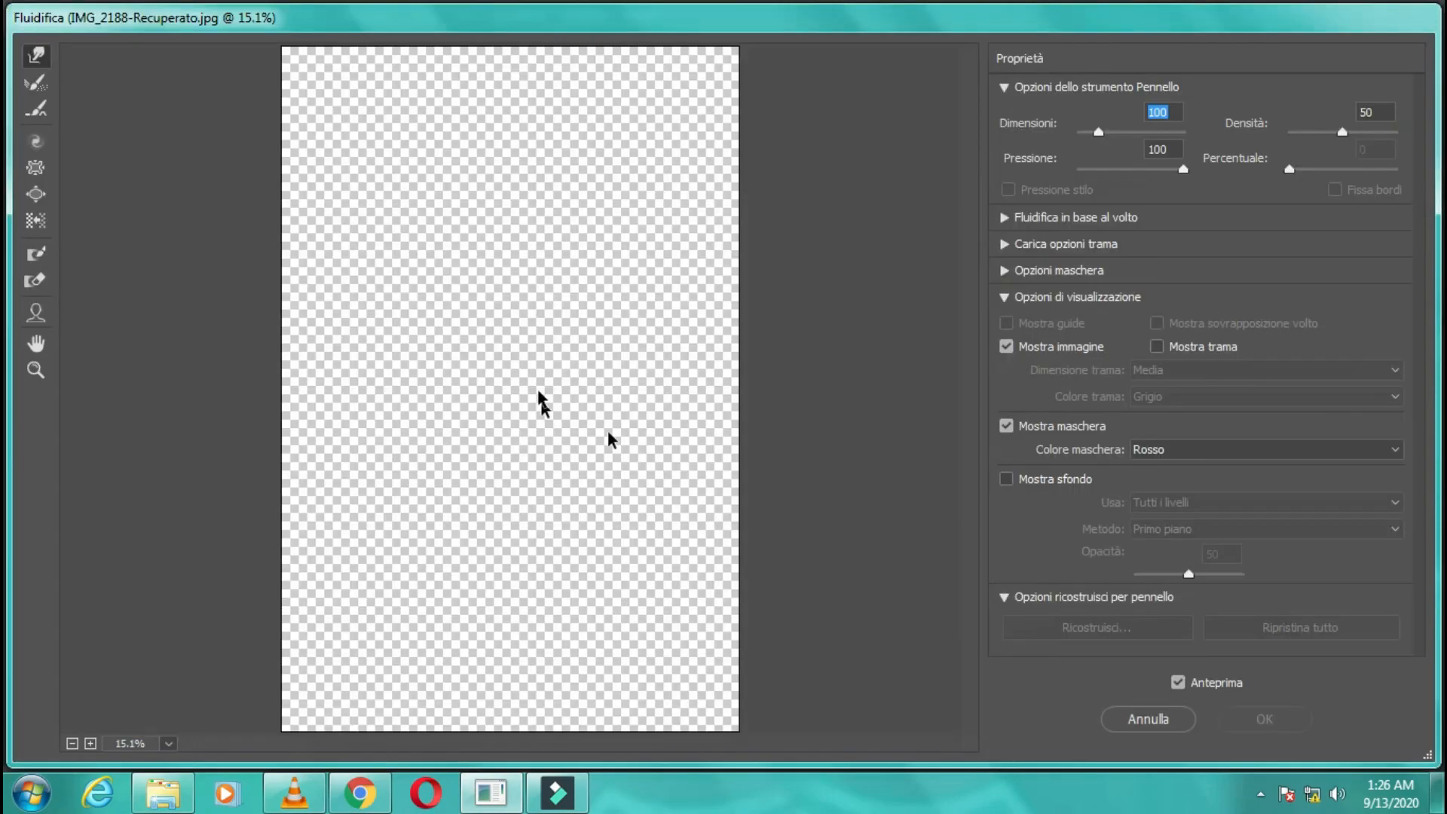
{"action": "left_click", "coordinate": [906, 462]}
{"action": "key", "text": "z"}
{"action": "left_click", "coordinate": [512, 387]}
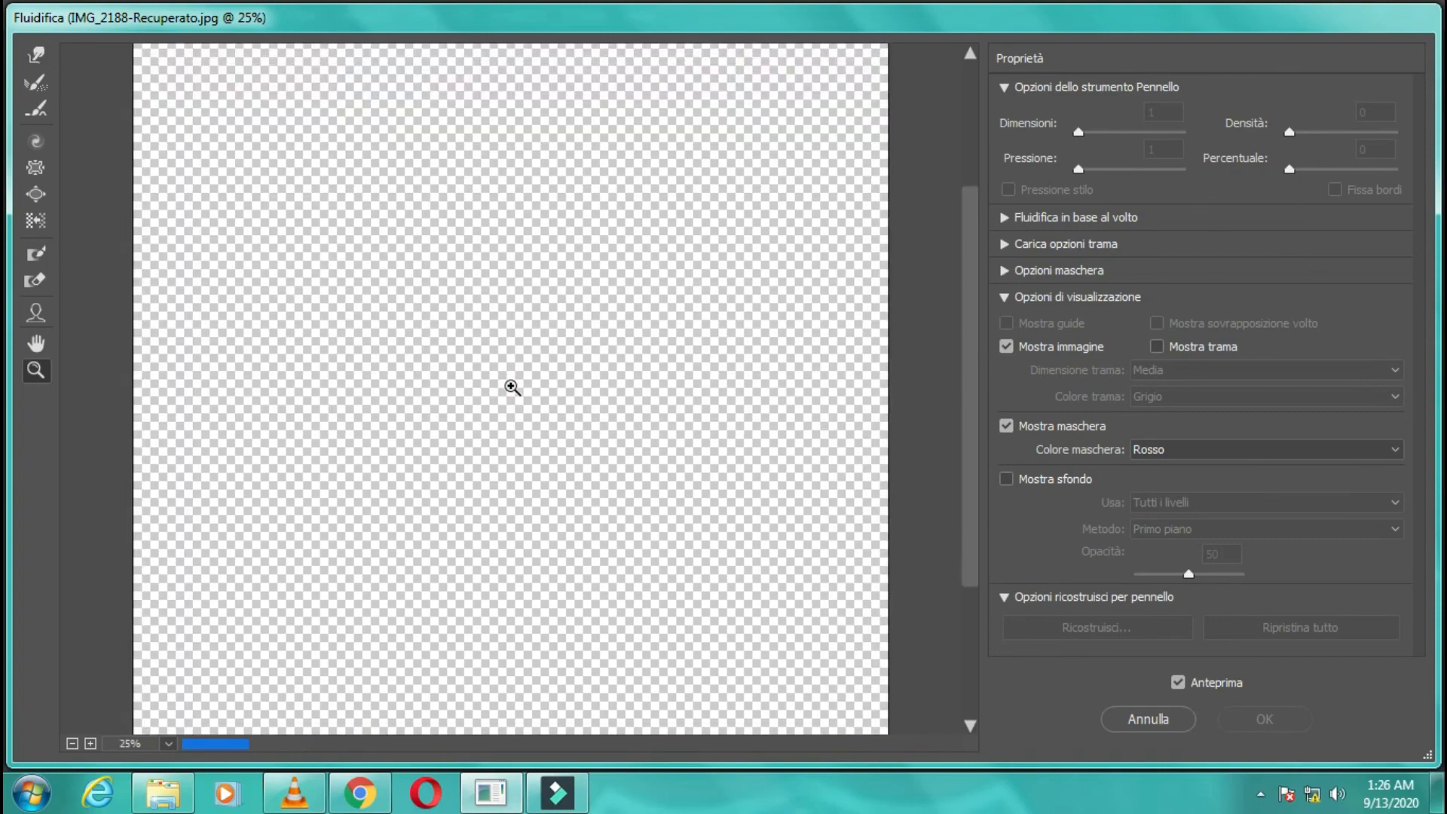
{"action": "left_click", "coordinate": [511, 368]}
{"action": "left_click", "coordinate": [511, 368]}
{"action": "left_click", "coordinate": [508, 343]}
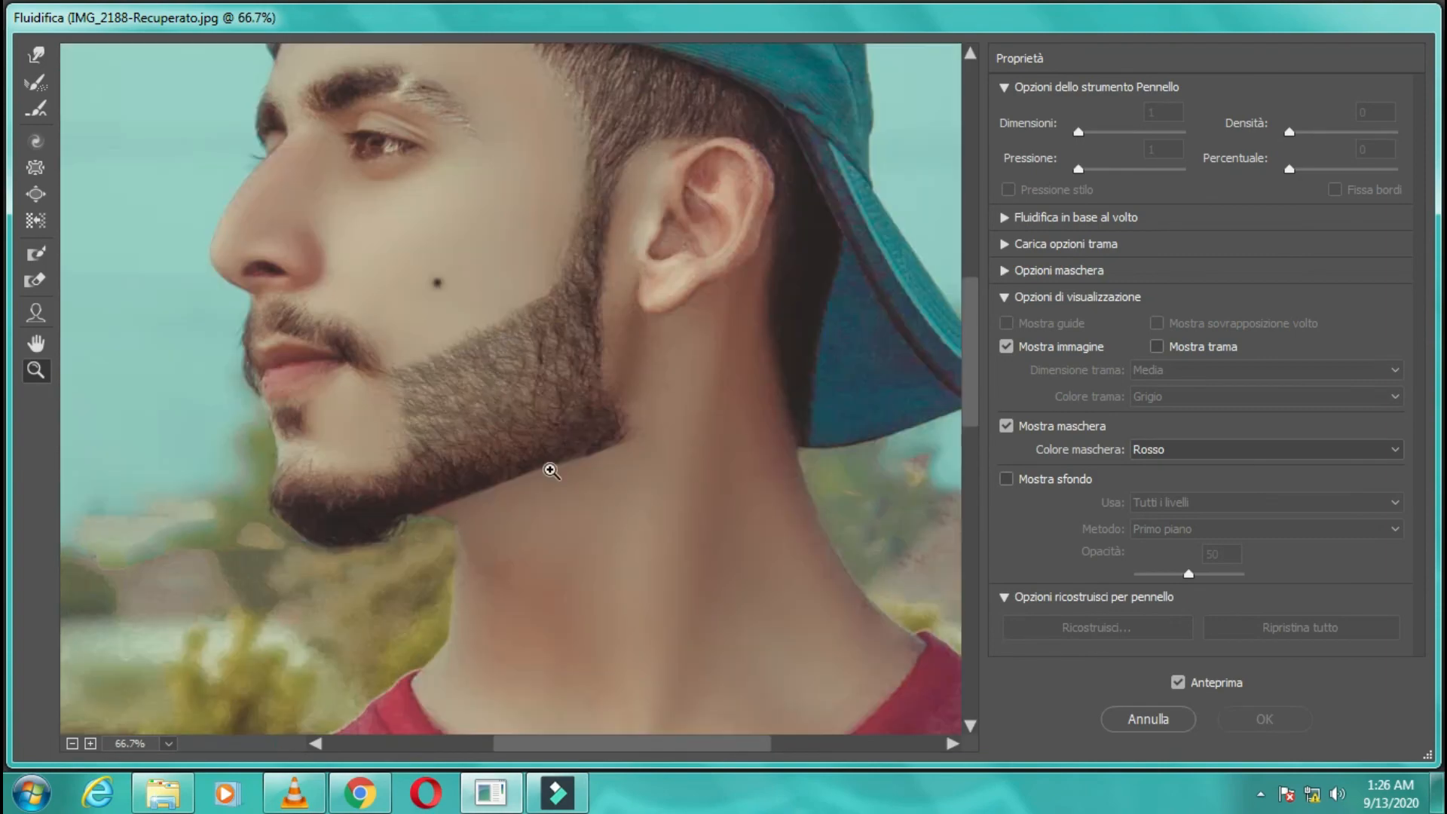
{"action": "left_click", "coordinate": [551, 471]}
{"action": "left_click", "coordinate": [485, 398]}
{"action": "left_click", "coordinate": [381, 346], "text": "alt"}
{"action": "key", "text": "w"}
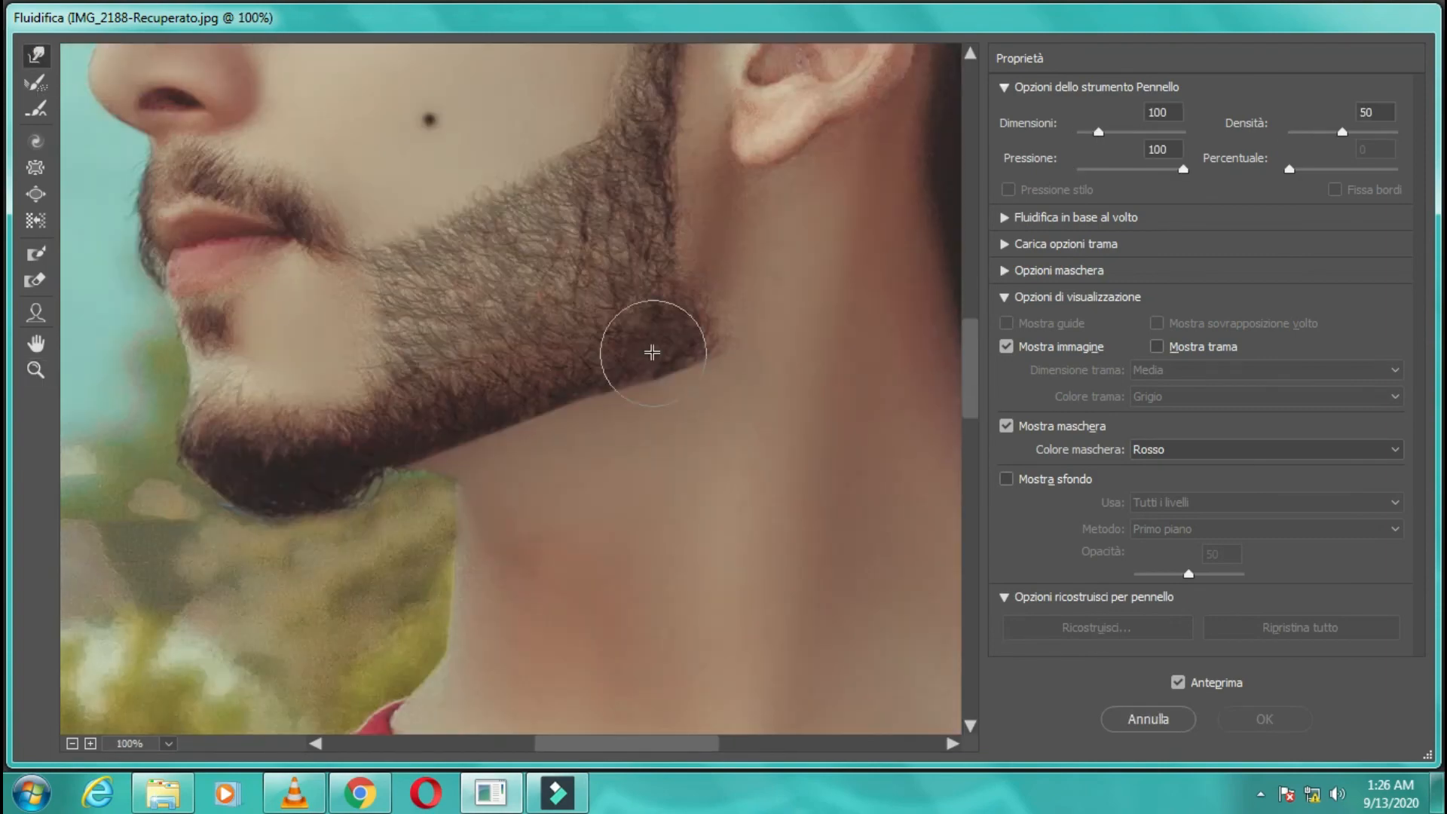
Step: Push the beard's lower edge into a straighter jawline with a sharper corner below the ear using a 70 px warp brush, and apply Liquify
{"action": "key", "text": "bracketleft"}
{"action": "key", "text": "bracketleft"}
{"action": "key", "text": "bracketleft"}
{"action": "left_click_drag", "start_coordinate": [582, 392], "coordinate": [586, 405]}
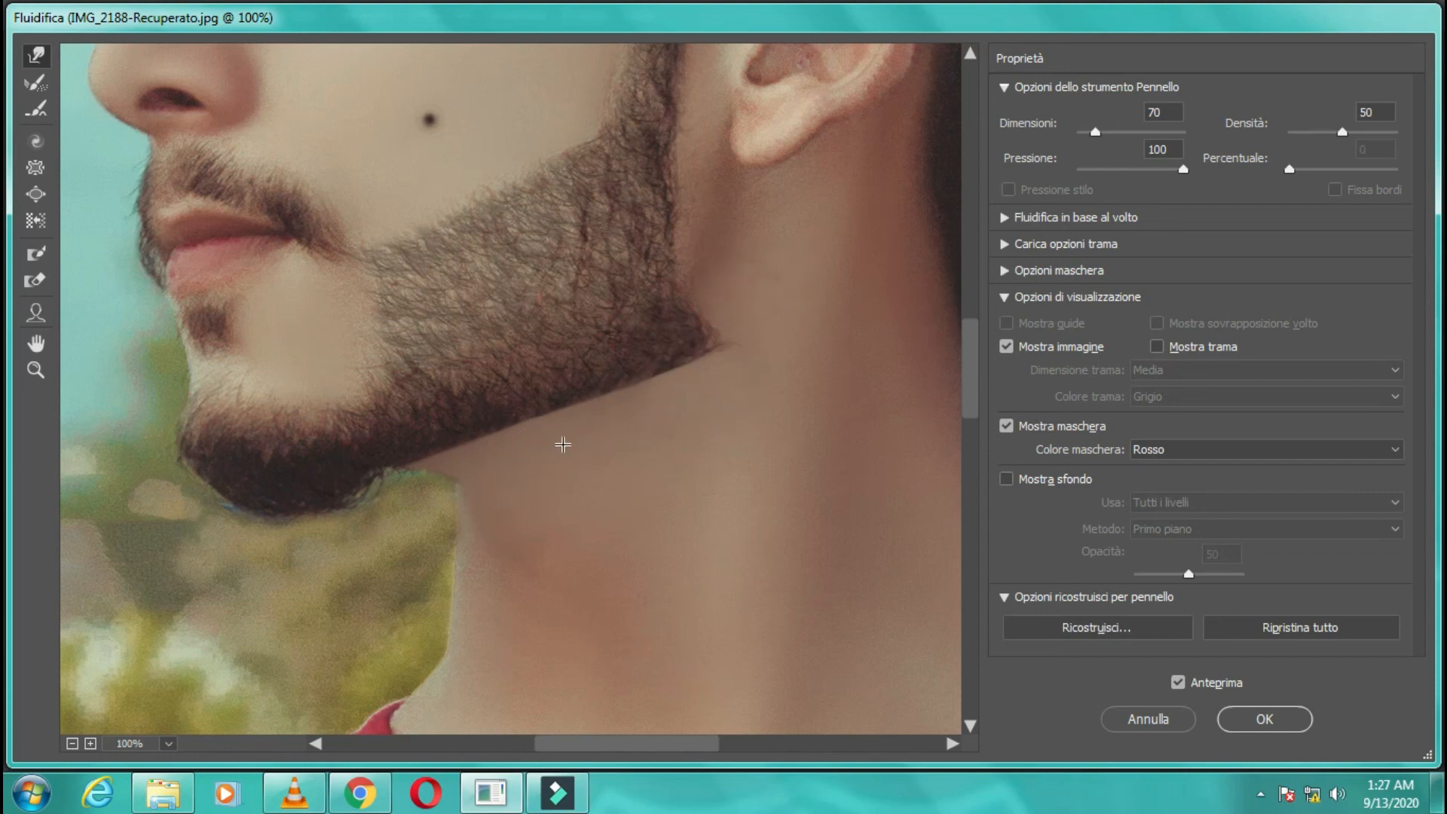
{"action": "key", "text": "Return"}
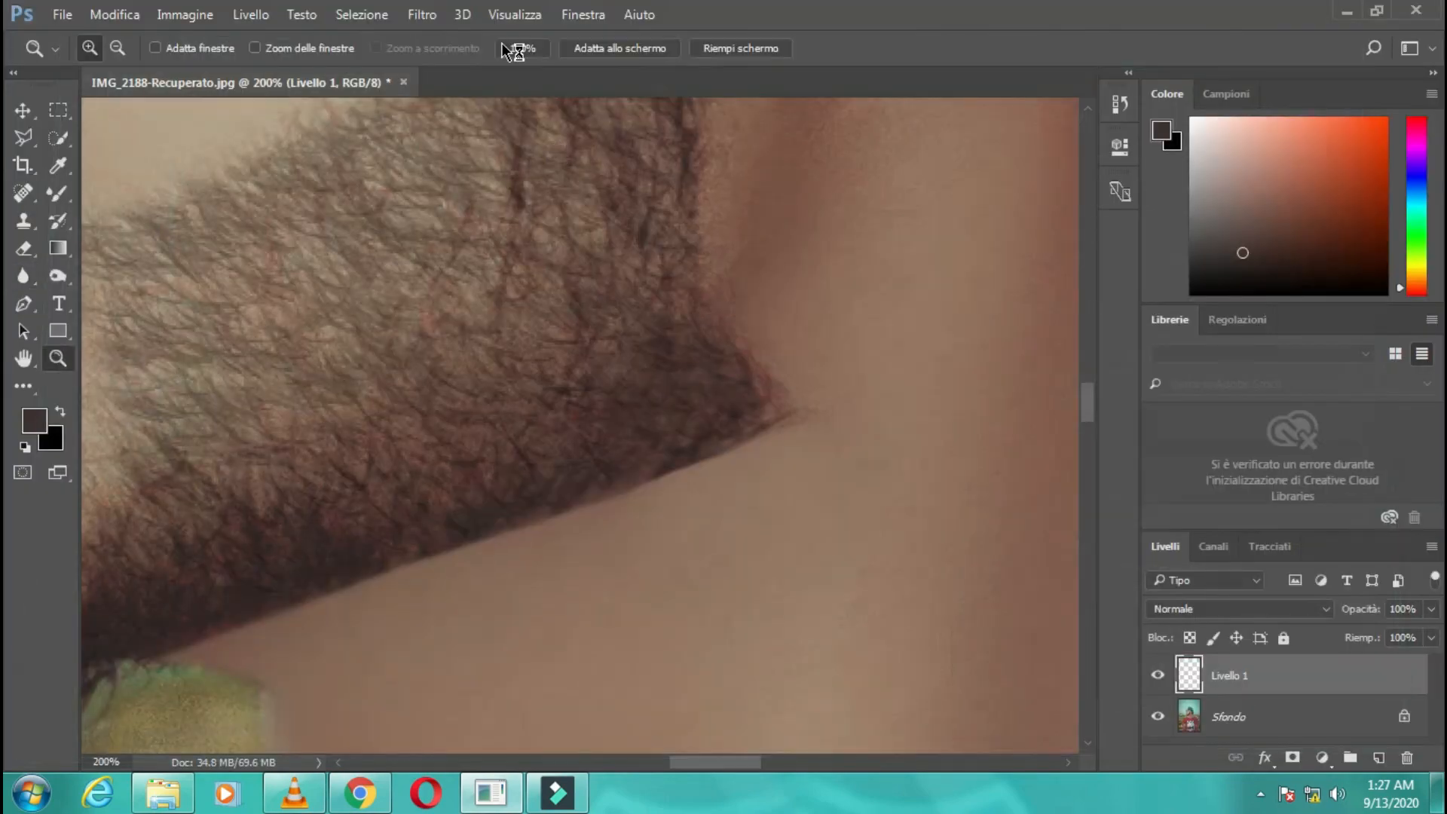
Step: Compare the portrait before and after the beard retouch by toggling the visibility of Livello 1, ending with the whole photo in view
{"action": "left_click", "coordinate": [610, 50]}
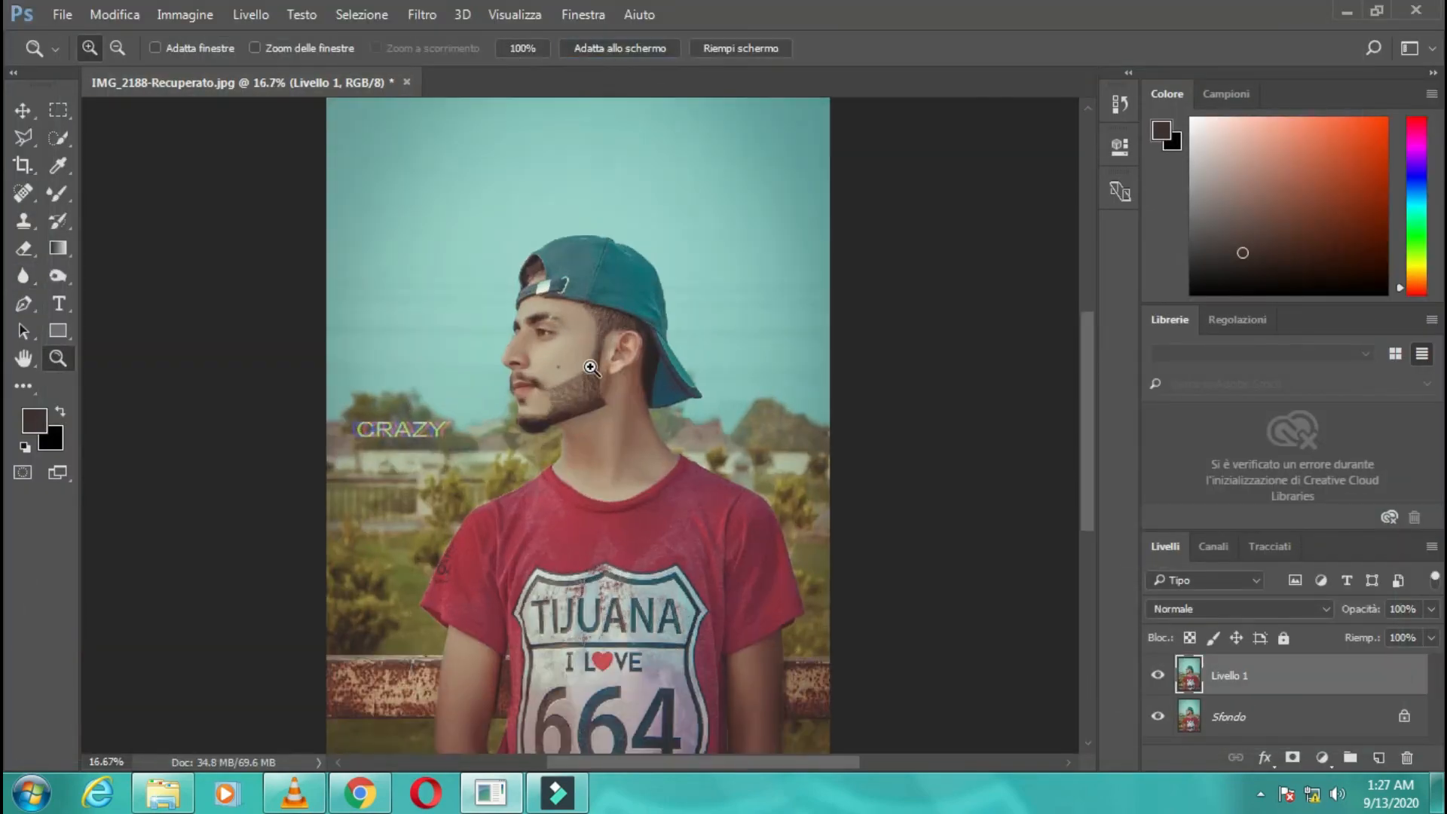
{"action": "left_click", "coordinate": [590, 367]}
{"action": "left_click", "coordinate": [590, 367]}
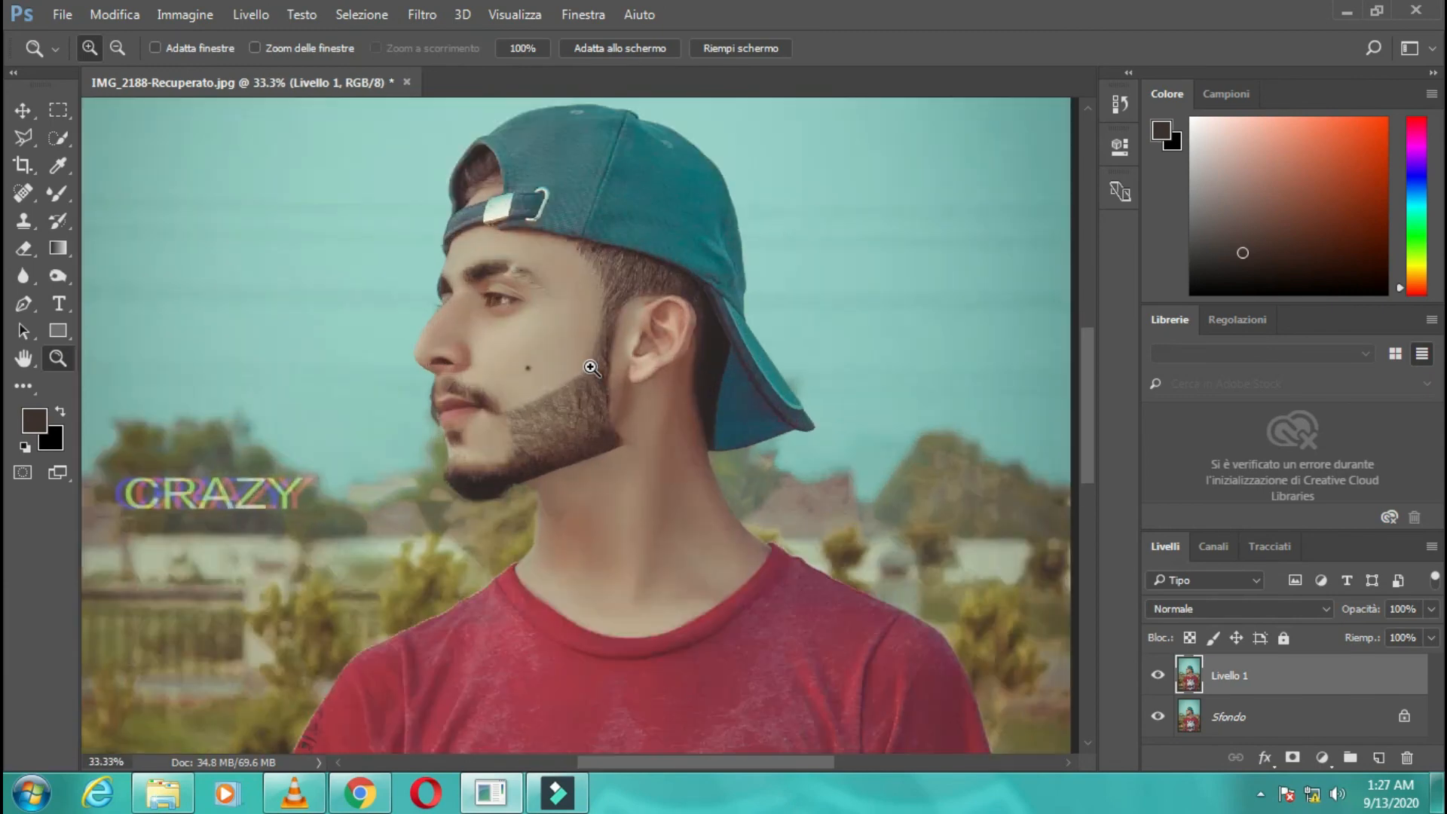
{"action": "left_click", "coordinate": [1159, 677]}
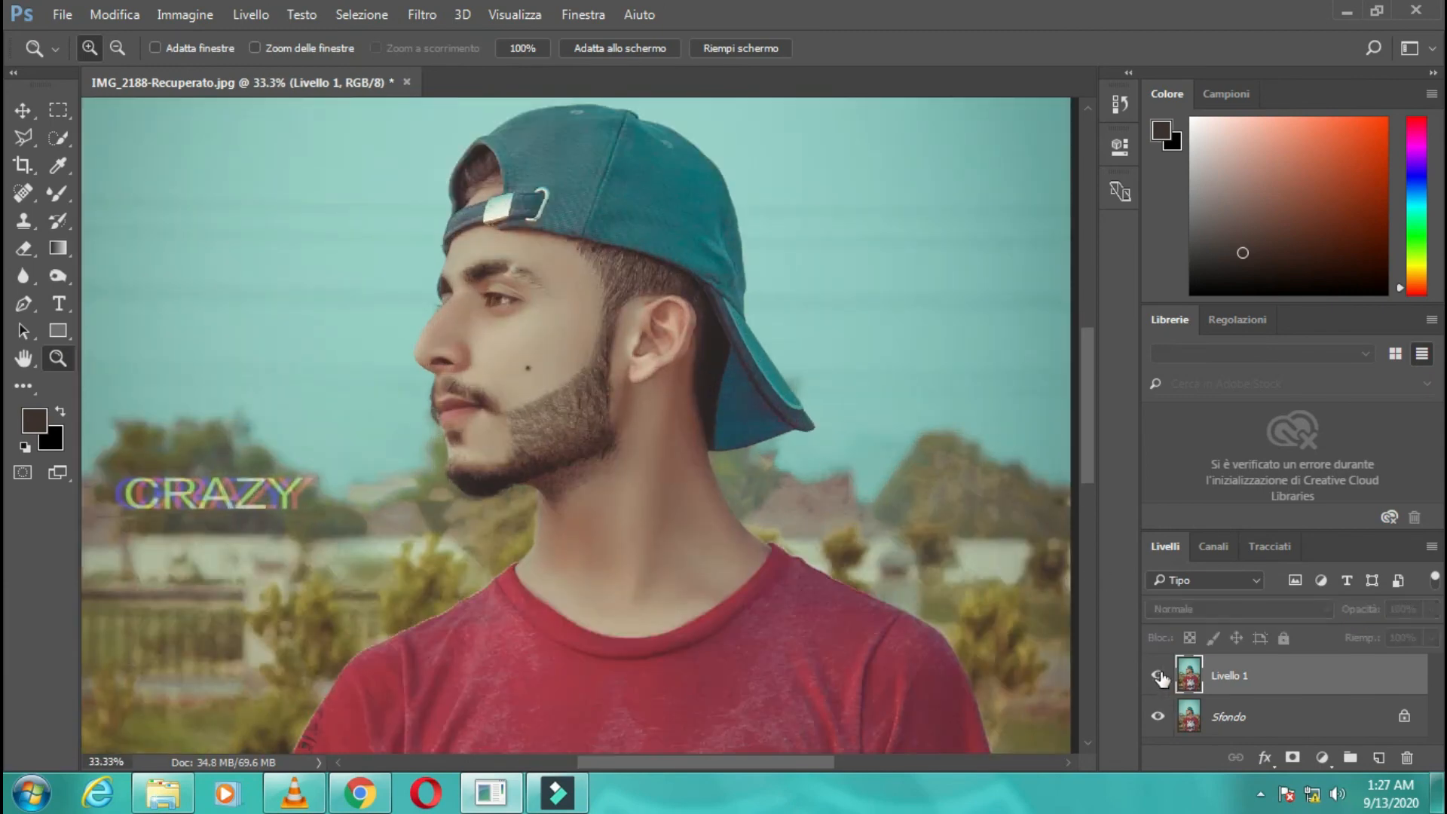
{"action": "left_click", "coordinate": [1160, 677]}
{"action": "left_click", "coordinate": [1159, 677]}
{"action": "left_click", "coordinate": [1159, 677]}
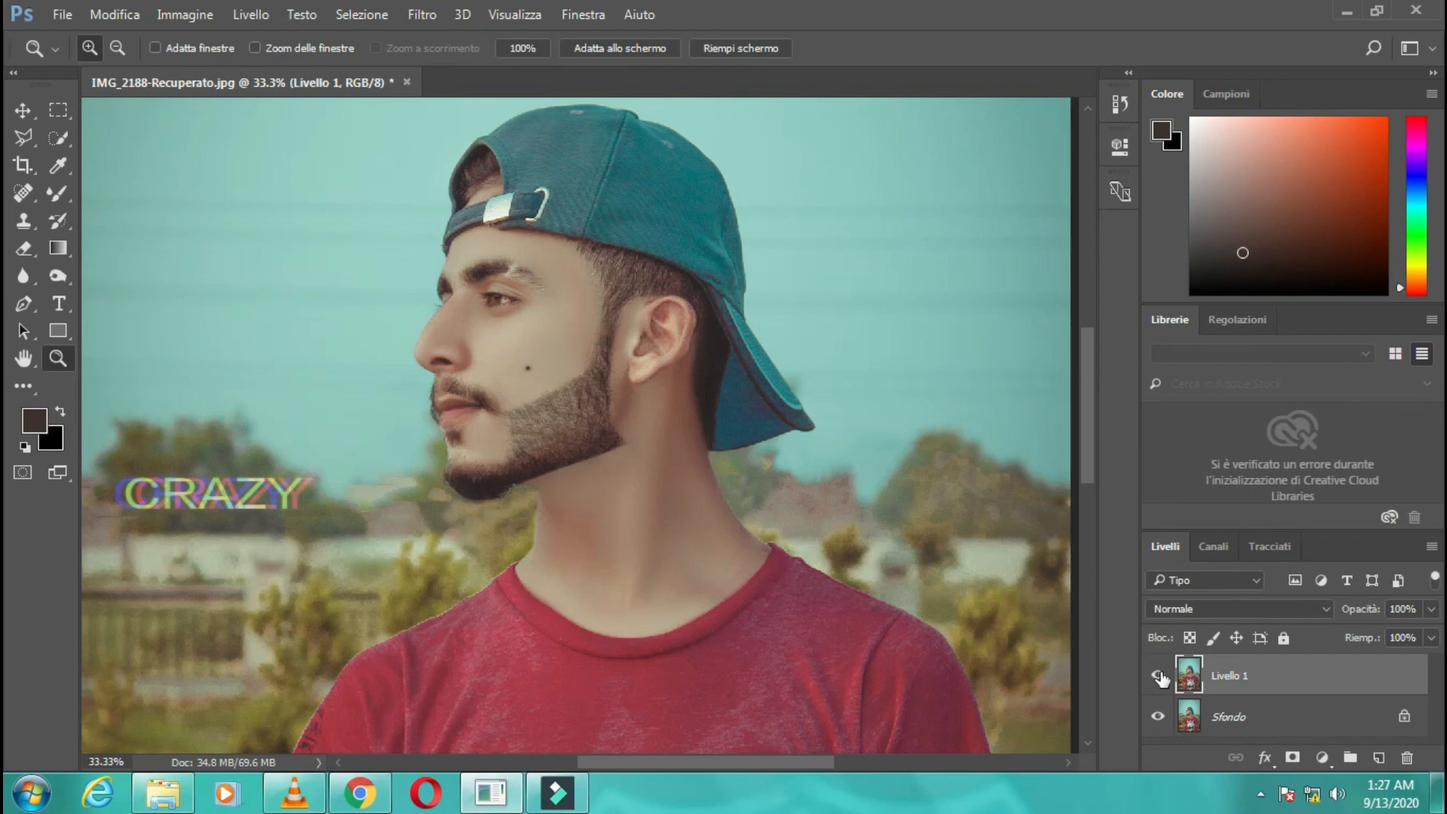
{"action": "left_click", "coordinate": [607, 51]}
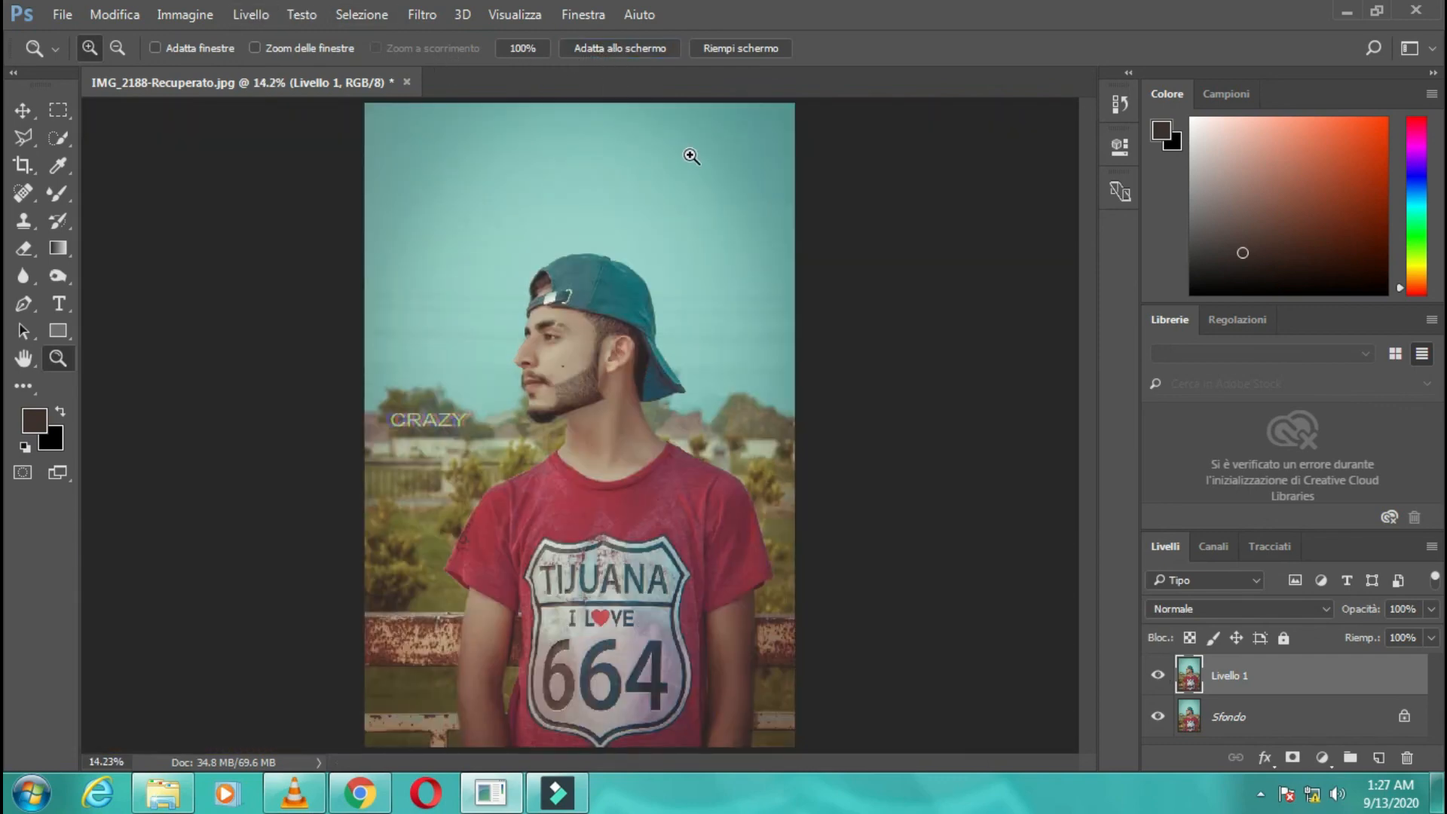